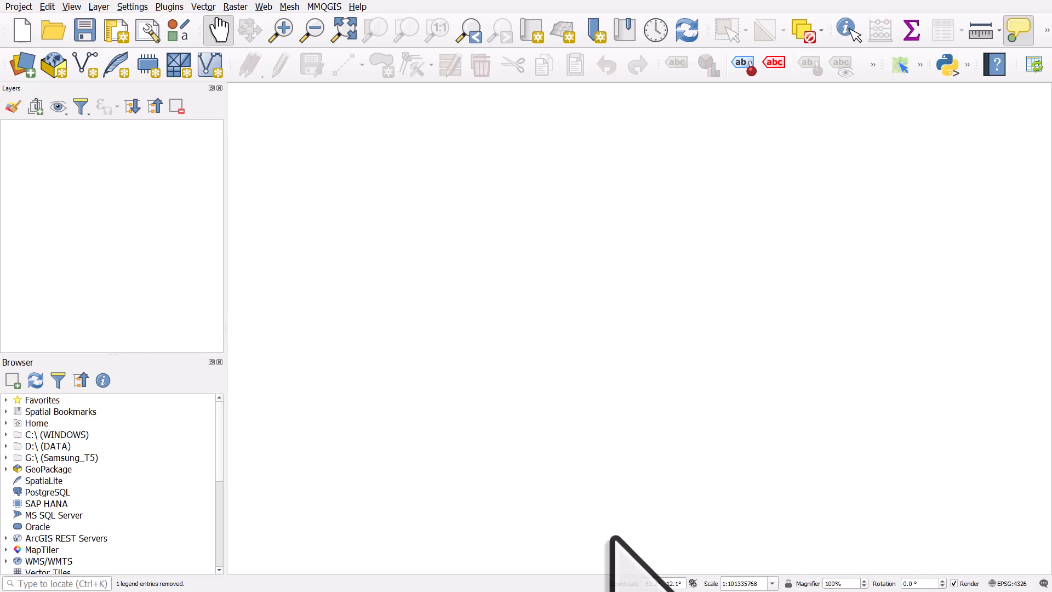
# Step: Load the built-in World Map layer by entering world as the map coordinate
pyautogui.click(658, 585)
pyautogui.press('BackSpace')
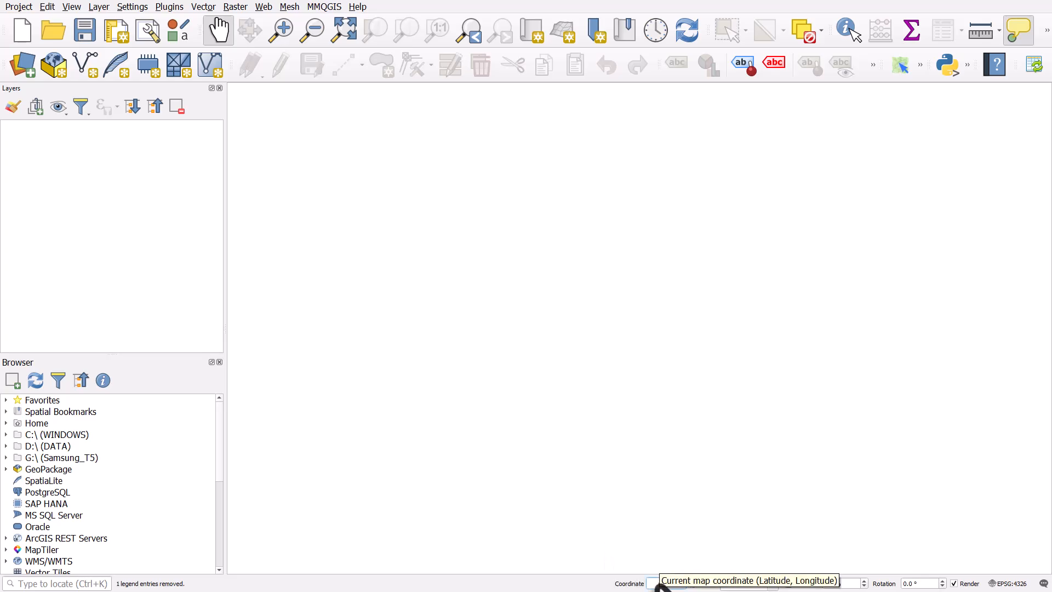
pyautogui.write('world')
pyautogui.press('Return')
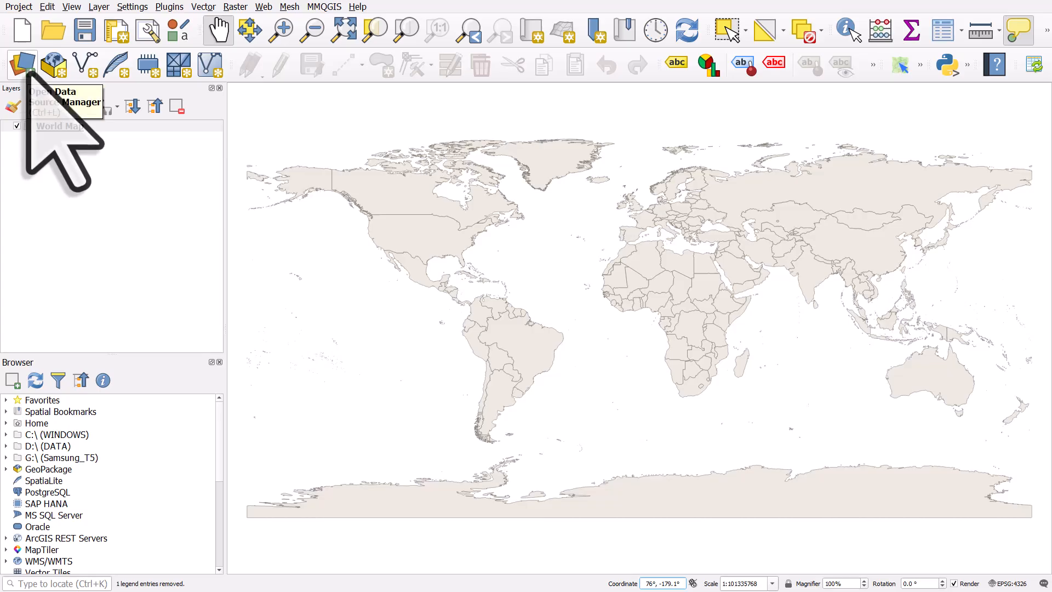
# Step: Open the Delimited Text data source page and choose the file populated-places.csv
pyautogui.click(25, 69)
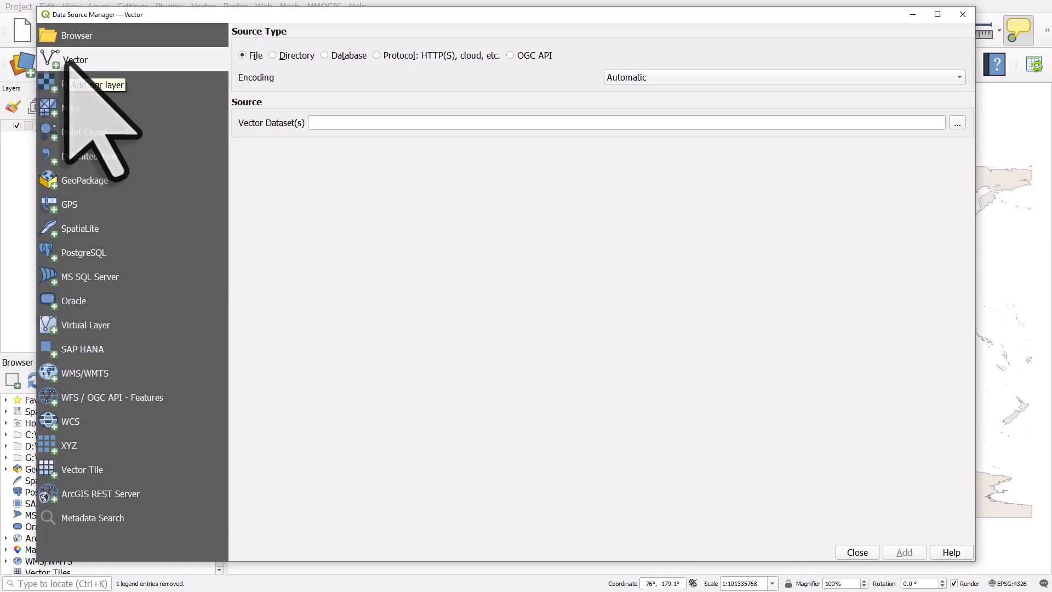
pyautogui.click(109, 156)
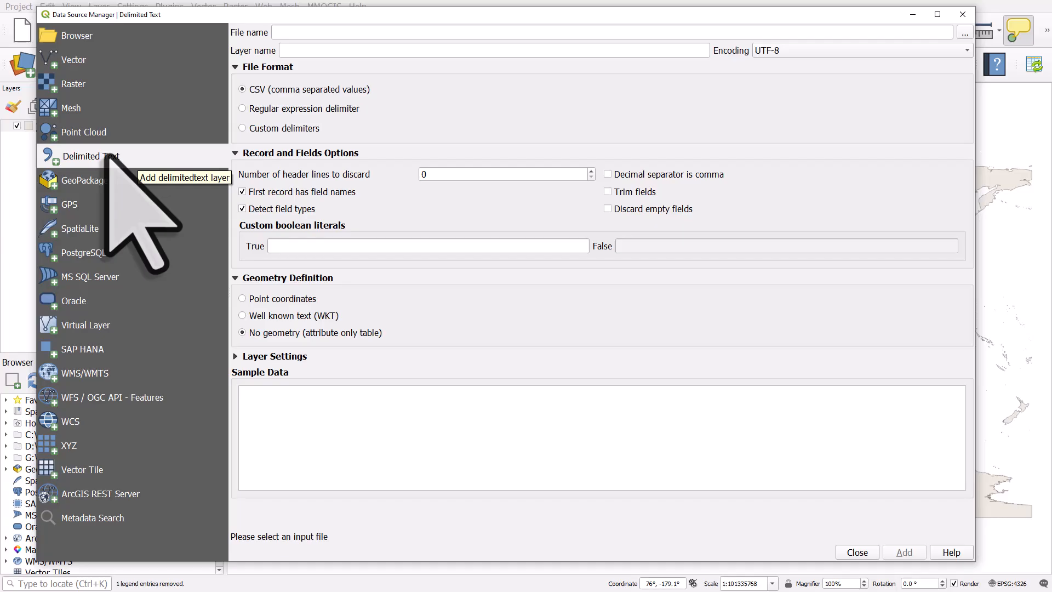
pyautogui.click(110, 58)
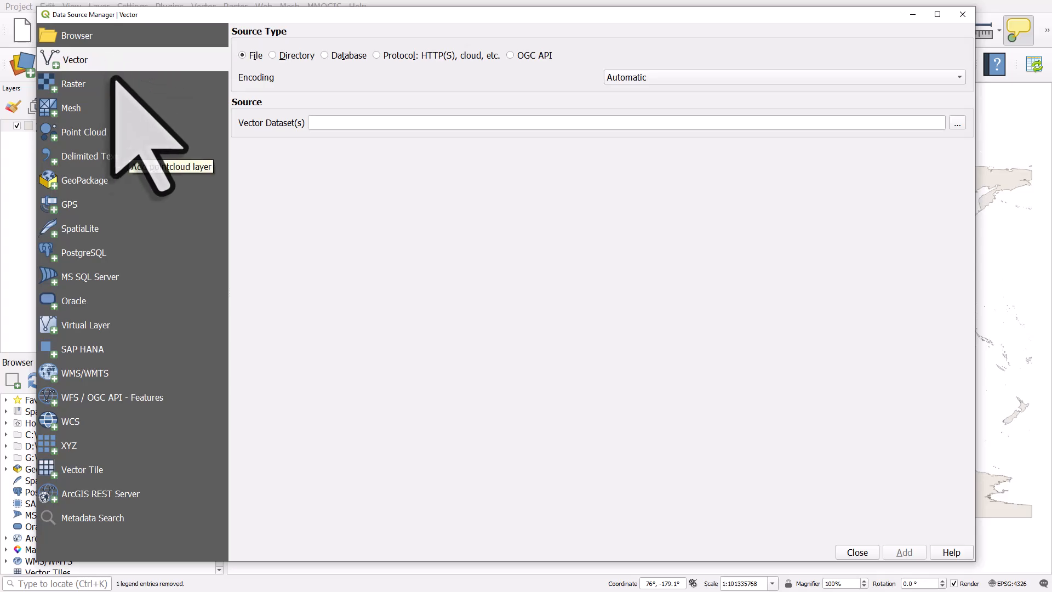
pyautogui.click(127, 158)
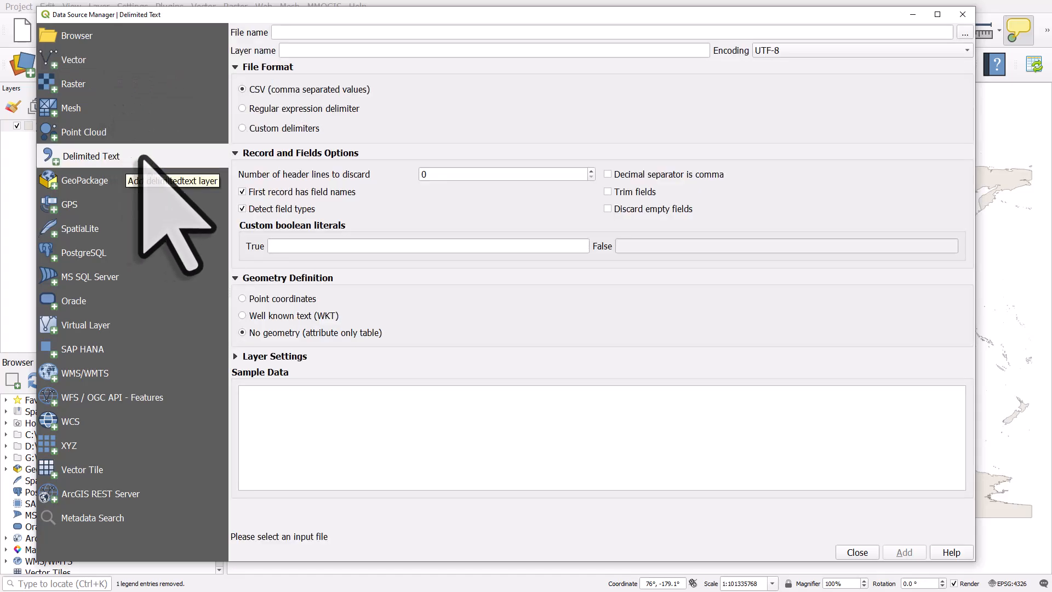
pyautogui.click(965, 33)
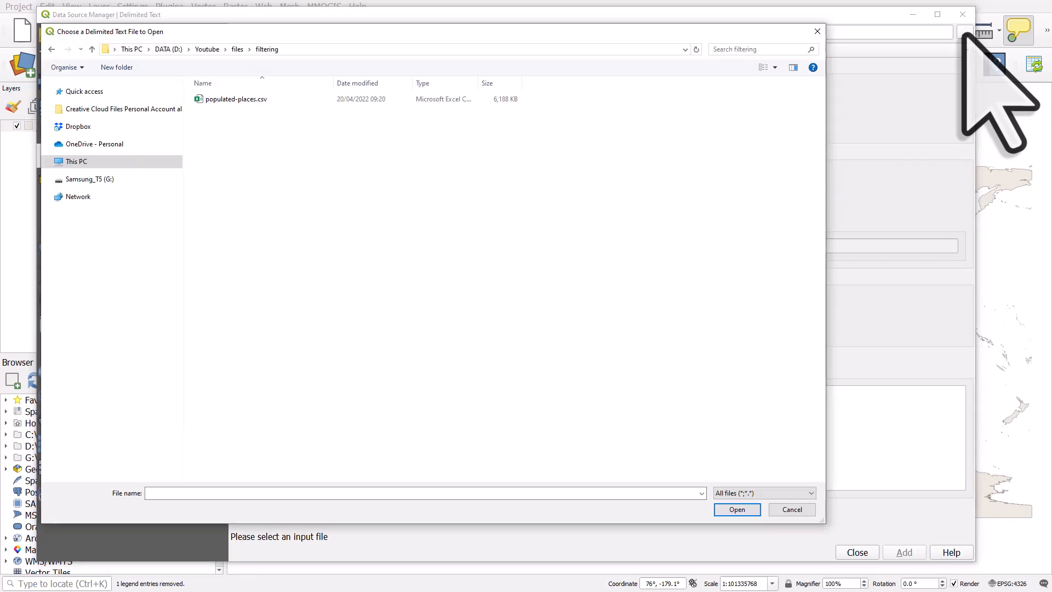
pyautogui.click(237, 100)
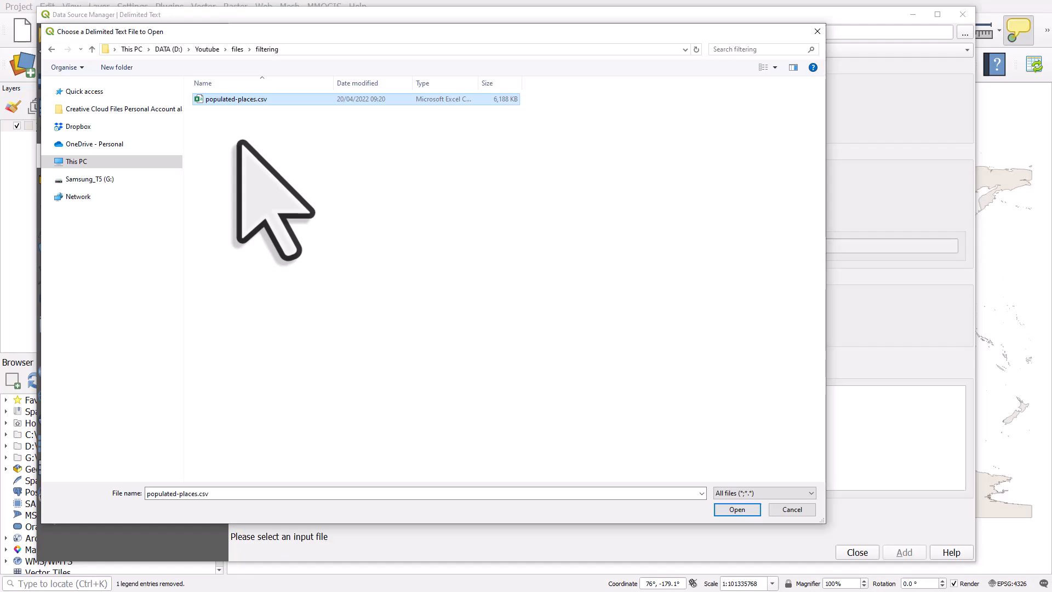
pyautogui.click(722, 508)
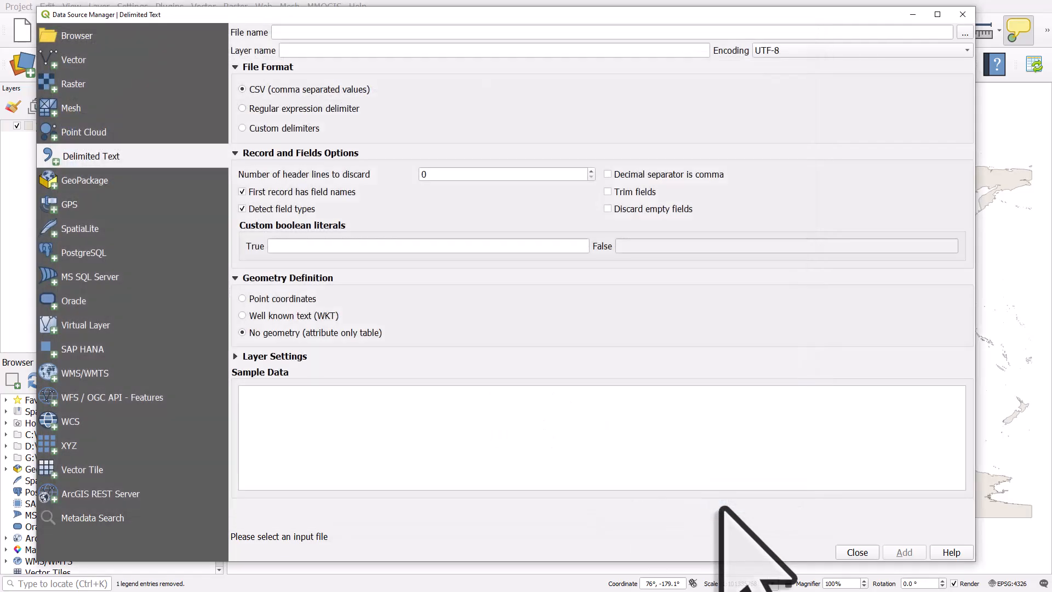
pyautogui.click(235, 66)
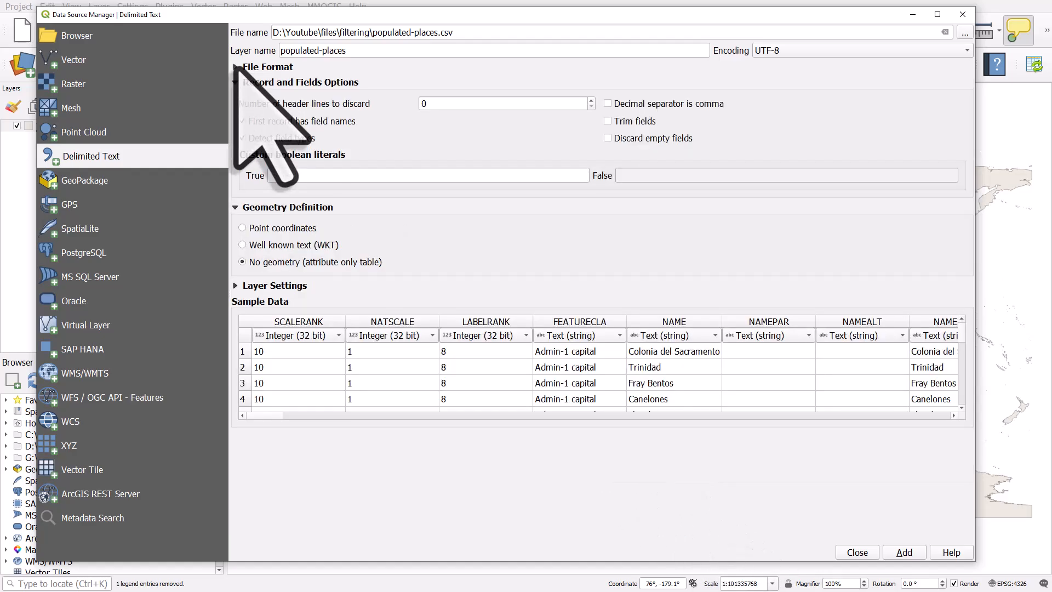
pyautogui.click(236, 66)
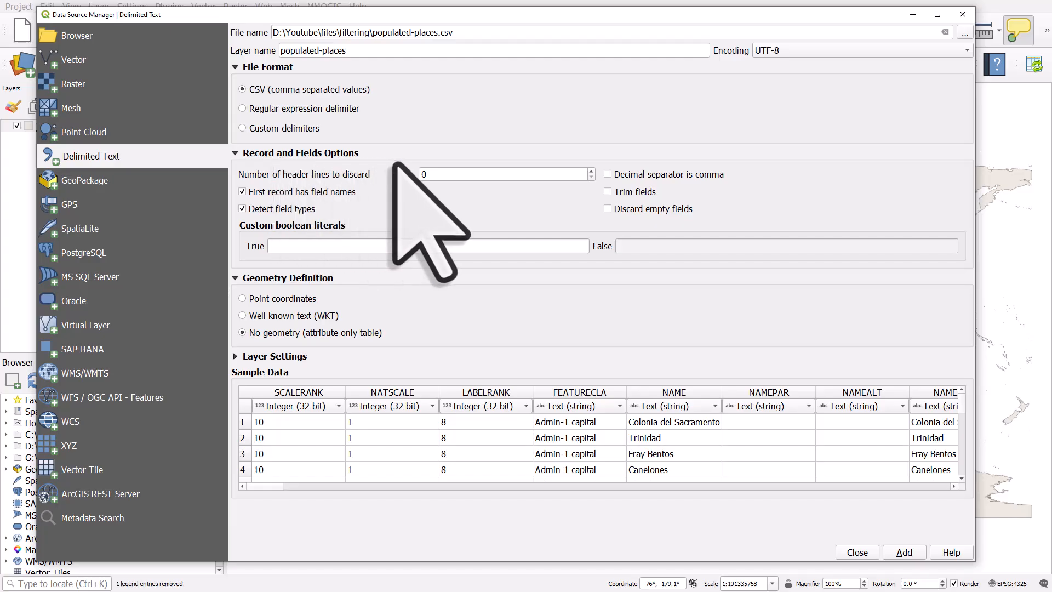
pyautogui.click(235, 278)
pyautogui.click(235, 278)
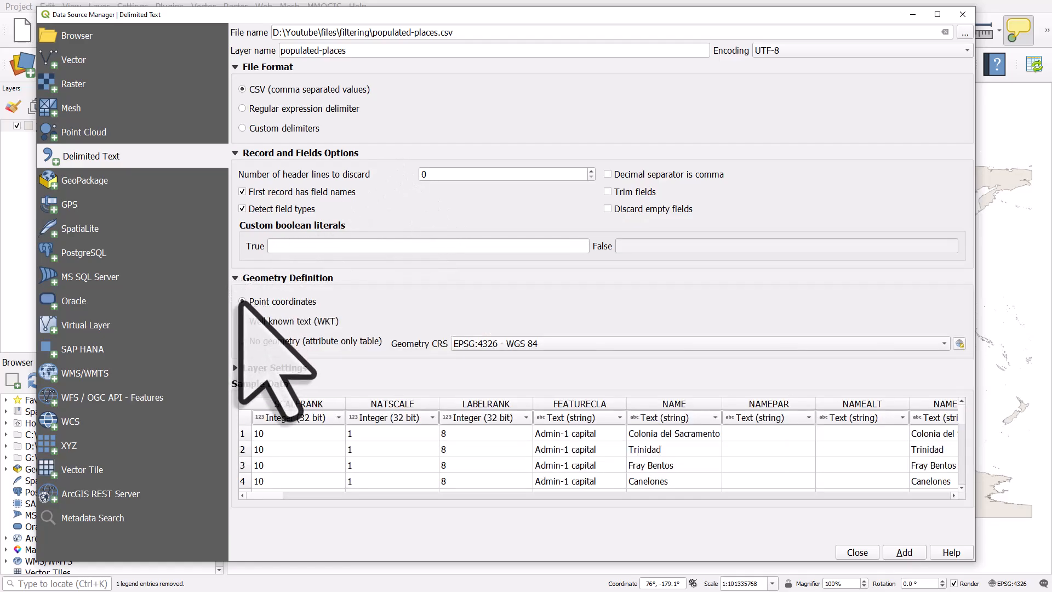
# Step: Define the geometry from point coordinates and set the geometry CRS to EPSG:4326 - WGS 84
pyautogui.click(241, 302)
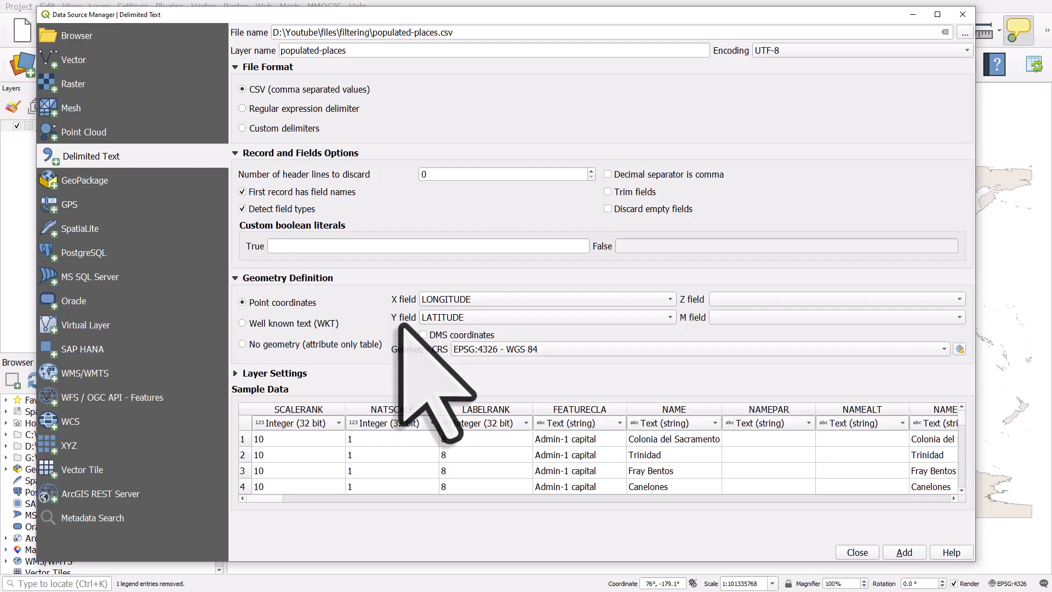
pyautogui.moveTo(272, 499); pyautogui.dragTo(360, 500)
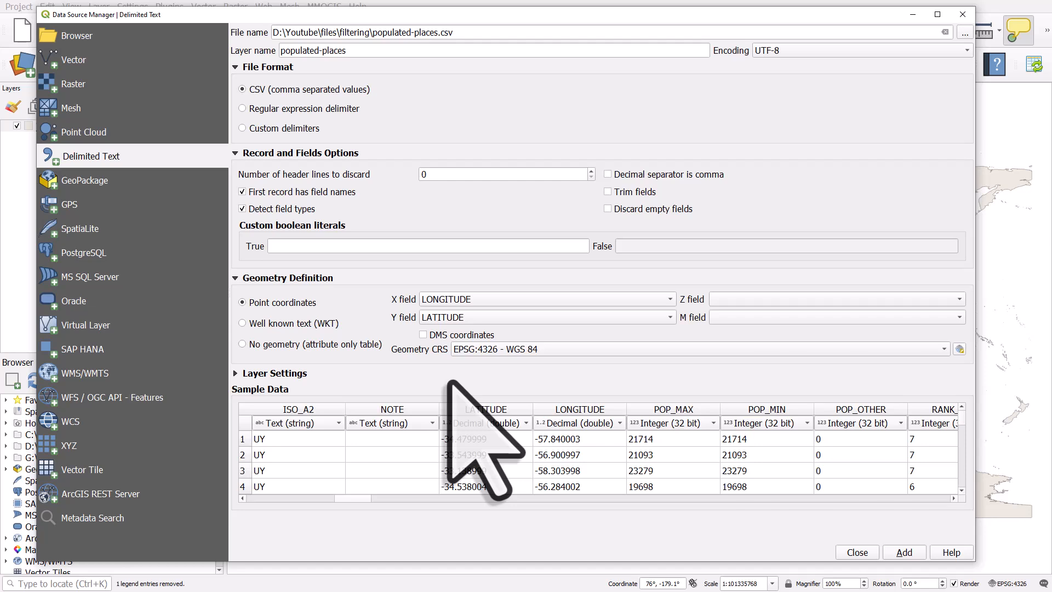
pyautogui.click(959, 349)
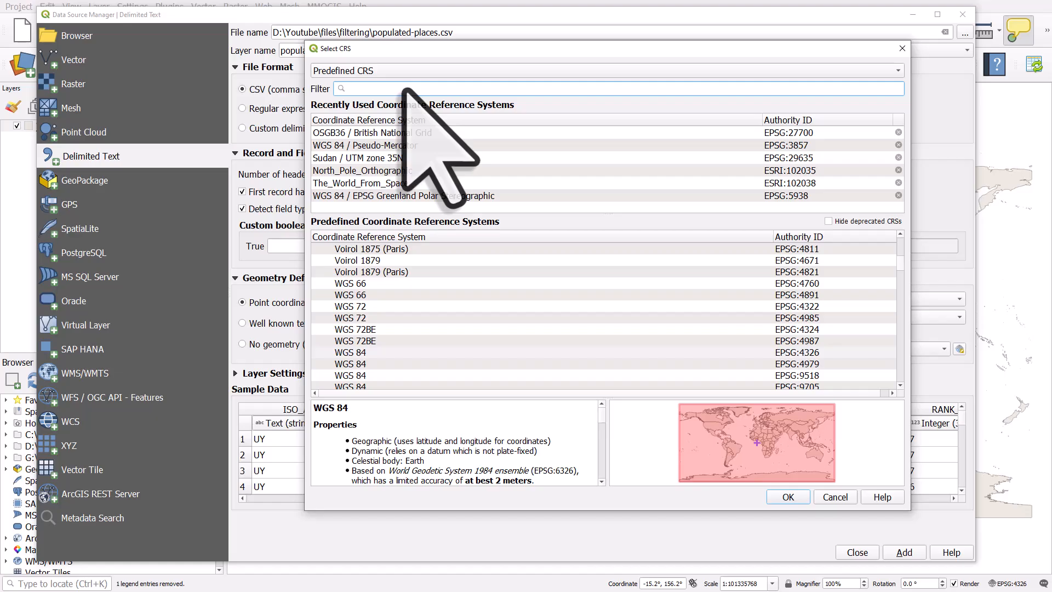
pyautogui.write('4326')
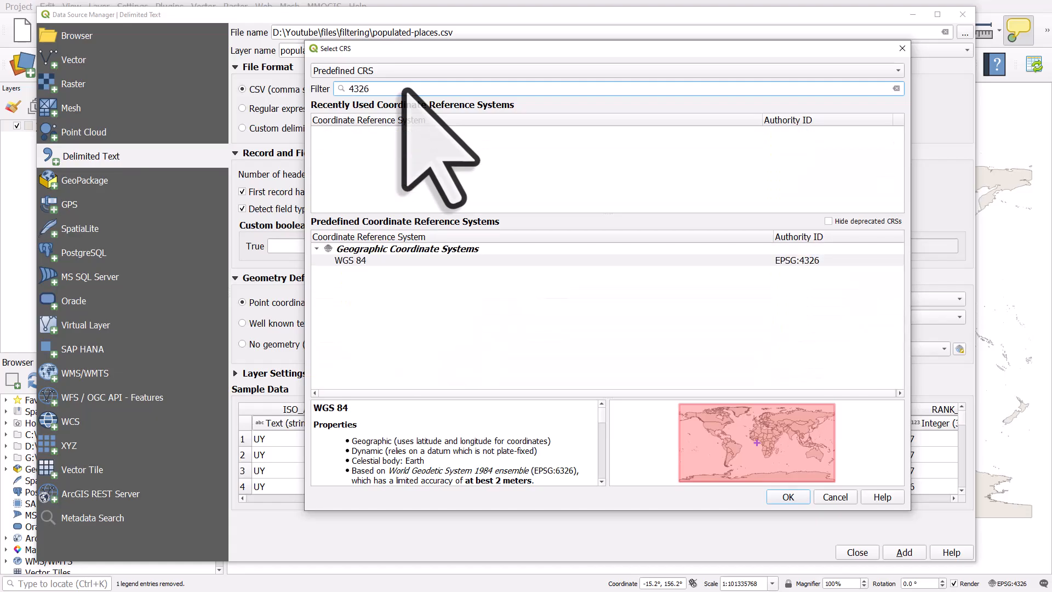
pyautogui.click(412, 260)
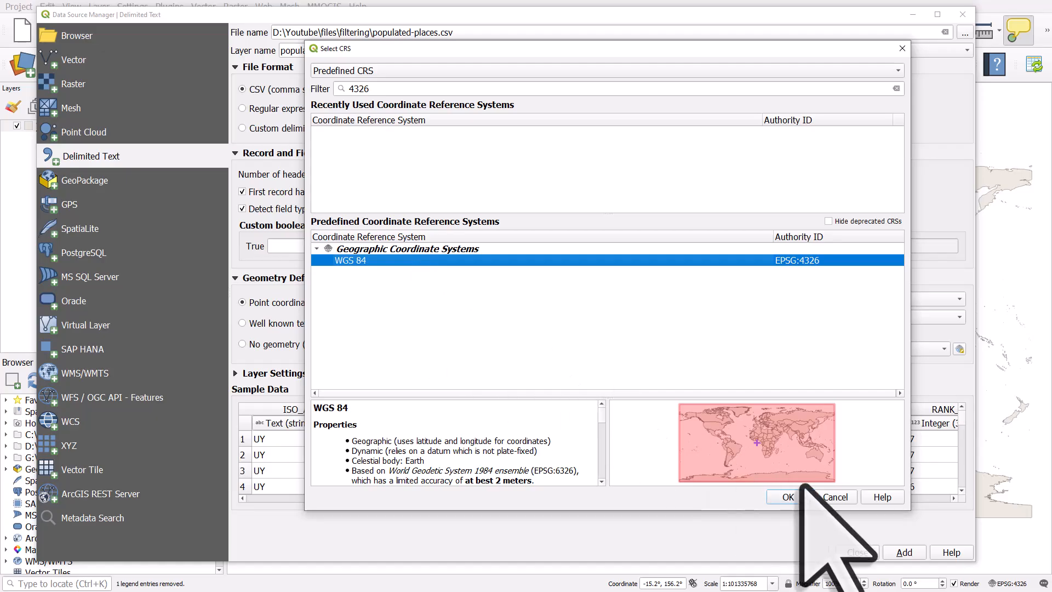
pyautogui.click(788, 497)
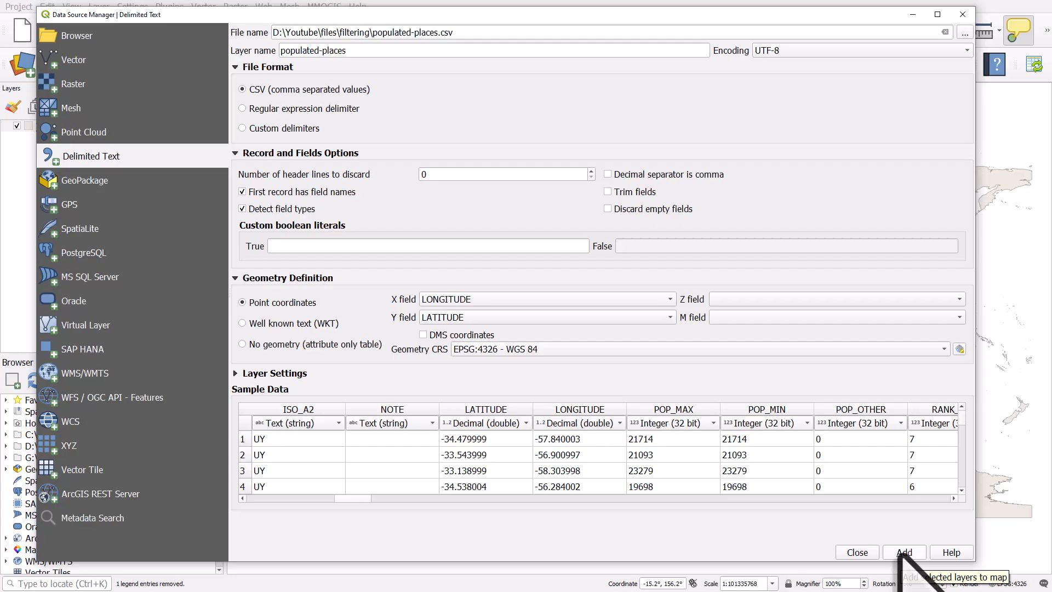
# Step: Add the populated-places layer to the map and close the data source dialog
pyautogui.click(898, 554)
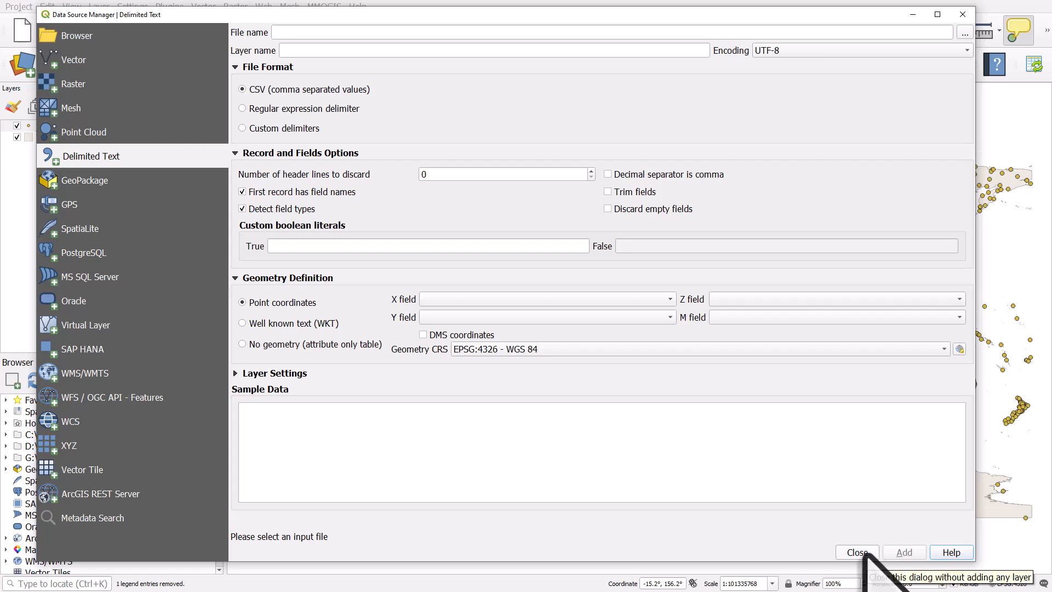
pyautogui.moveTo(845, 20); pyautogui.dragTo(719, 14)
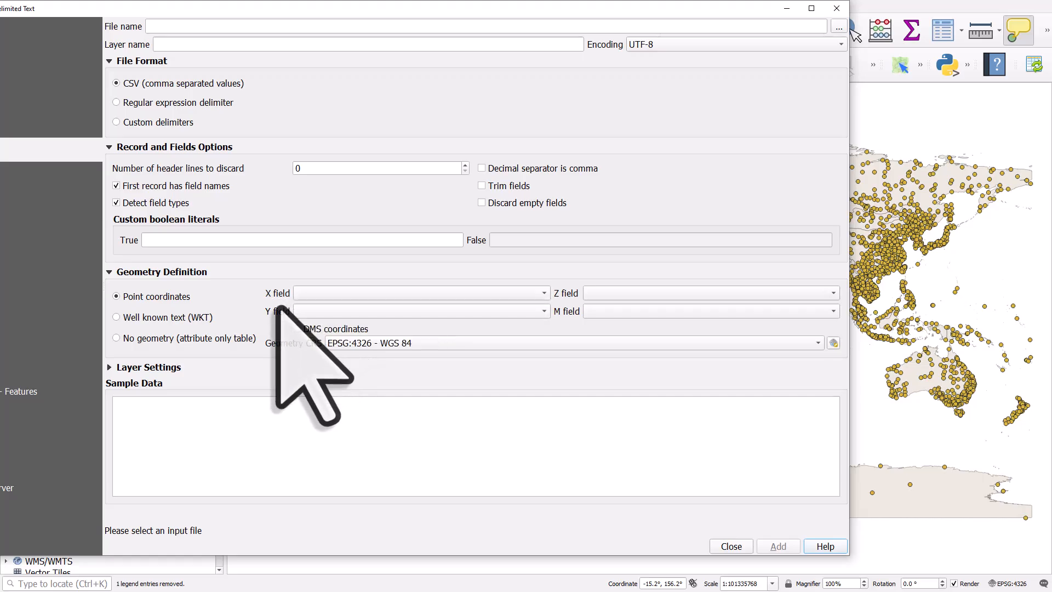
pyautogui.click(731, 547)
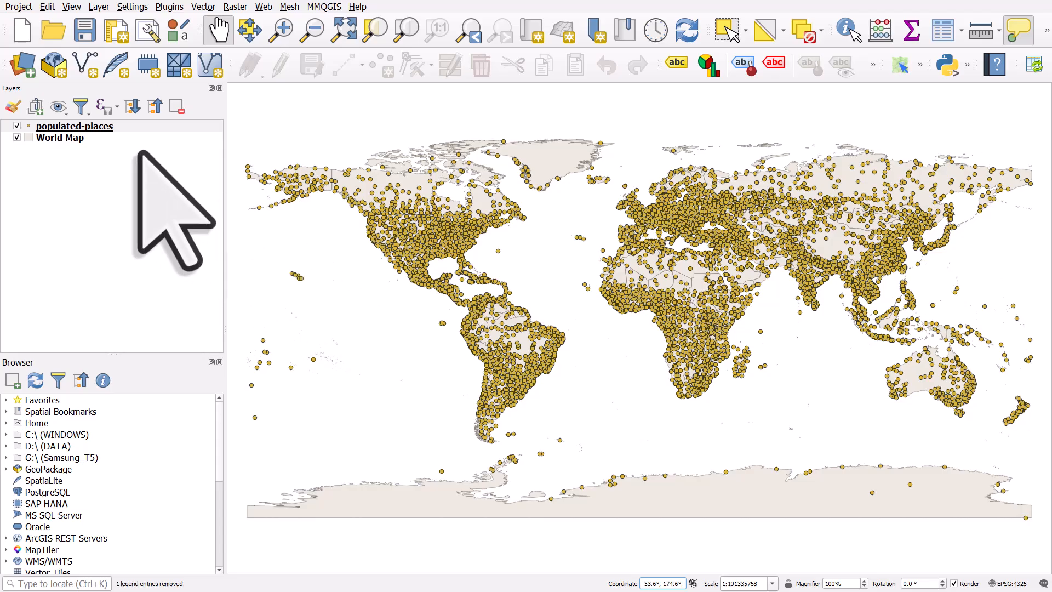
# Step: Show the feature count for the populated-places layer
pyautogui.click(107, 128)
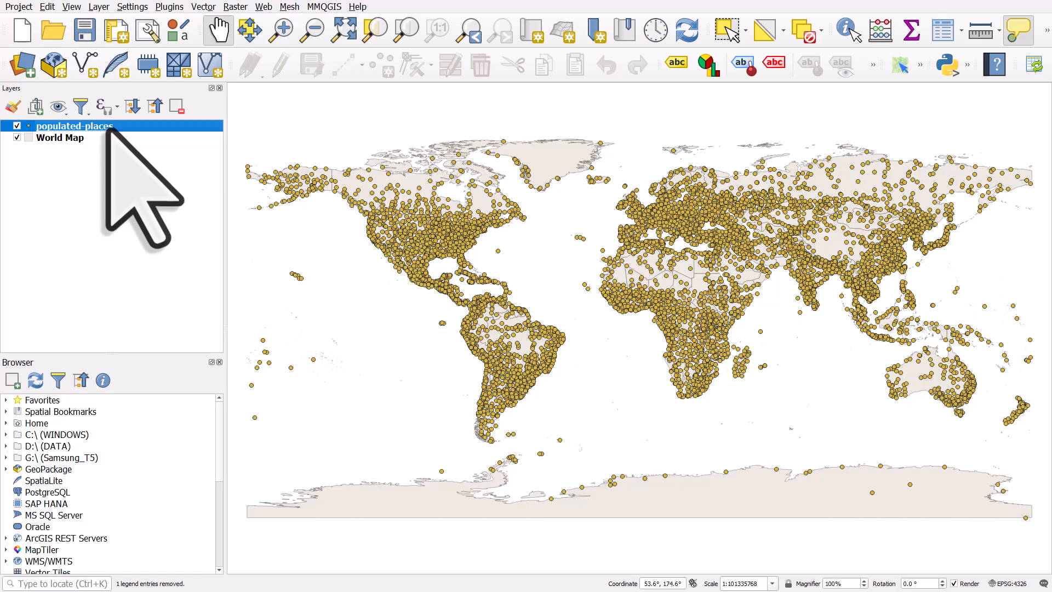
pyautogui.rightClick(121, 127)
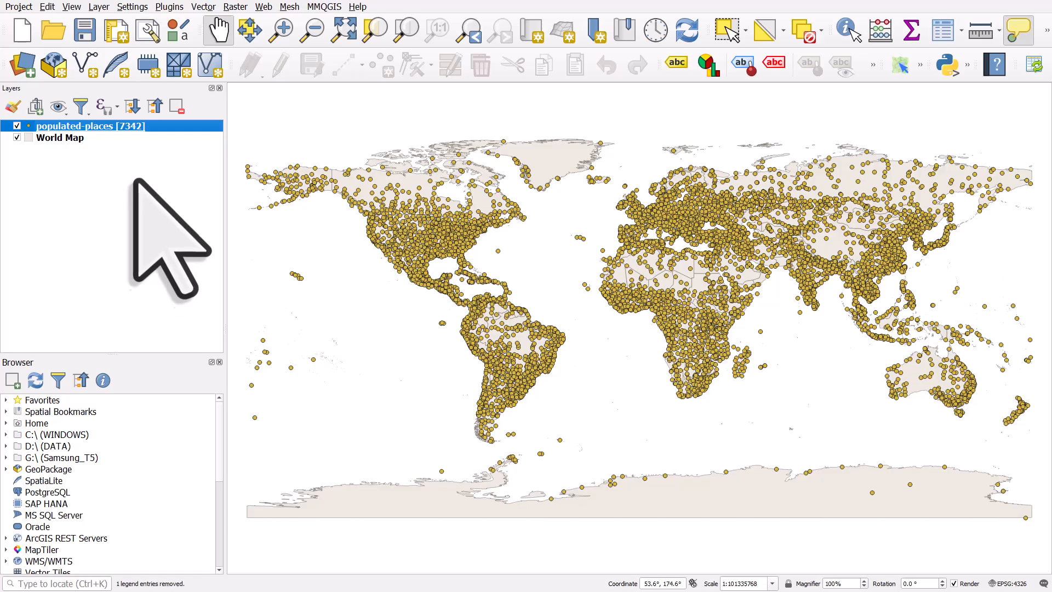
pyautogui.rightClick(147, 126)
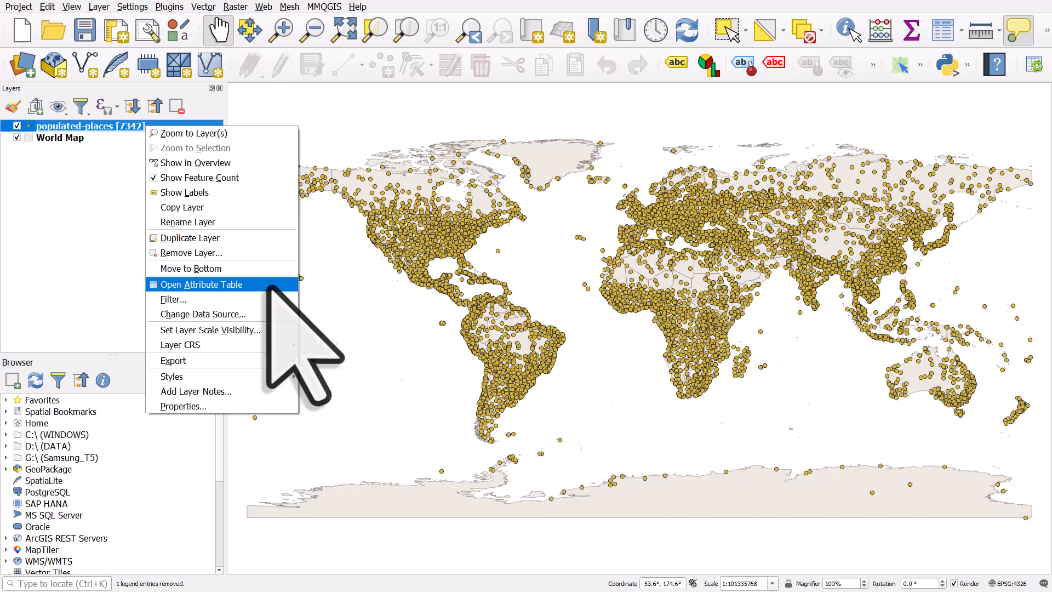
pyautogui.click(208, 107)
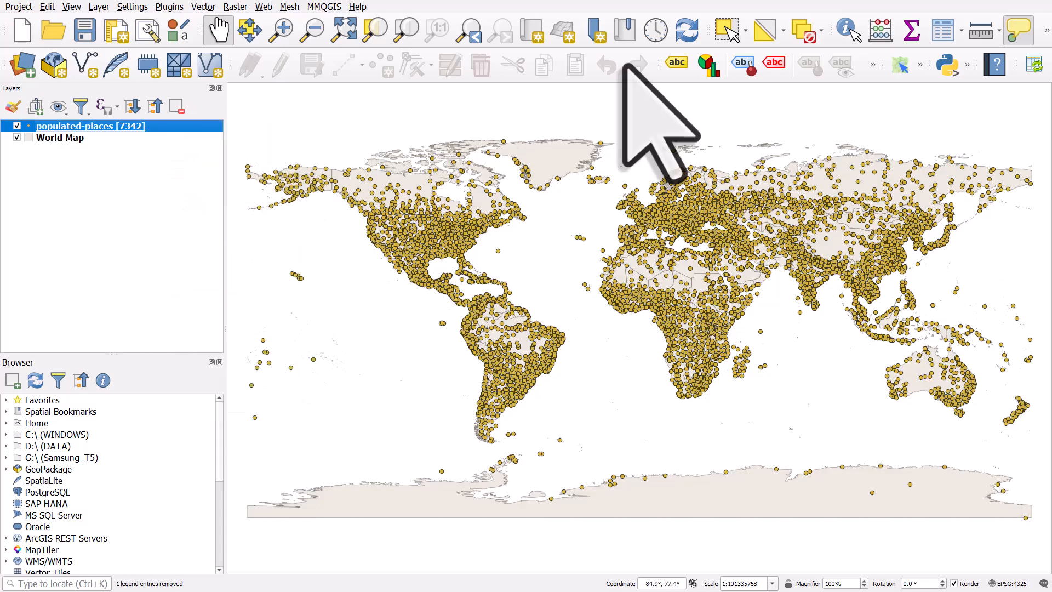
# Step: Open the populated-places attribute table and browse through its columns before closing it
pyautogui.click(941, 31)
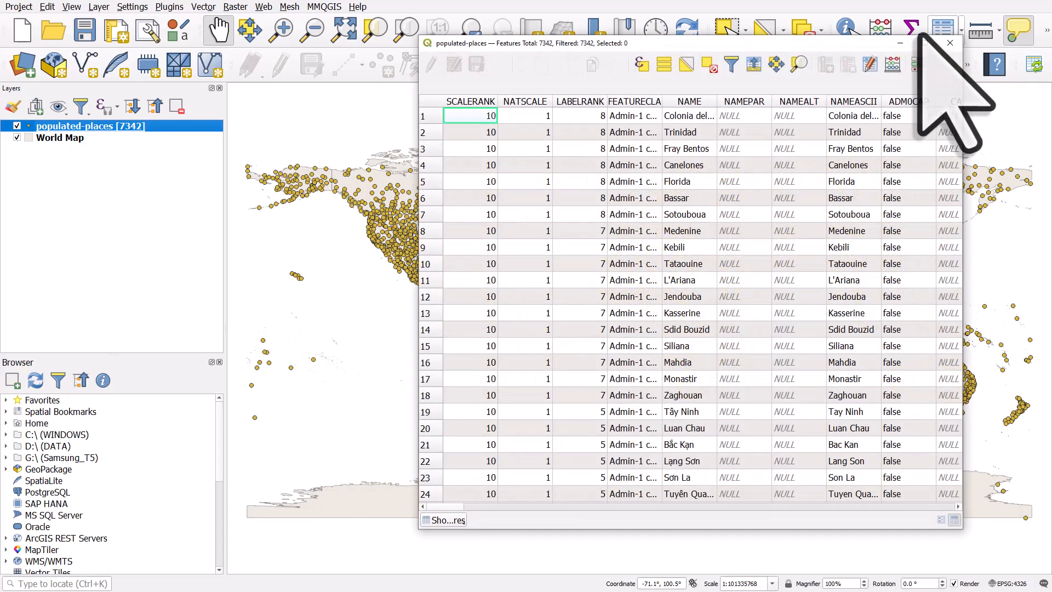
pyautogui.moveTo(815, 41); pyautogui.dragTo(669, 51)
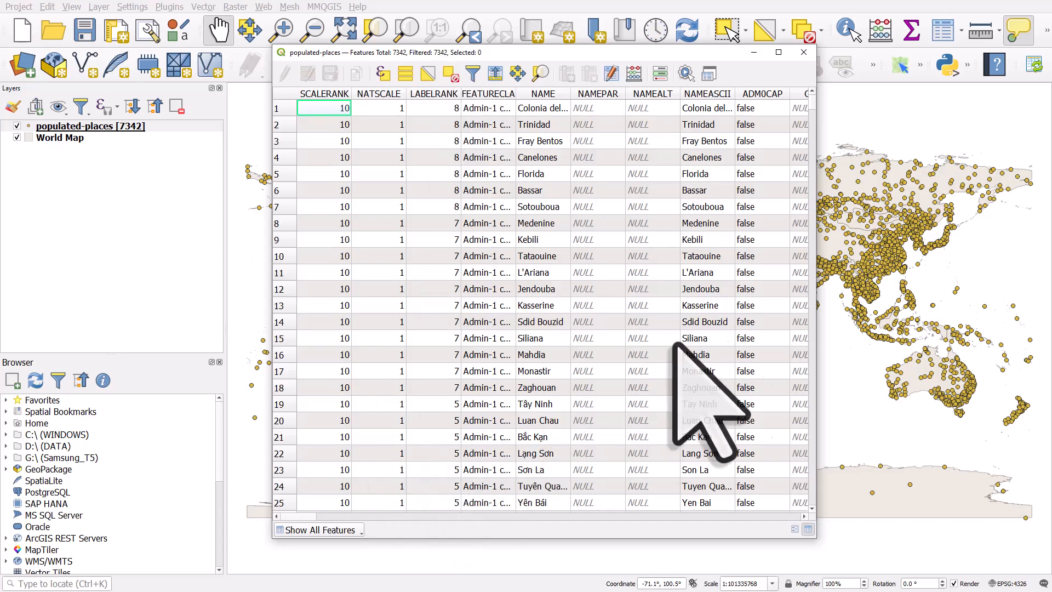
pyautogui.moveTo(817, 290); pyautogui.dragTo(931, 280)
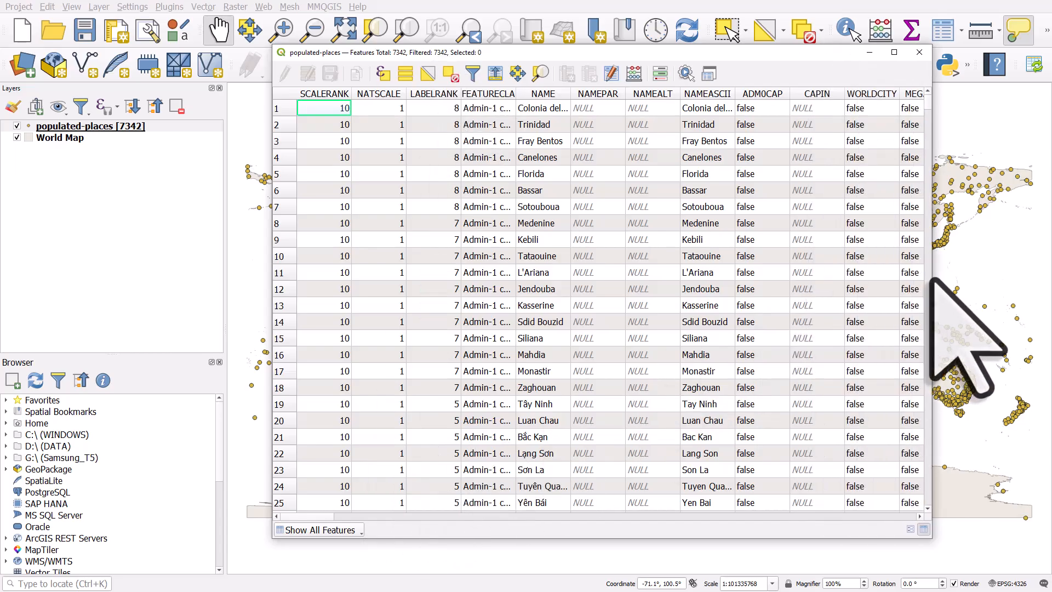
pyautogui.moveTo(328, 517); pyautogui.dragTo(409, 519)
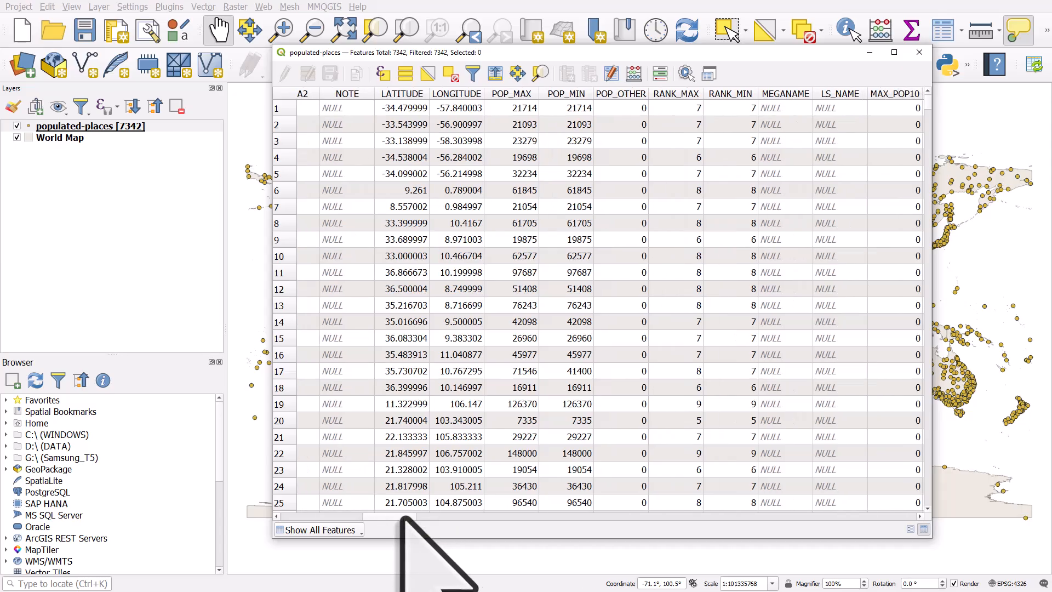
pyautogui.moveTo(403, 517); pyautogui.dragTo(539, 510)
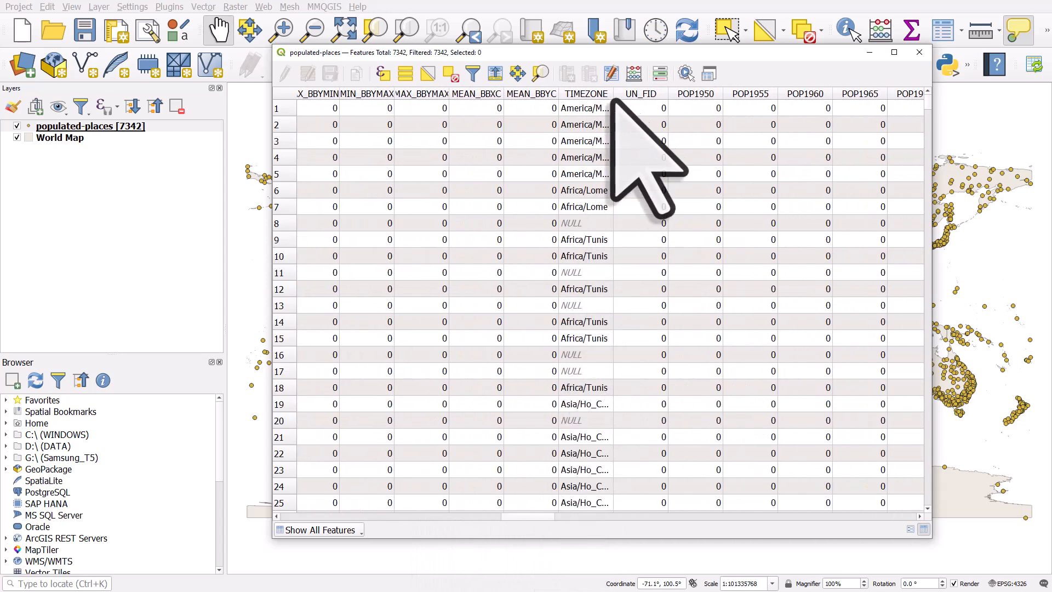
pyautogui.moveTo(613, 94); pyautogui.dragTo(669, 93)
pyautogui.moveTo(517, 515); pyautogui.dragTo(618, 515)
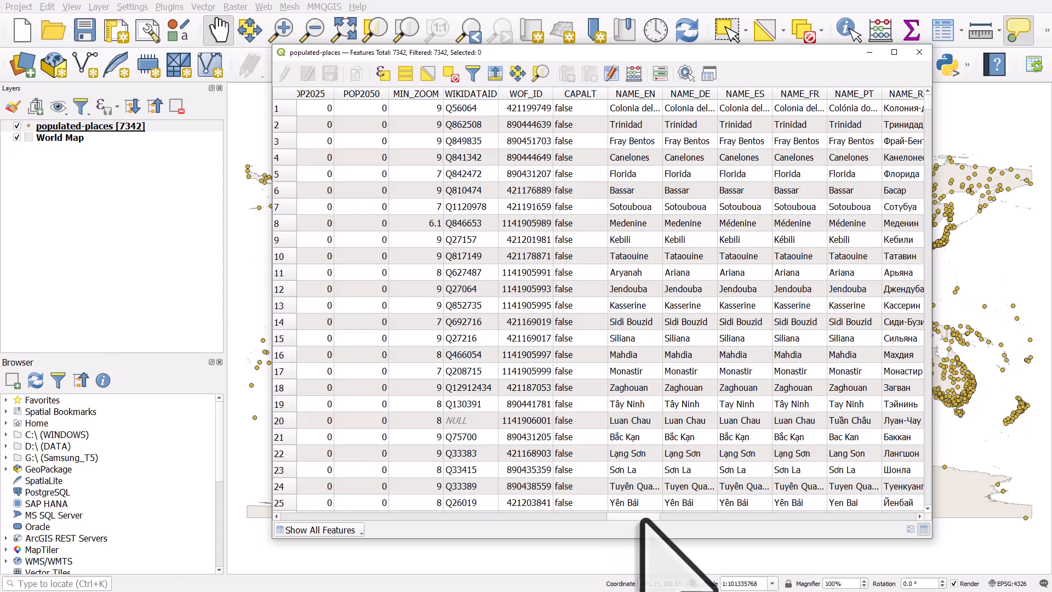
pyautogui.moveTo(642, 518); pyautogui.dragTo(915, 510)
pyautogui.click(919, 53)
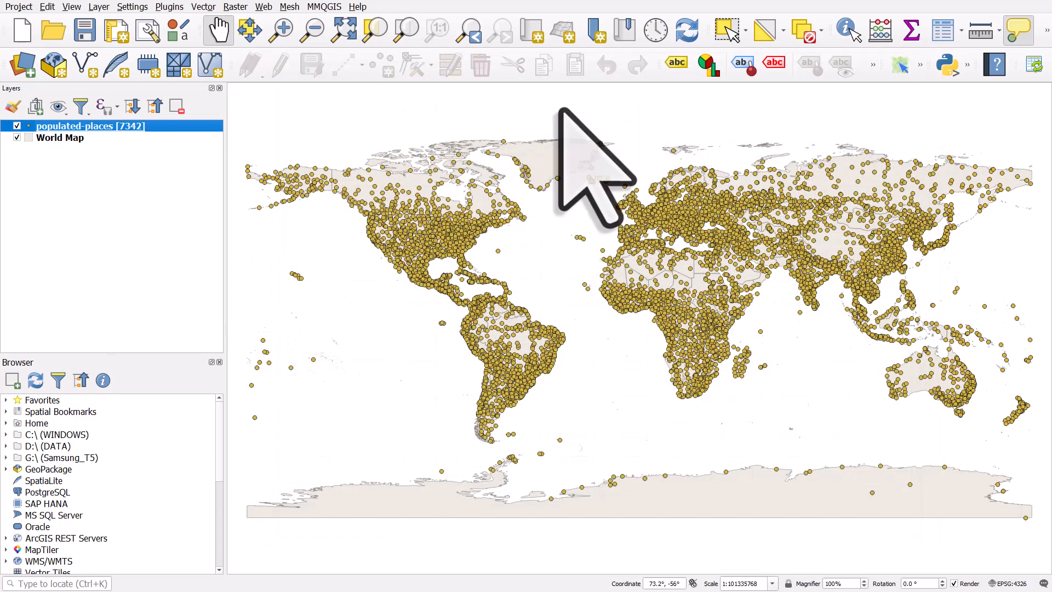
pyautogui.rightClick(145, 129)
pyautogui.click(185, 301)
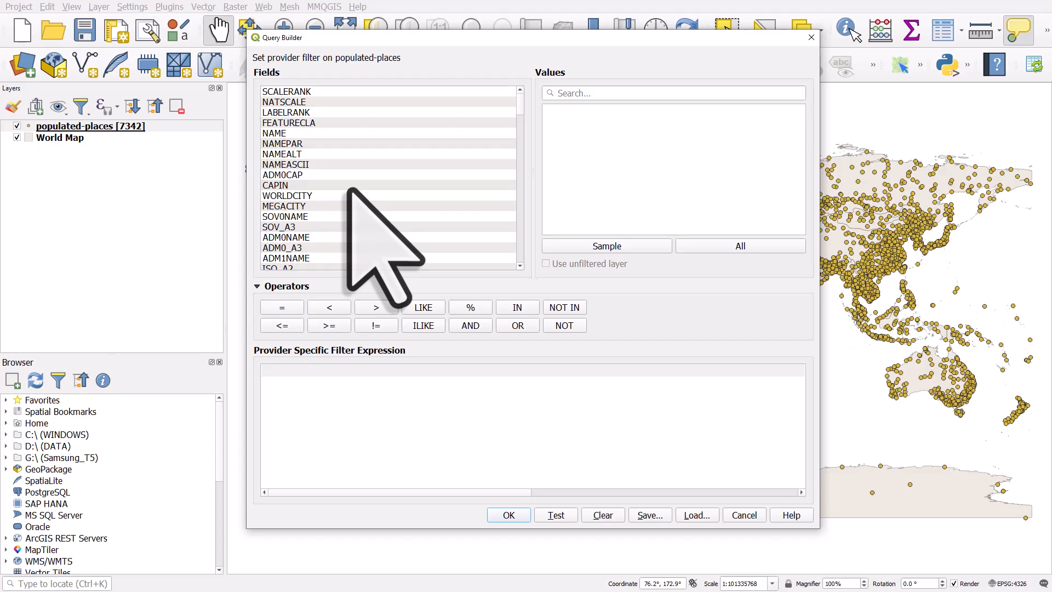
pyautogui.click(810, 38)
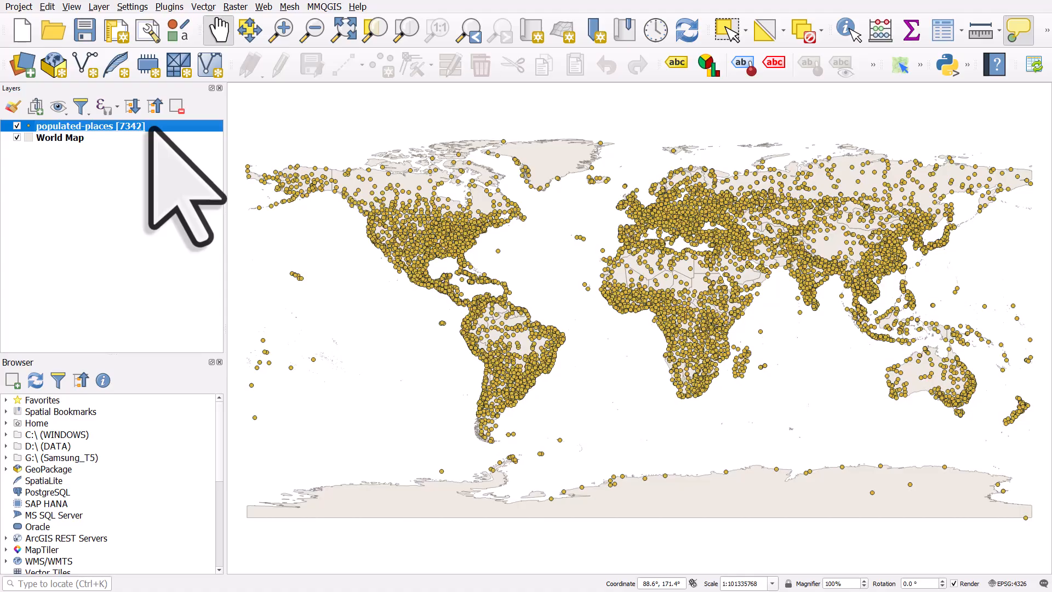
# Step: Open the populated-places attribute table and dock it beneath the map canvas
pyautogui.rightClick(150, 127)
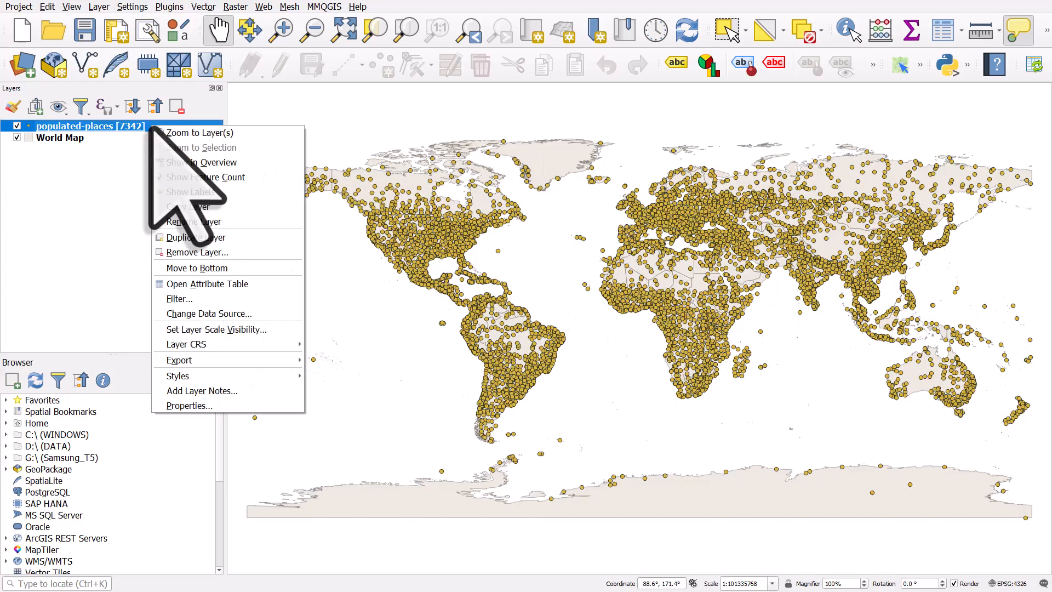
pyautogui.click(222, 283)
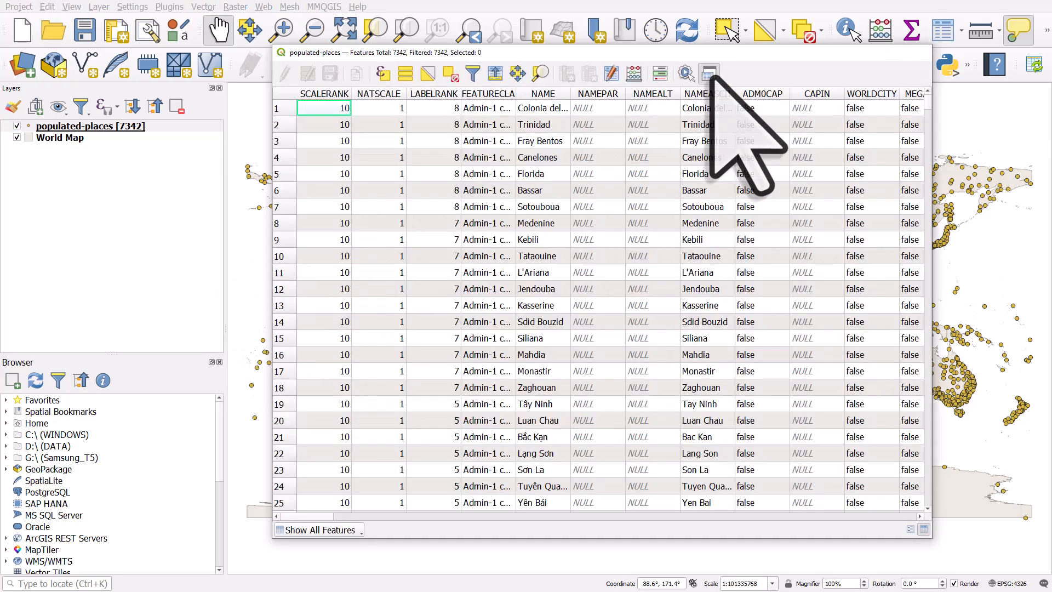
pyautogui.click(709, 74)
pyautogui.moveTo(637, 447); pyautogui.dragTo(630, 379)
pyautogui.moveTo(312, 552); pyautogui.dragTo(409, 527)
pyautogui.moveTo(555, 426); pyautogui.dragTo(615, 430)
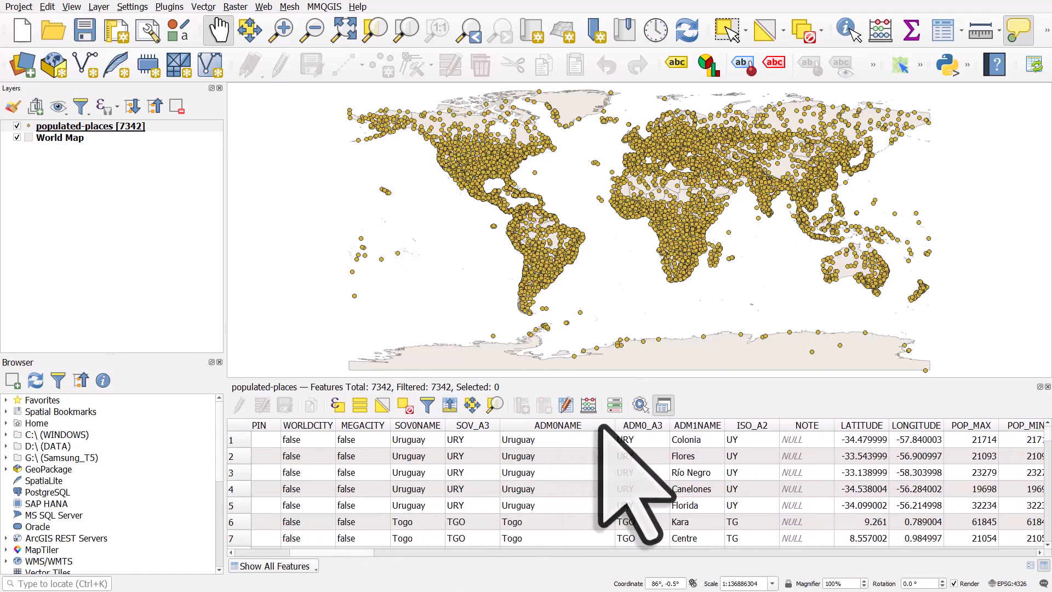
# Step: Sort the attribute table by ADM0NAME and then by SOV0NAME, widening the SOV0NAME column
pyautogui.click(542, 426)
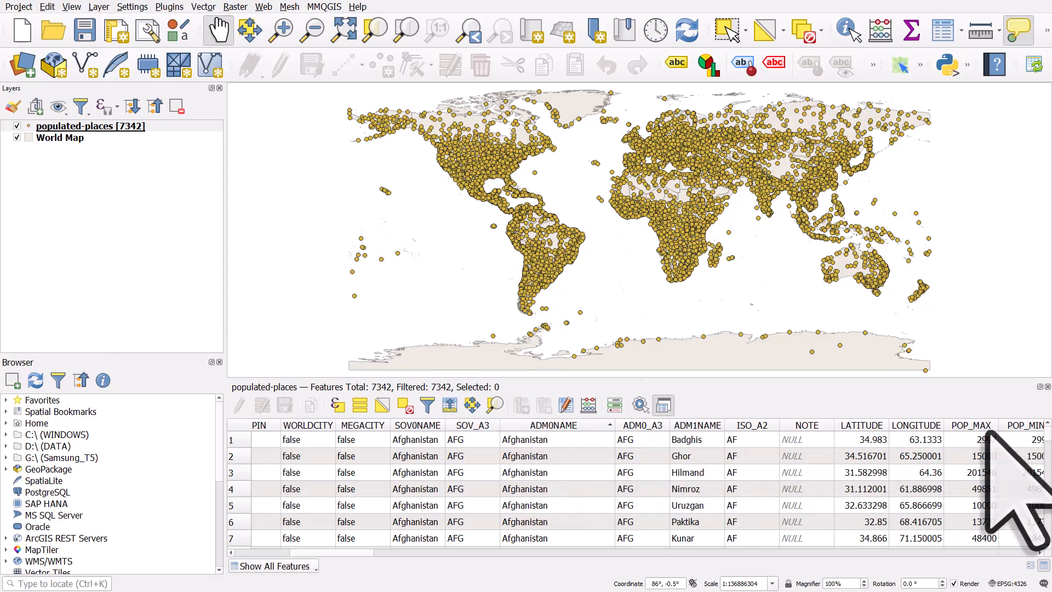
pyautogui.moveTo(1047, 433)
pyautogui.mouseDown()
pyautogui.moveTo(1048, 489)
pyautogui.moveTo(1048, 431)
pyautogui.mouseUp()
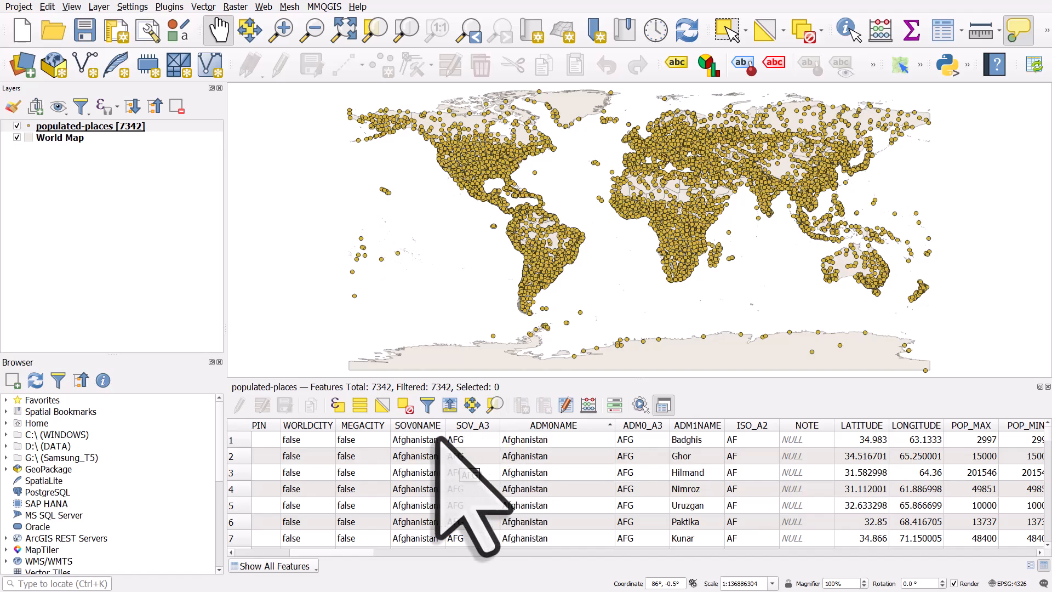
pyautogui.moveTo(442, 426); pyautogui.dragTo(454, 426)
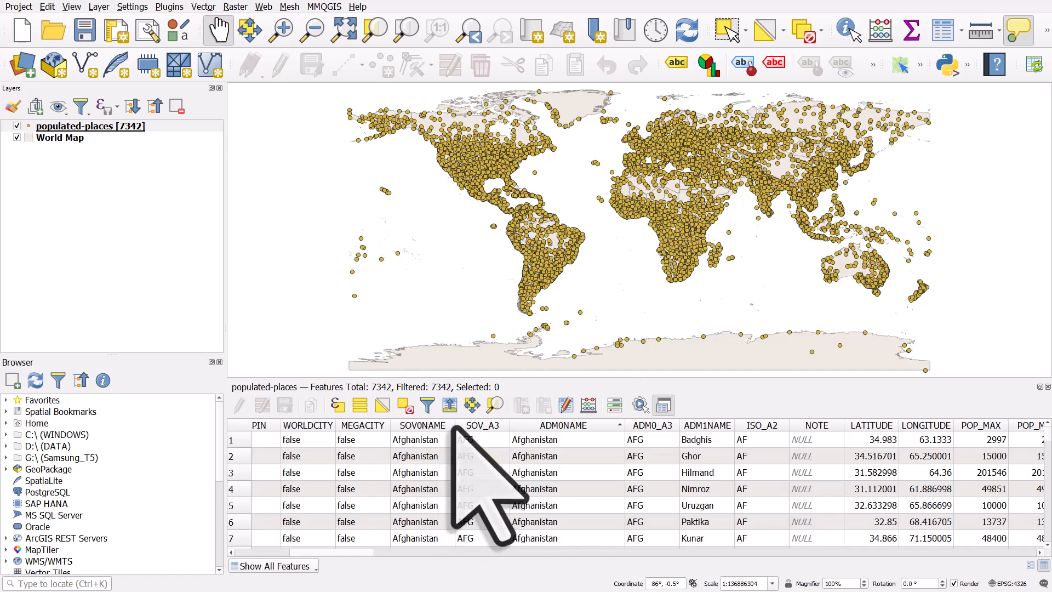
pyautogui.click(443, 426)
pyautogui.click(438, 426)
pyautogui.click(438, 426)
# Step: Scroll through the sorted attribute table rows to inspect the country records
pyautogui.moveTo(1046, 431); pyautogui.dragTo(1046, 436)
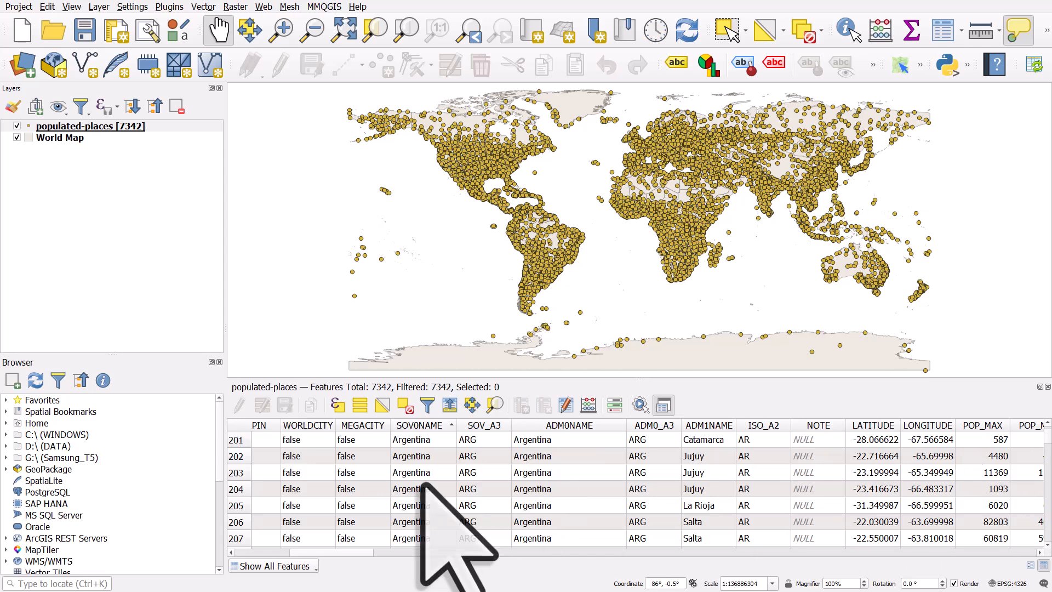
pyautogui.scroll(11, 419, 504)
pyautogui.scroll(4, 424, 485)
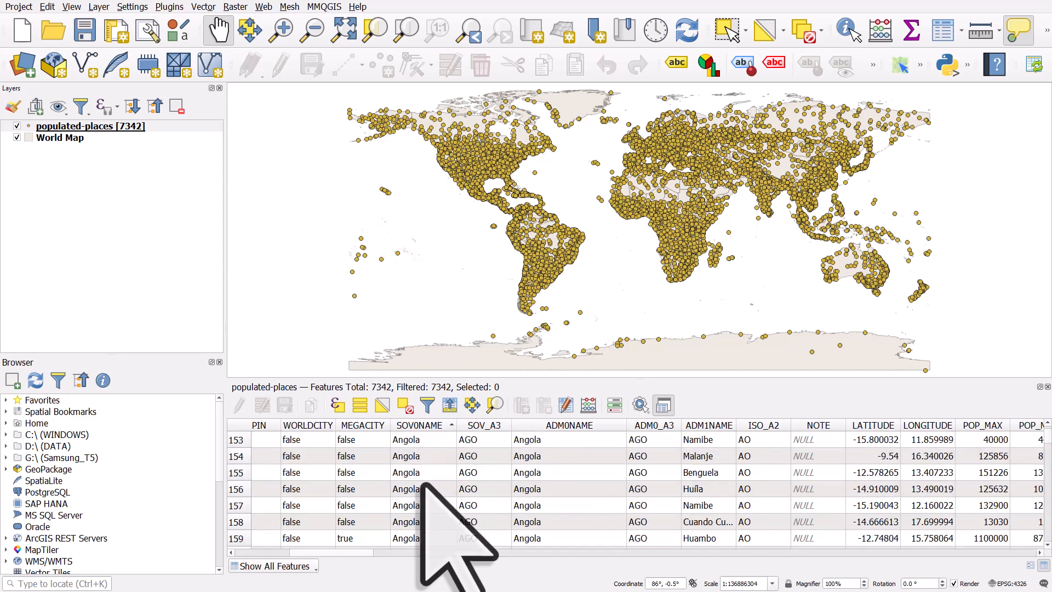
pyautogui.scroll(-20, 423, 485)
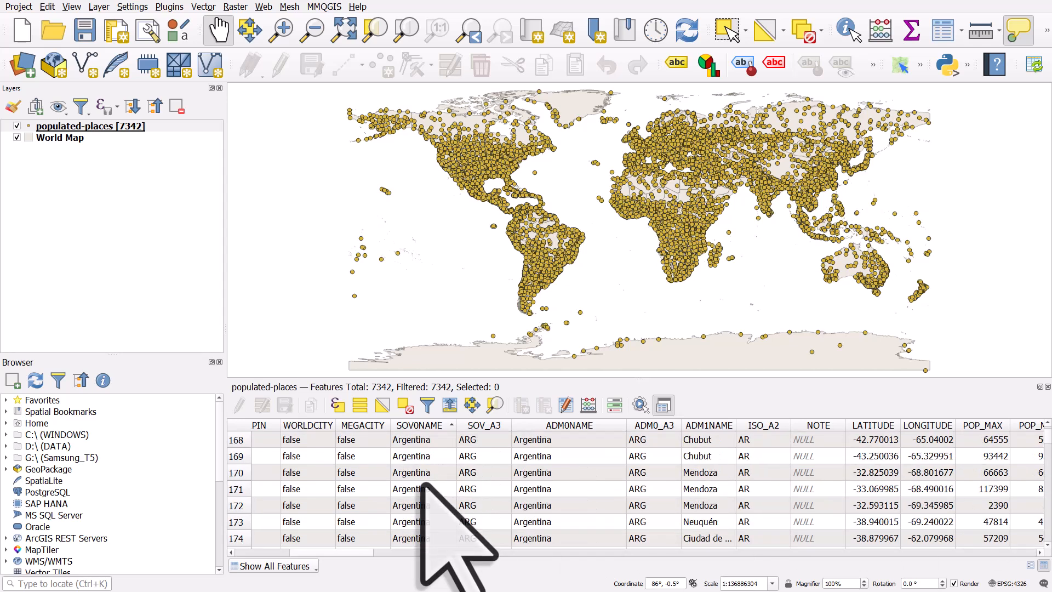
pyautogui.scroll(-5, 423, 485)
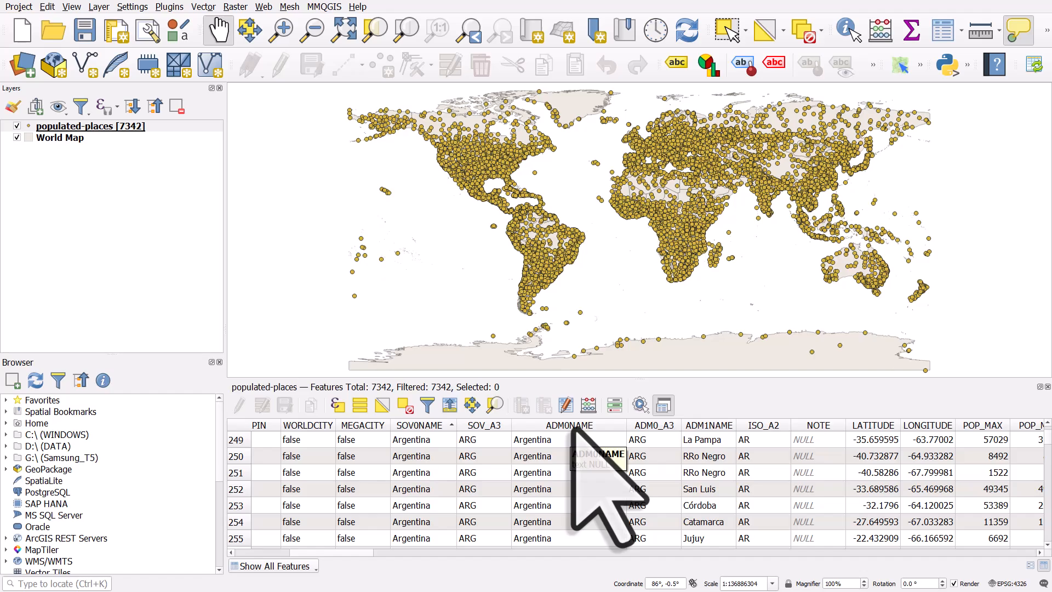
# Step: Open the populated-places layer filter and add the ADM0NAME field to the filter expression
pyautogui.rightClick(125, 128)
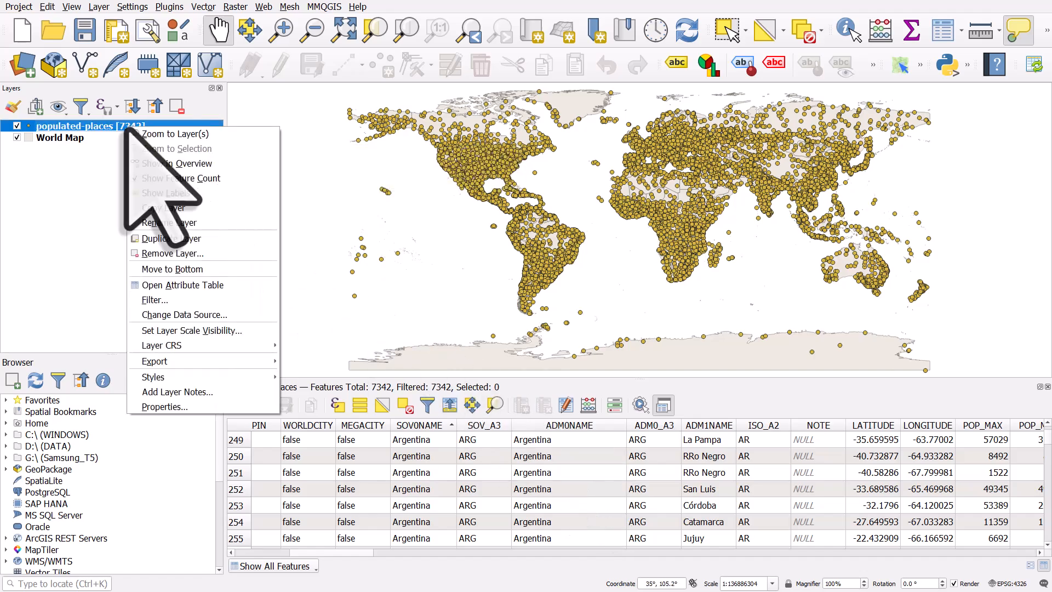
pyautogui.click(170, 300)
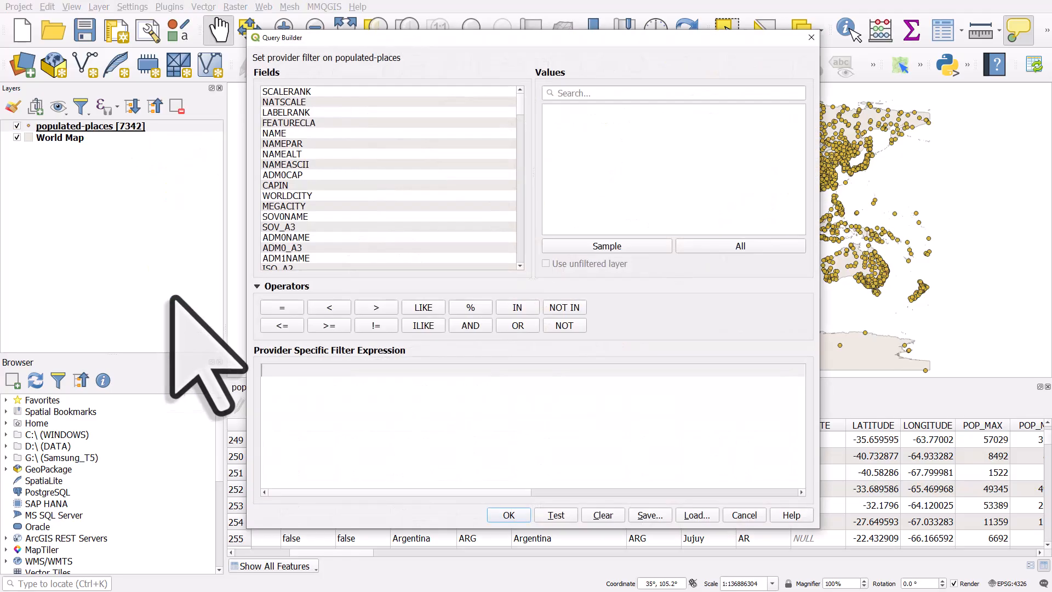
pyautogui.moveTo(600, 40); pyautogui.dragTo(380, 32)
pyautogui.moveTo(599, 521); pyautogui.dragTo(510, 466)
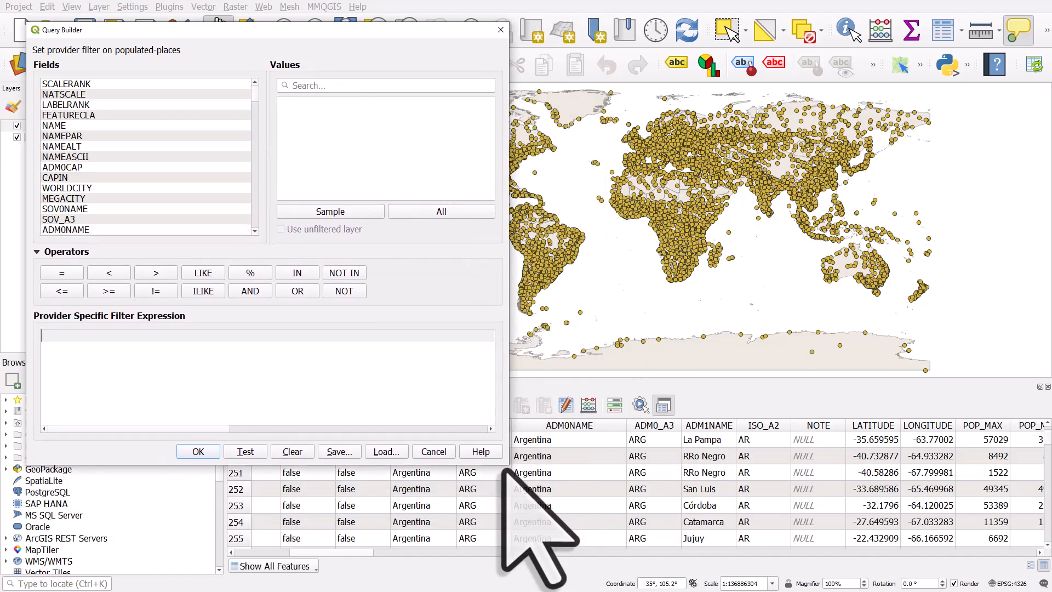
pyautogui.click(73, 231)
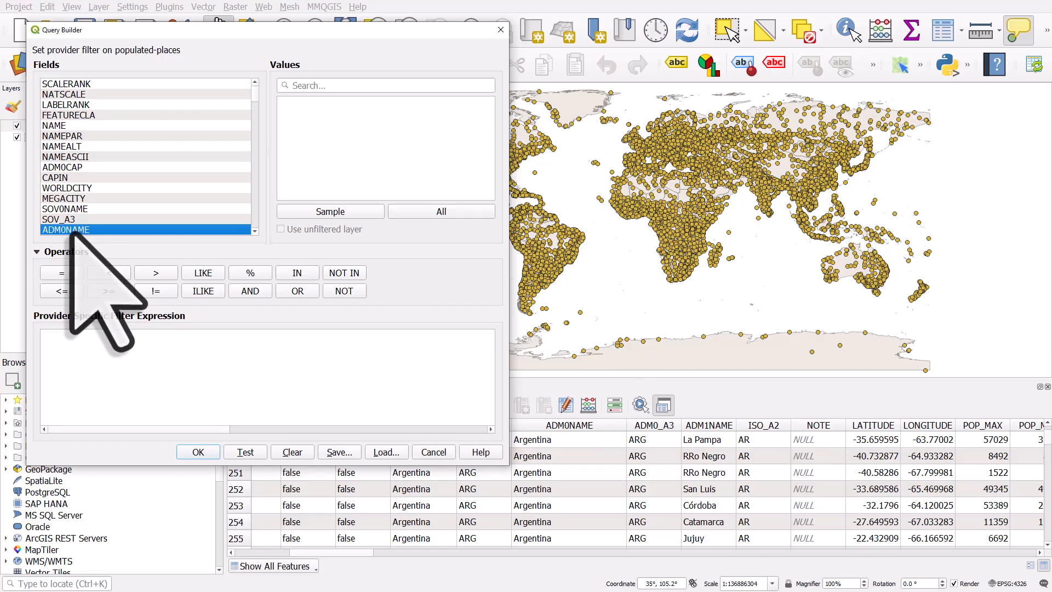
pyautogui.doubleClick(66, 230)
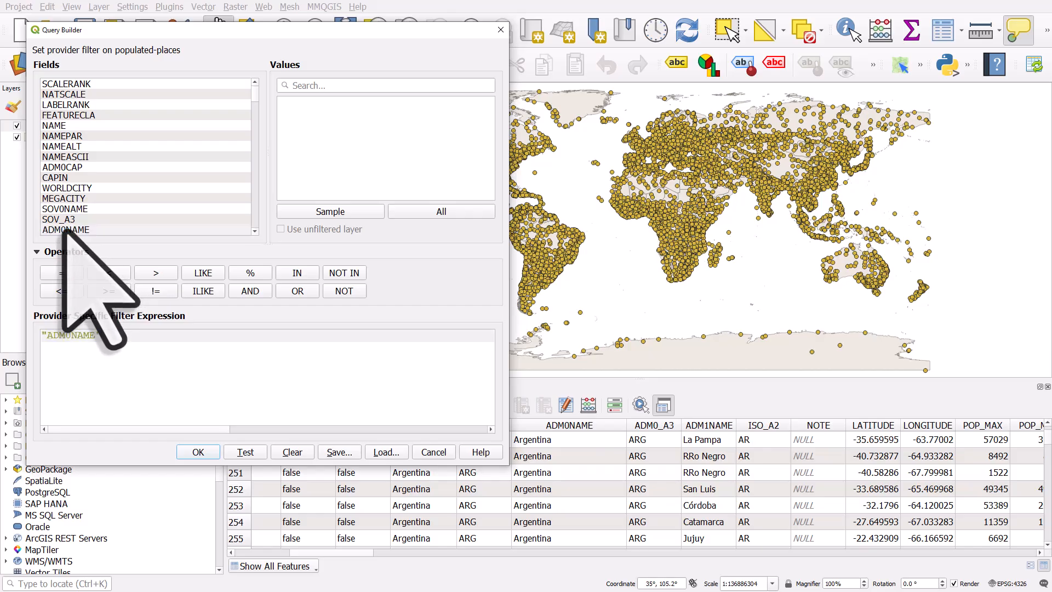
# Step: Complete the filter expression as "ADM0NAME" = 'Bangladesh' using the equals operator and the field's value list
pyautogui.click(63, 274)
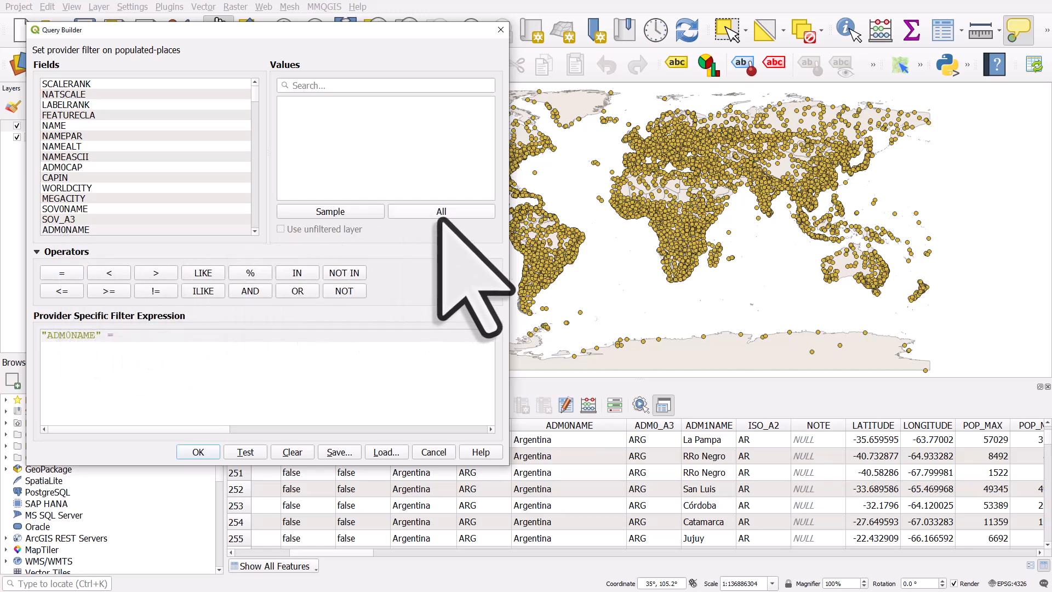
pyautogui.click(440, 215)
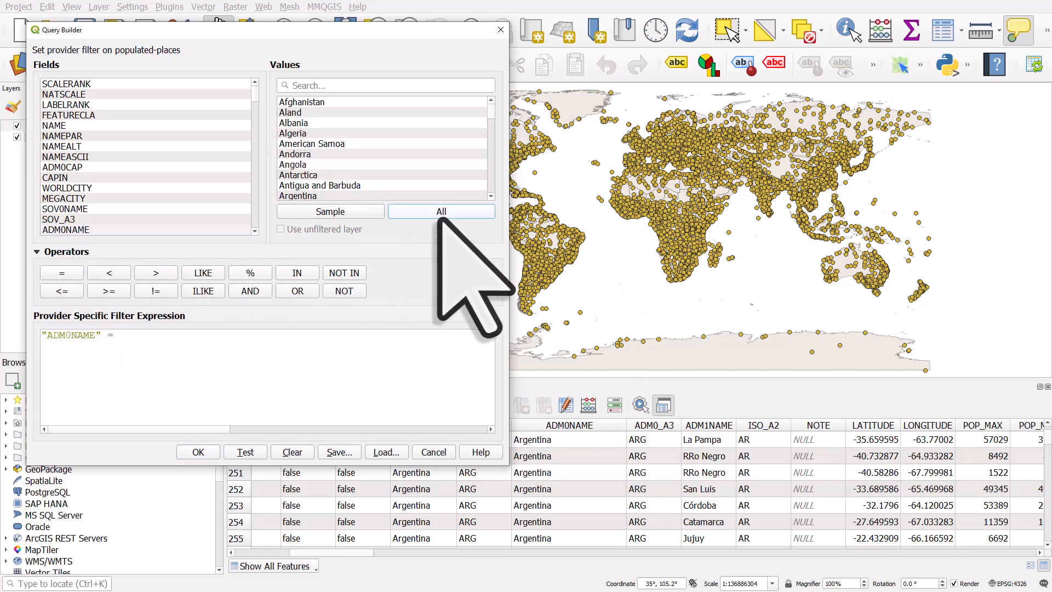
pyautogui.click(85, 230)
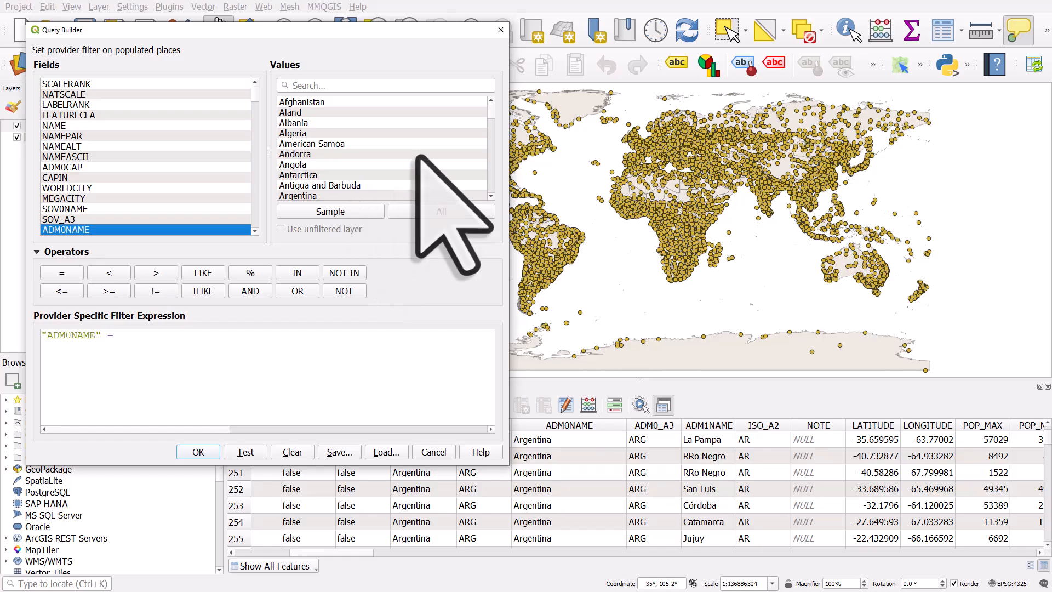
pyautogui.scroll(-3, 418, 157)
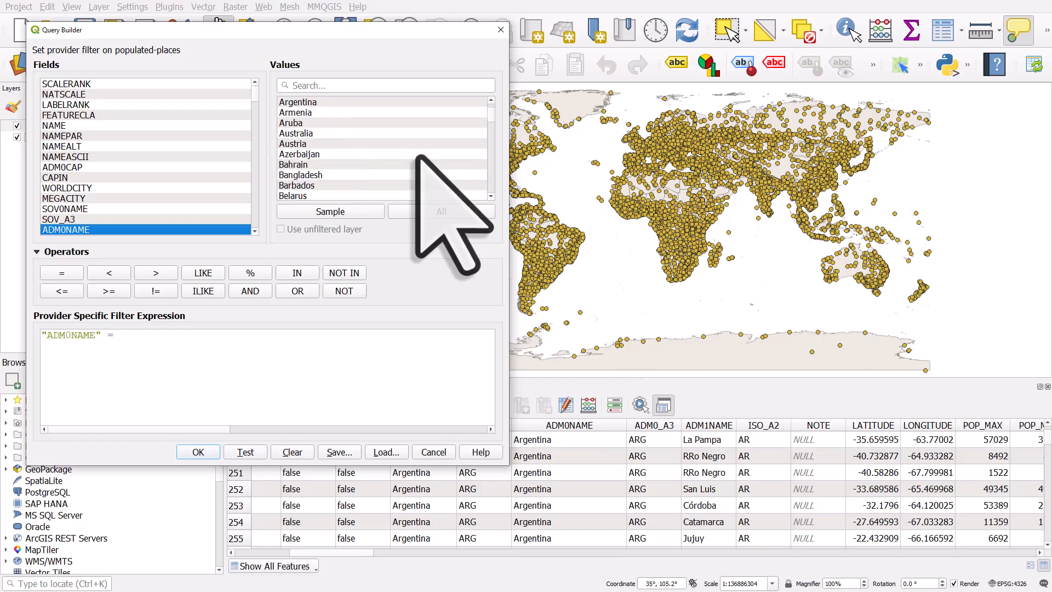
pyautogui.scroll(-1, 418, 156)
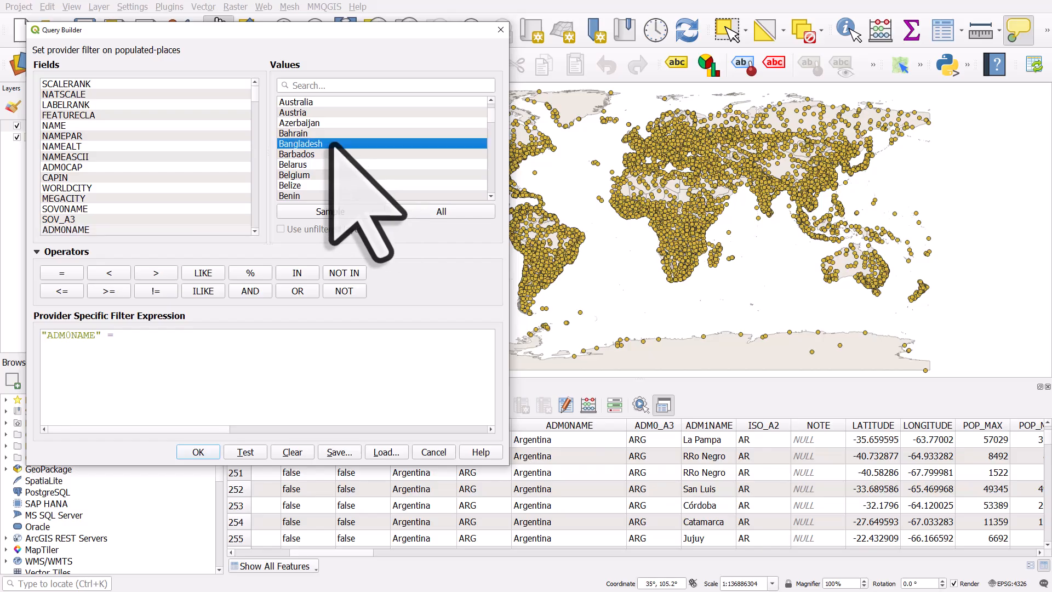
pyautogui.doubleClick(334, 144)
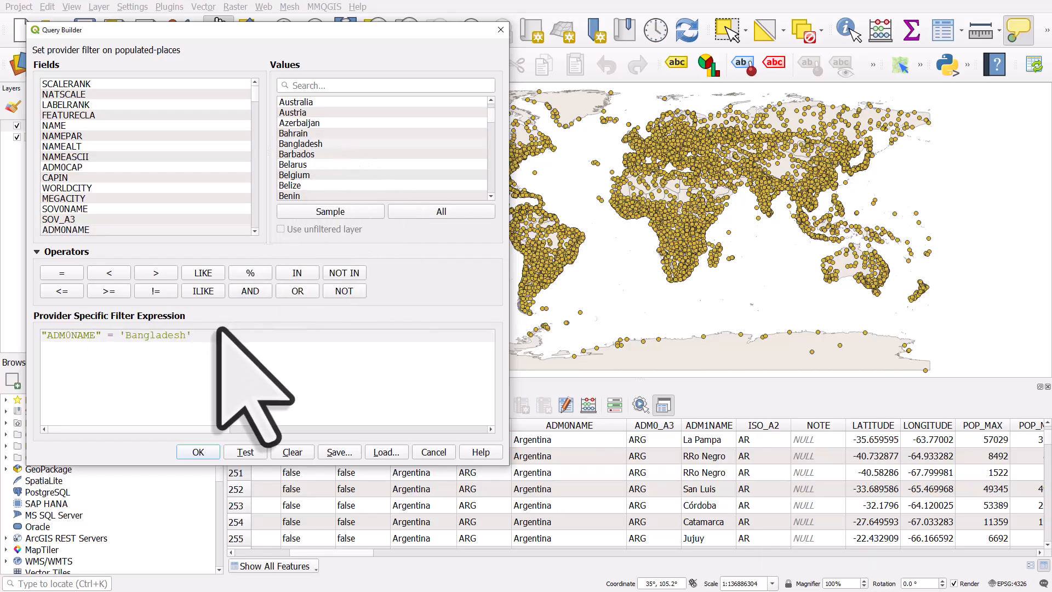
pyautogui.click(329, 144)
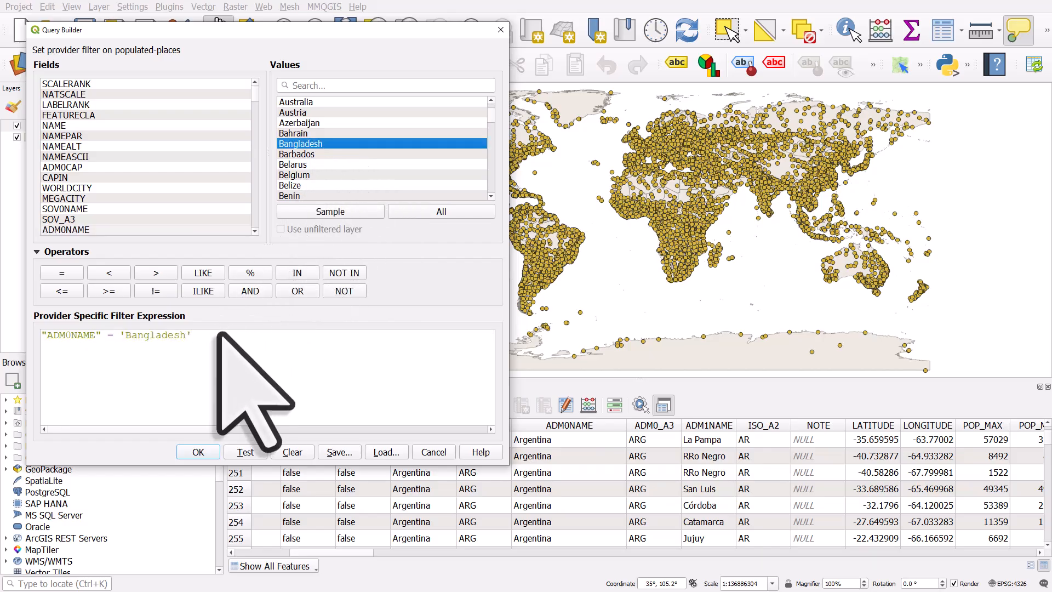
pyautogui.click(217, 337)
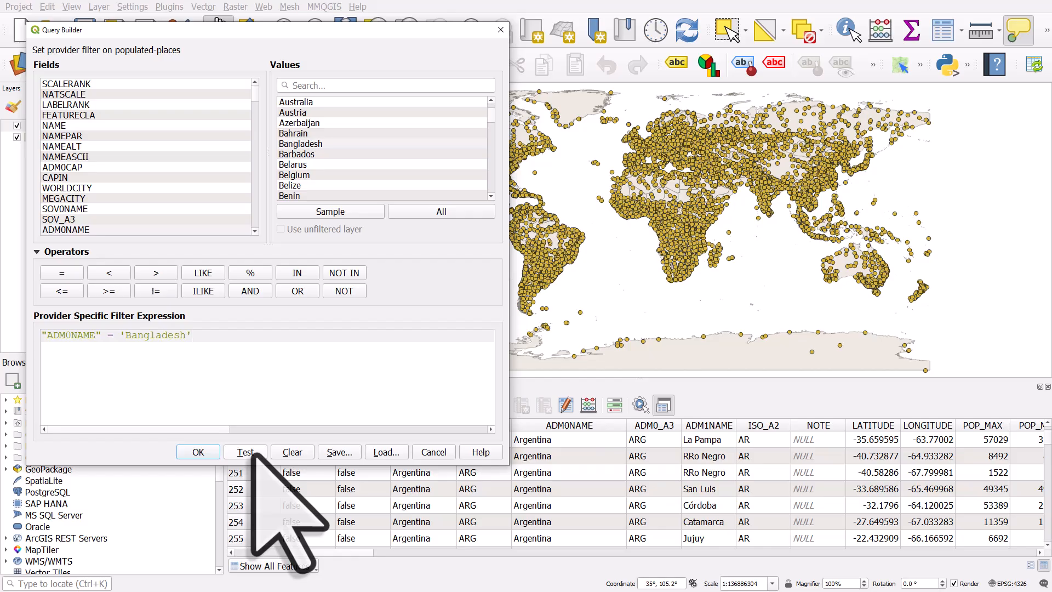
# Step: Test the filter expression and apply it to the layer
pyautogui.click(246, 453)
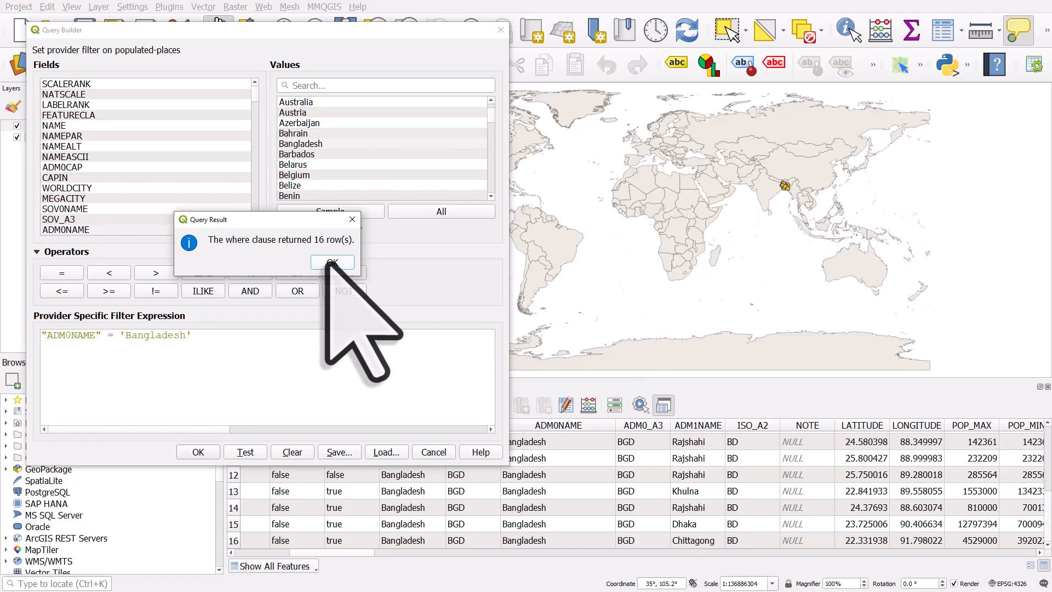
pyautogui.click(332, 263)
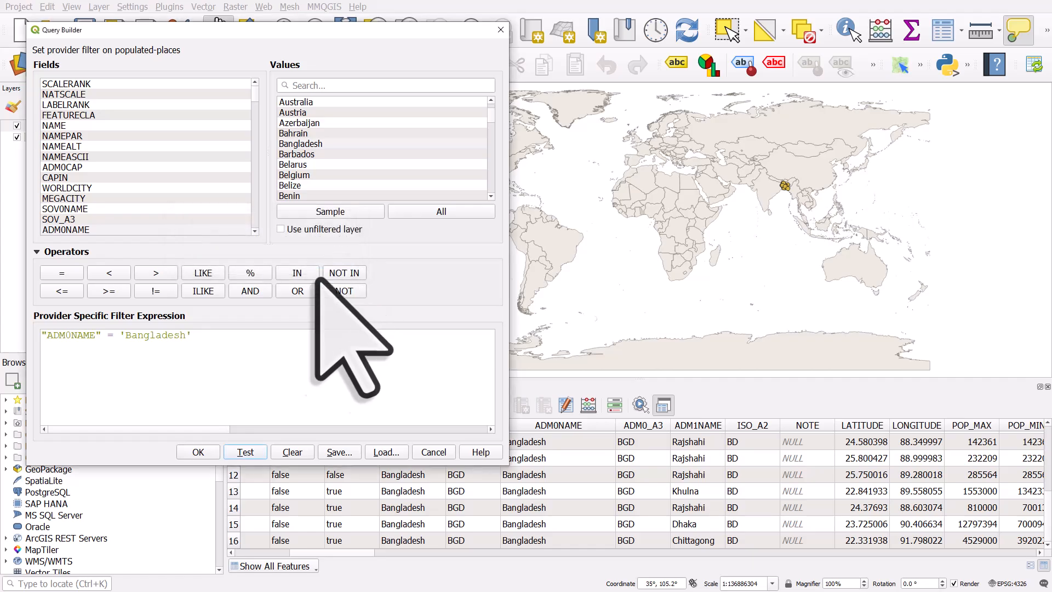
pyautogui.click(204, 451)
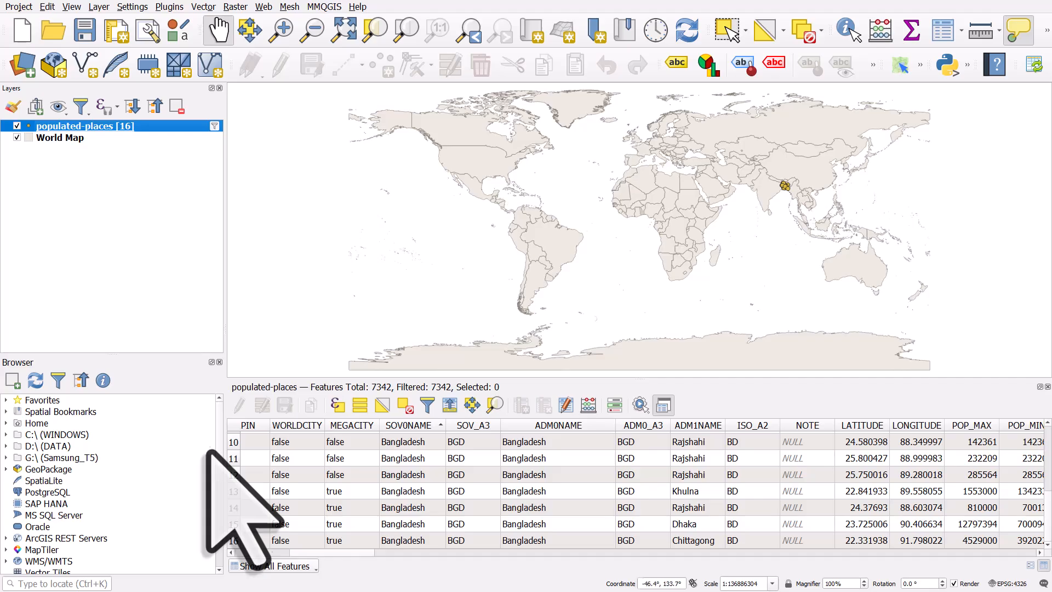
# Step: Zoom to the filtered populated-places layer and show its labels
pyautogui.click(404, 38)
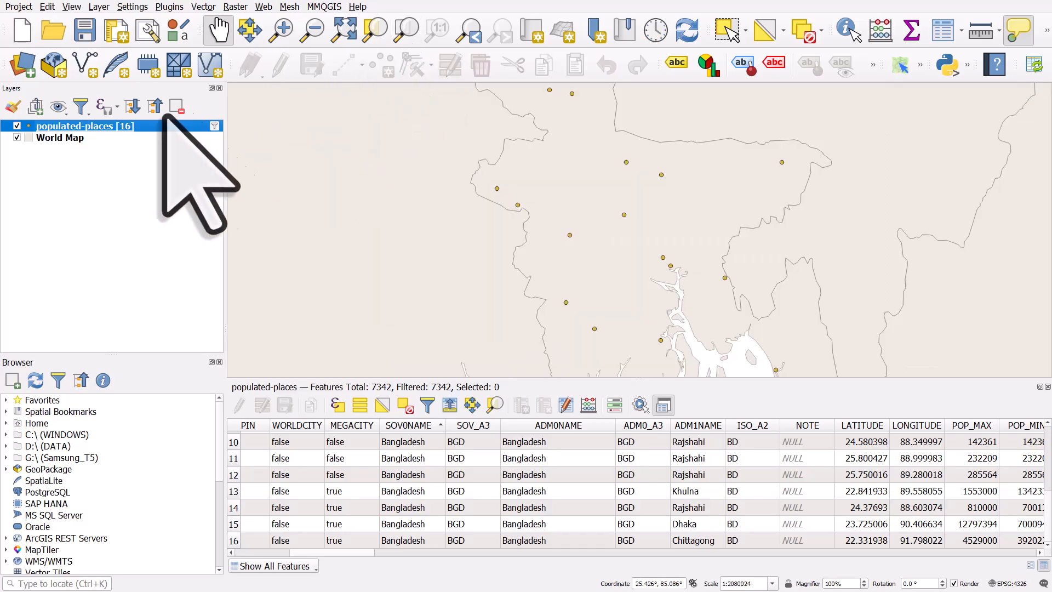
pyautogui.rightClick(125, 126)
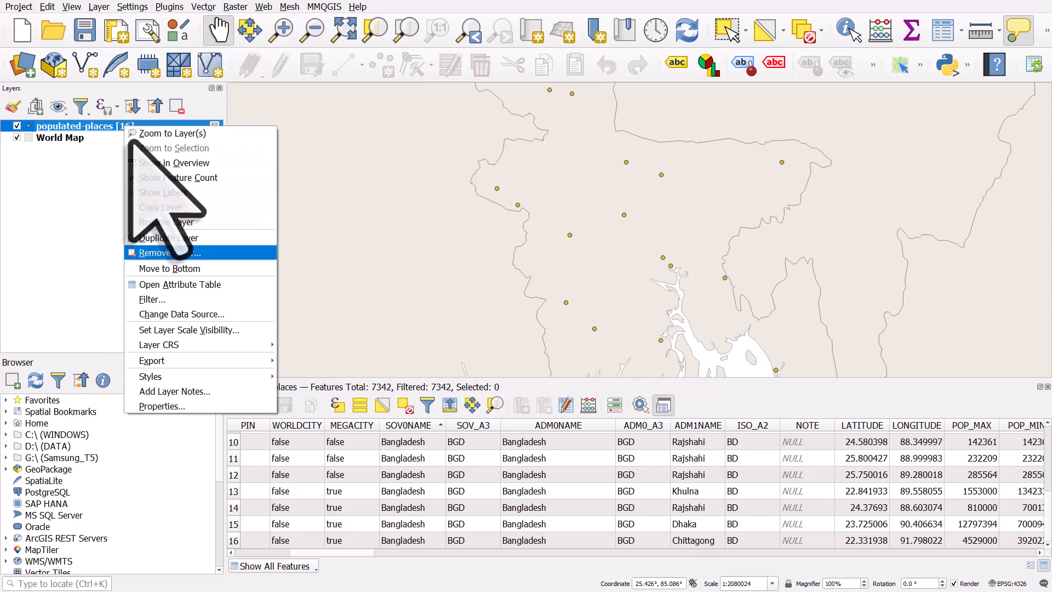
pyautogui.click(162, 192)
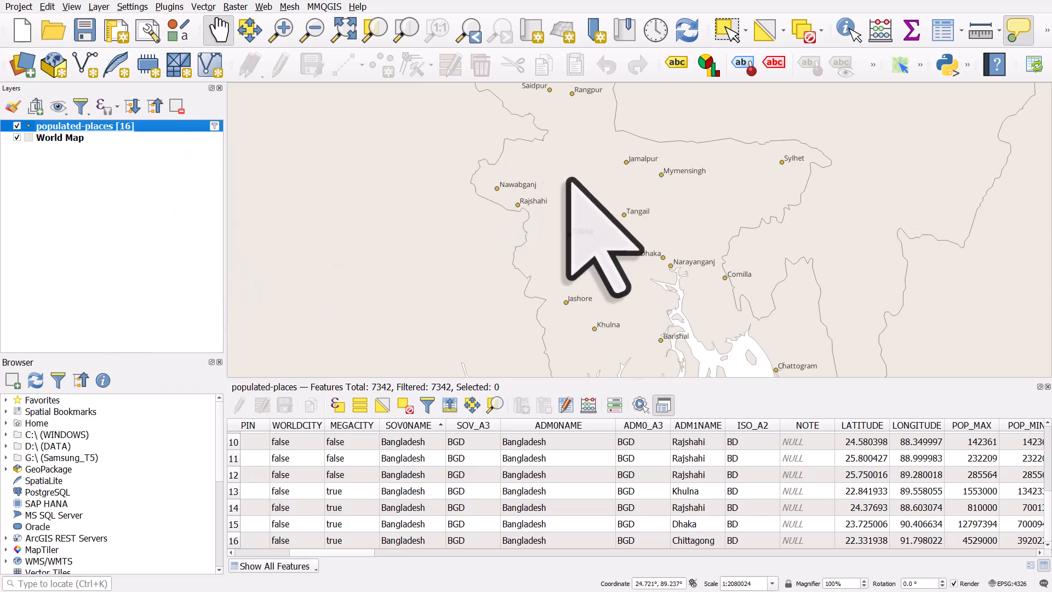
pyautogui.scroll(-1, 569, 181)
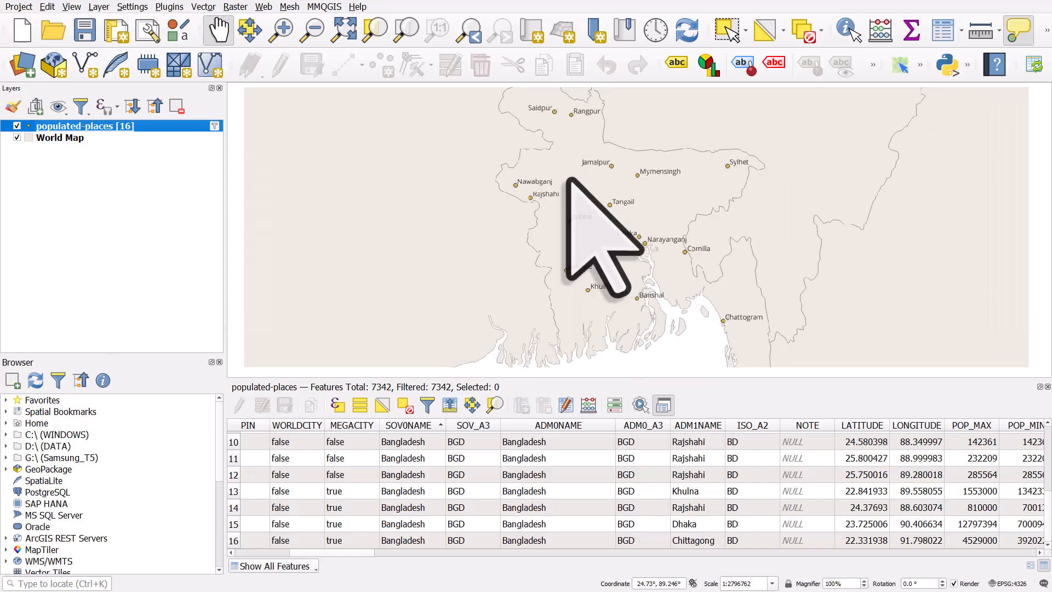
pyautogui.scroll(-1, 569, 181)
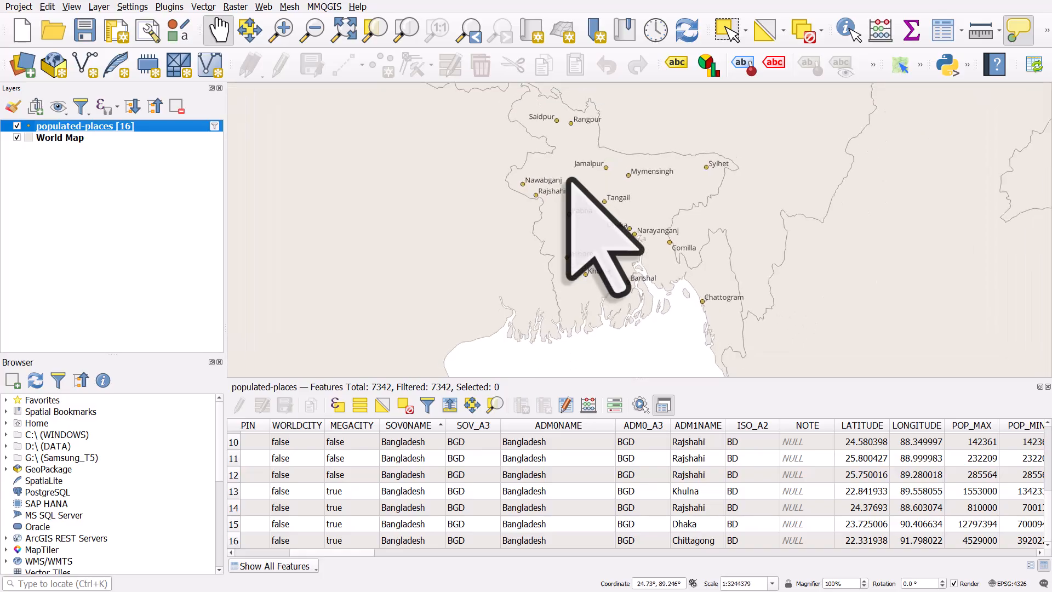
# Step: Open the populated-places label settings and turn on scale-dependent visibility in the Rendering options
pyautogui.doubleClick(123, 127)
pyautogui.click(183, 154)
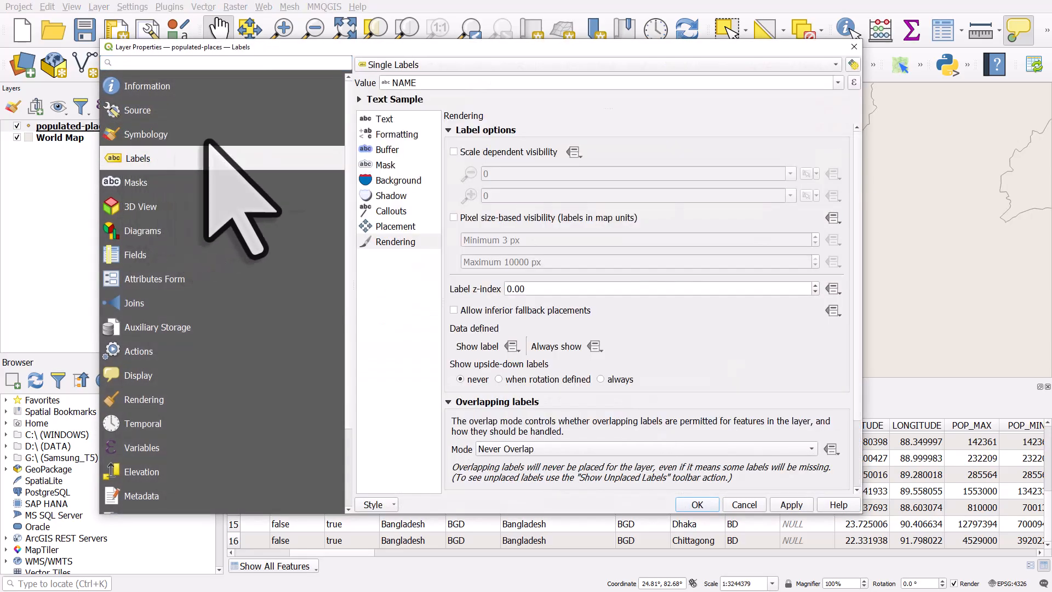
pyautogui.moveTo(458, 47); pyautogui.dragTo(392, 26)
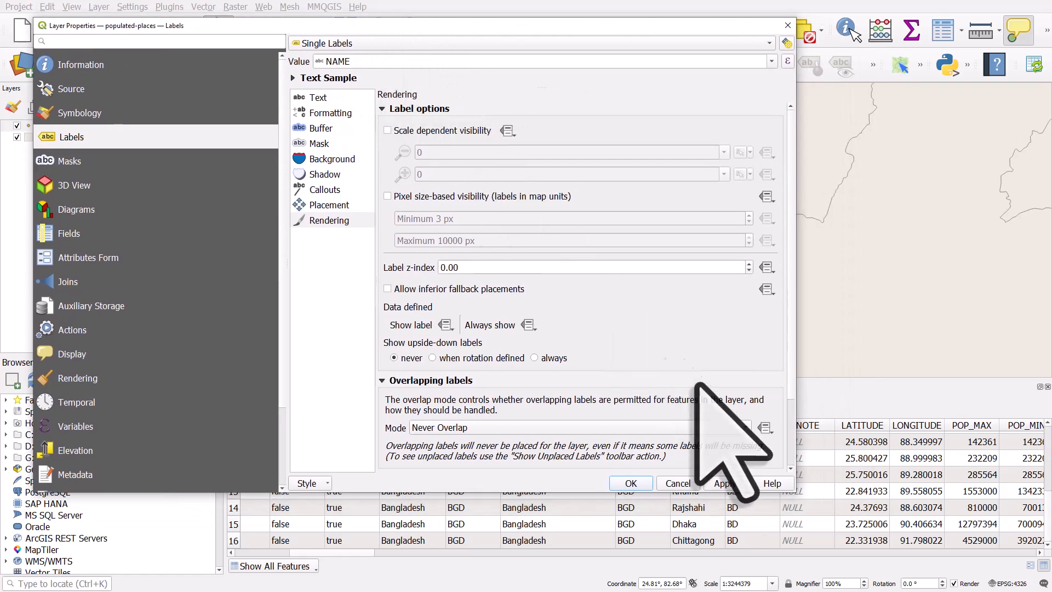
pyautogui.moveTo(794, 491); pyautogui.dragTo(562, 344)
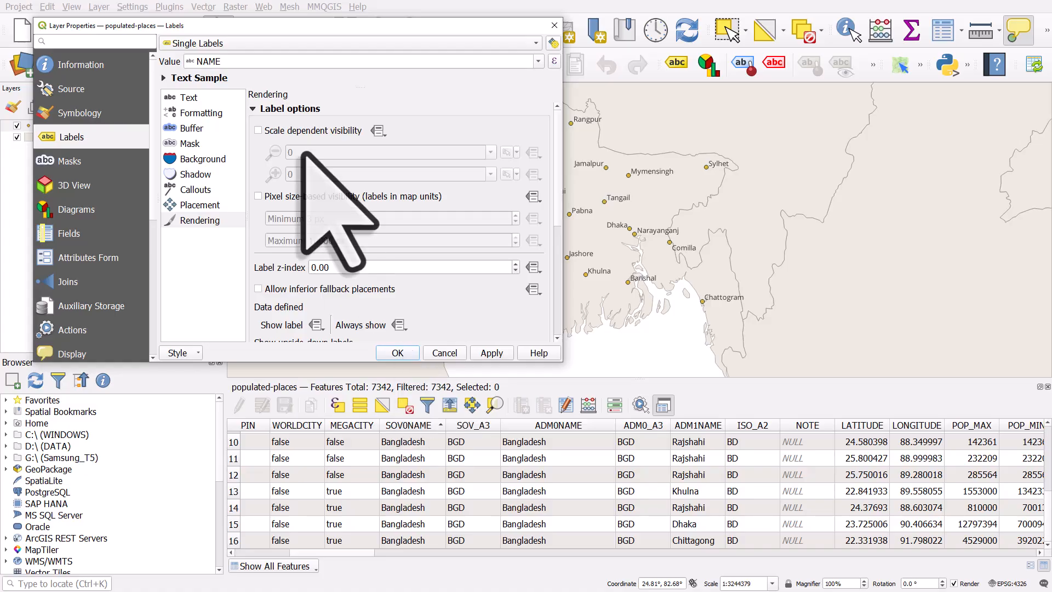
pyautogui.click(195, 220)
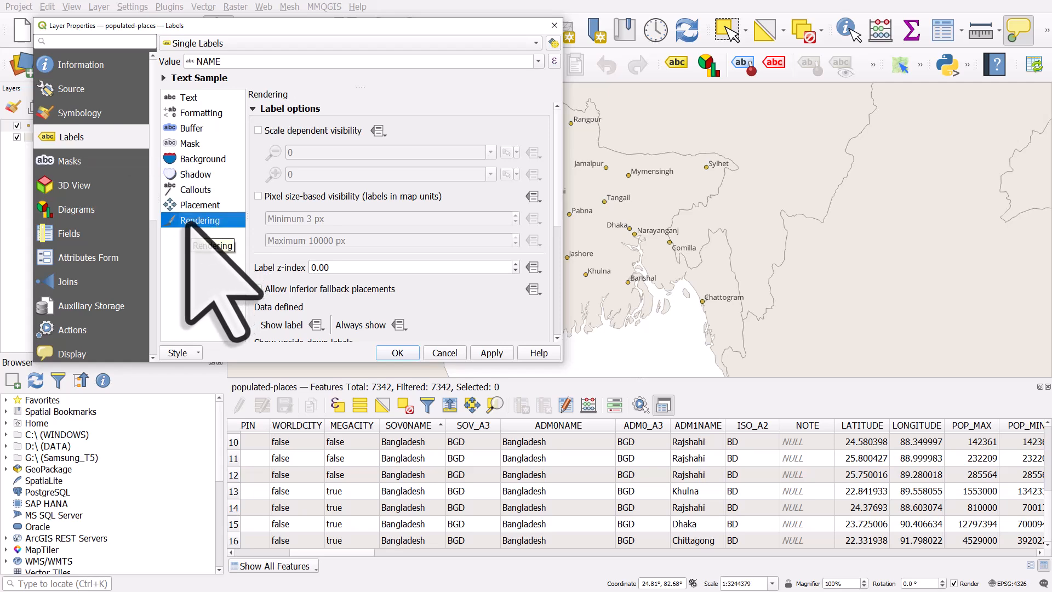
pyautogui.click(258, 131)
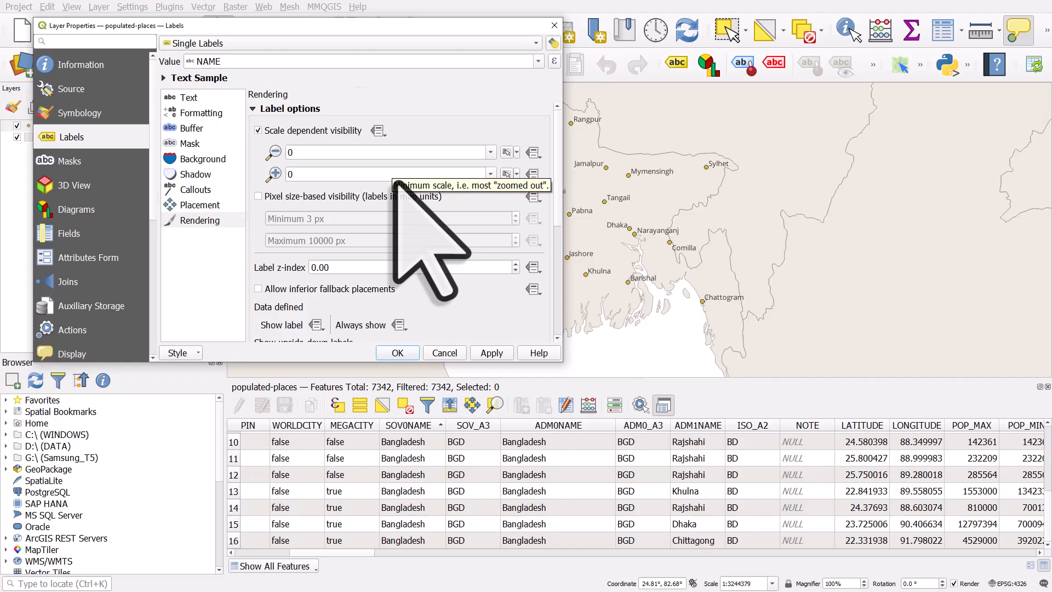
# Step: Set the labels' minimum scale to 1:1000000 and apply
pyautogui.click(490, 153)
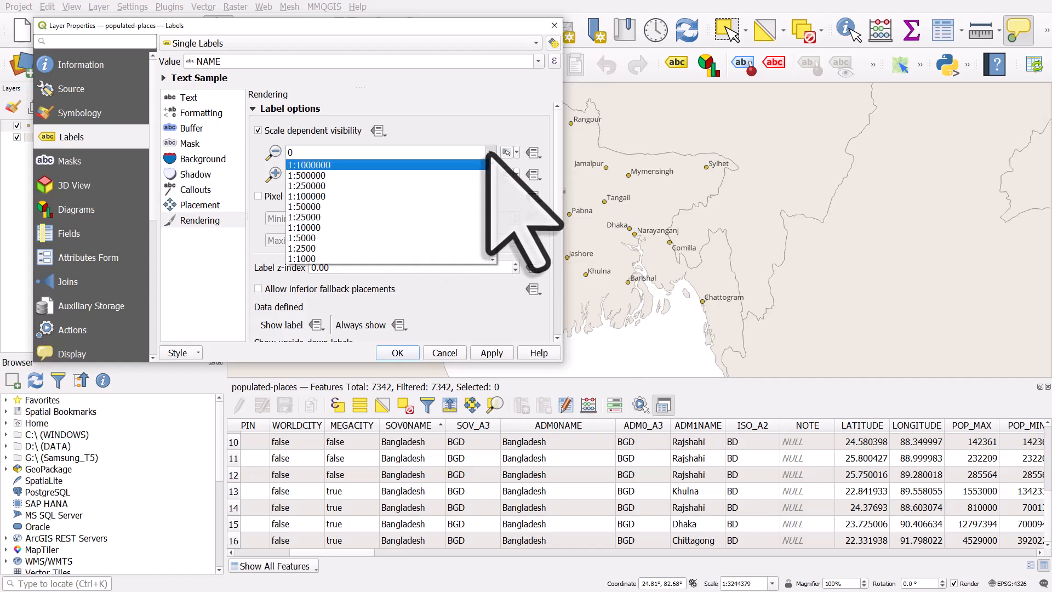
pyautogui.click(420, 165)
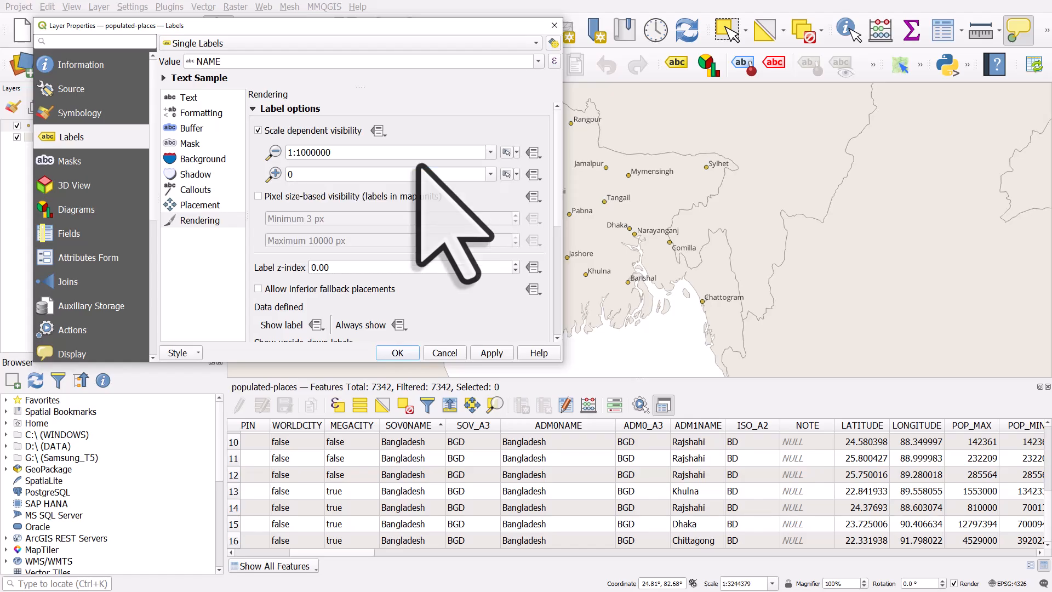
pyautogui.click(492, 352)
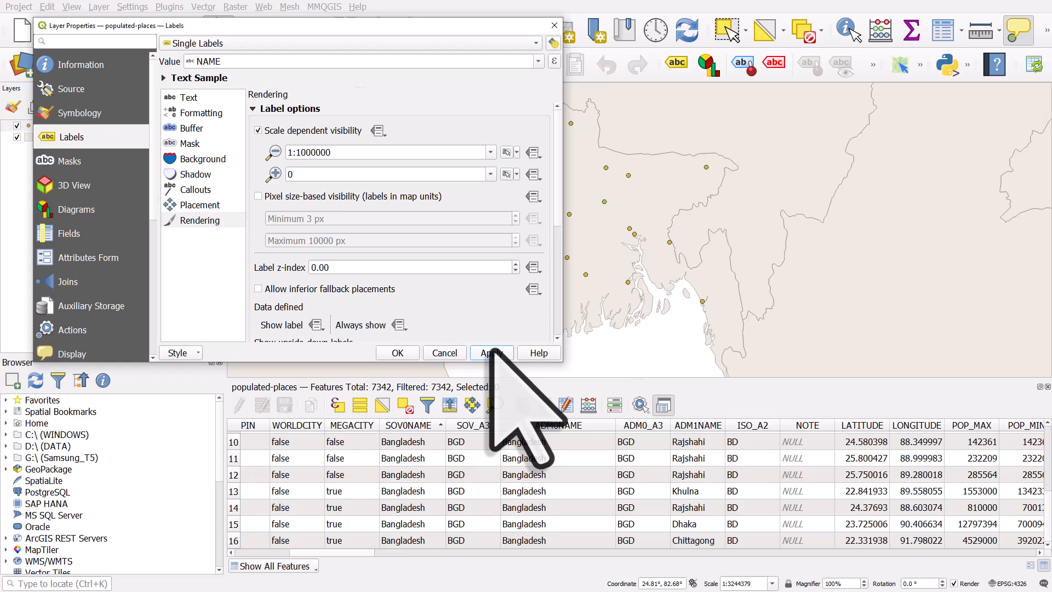
# Step: Change the labels' minimum scale to 1:5000000, apply and close the layer properties
pyautogui.click(302, 152)
pyautogui.moveTo(301, 153); pyautogui.dragTo(299, 153)
pyautogui.write('5')
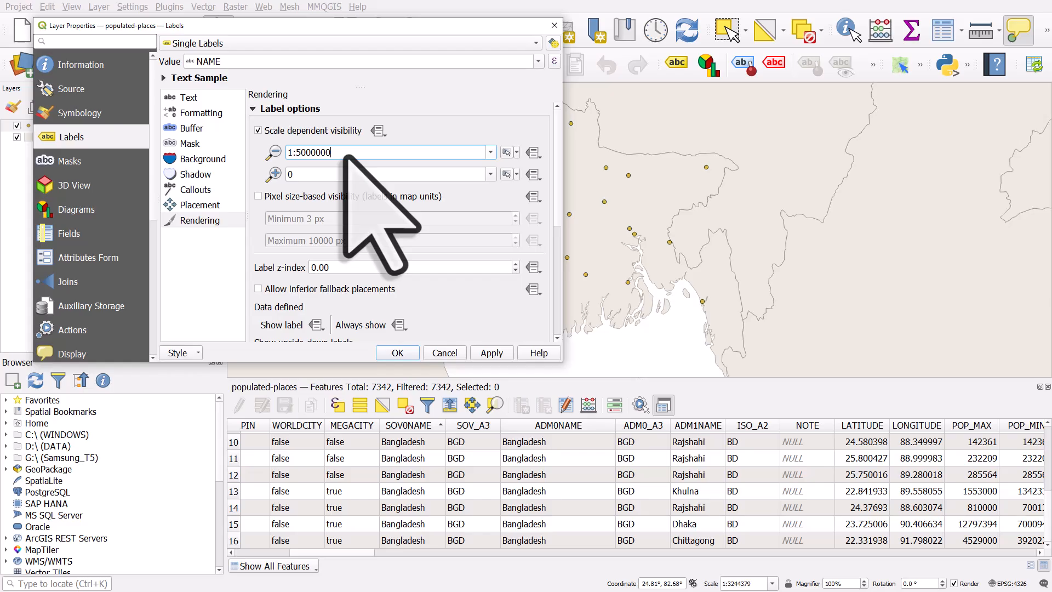
pyautogui.click(479, 353)
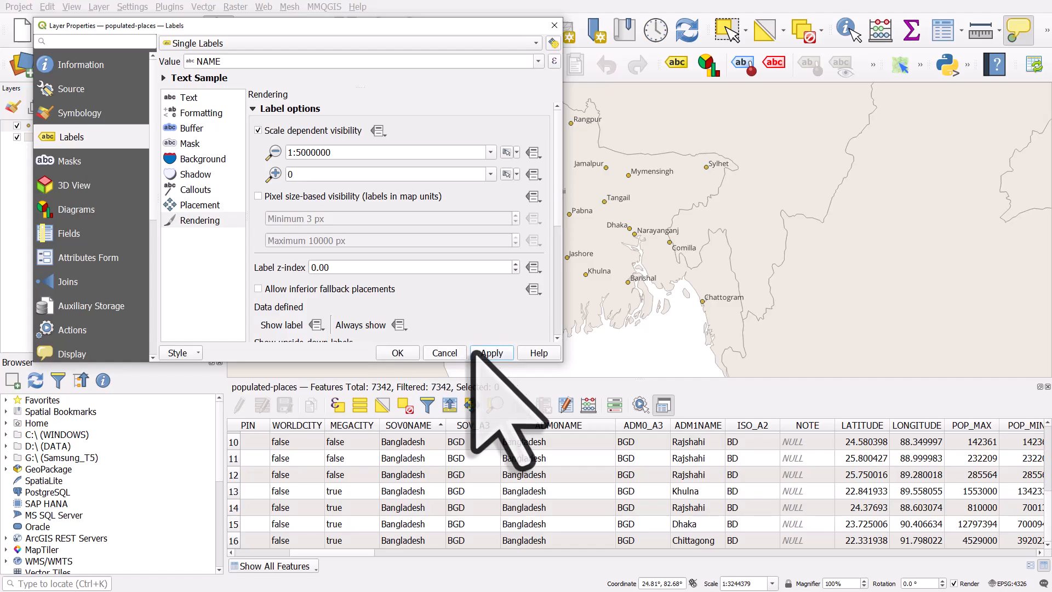
pyautogui.click(410, 354)
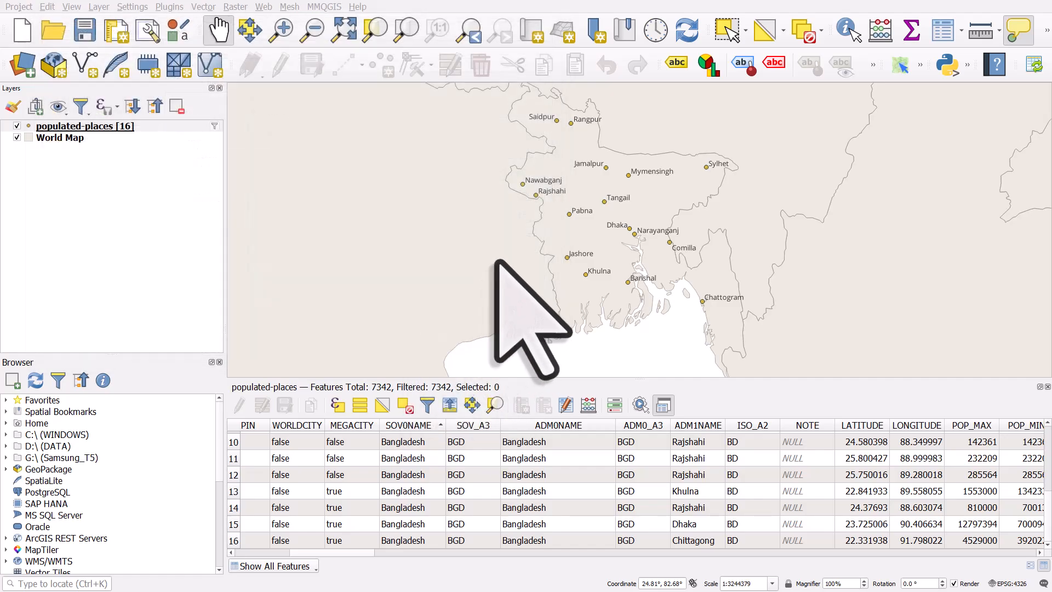
# Step: Zoom the map out and back in to check when the place labels appear
pyautogui.scroll(-1, 510, 274)
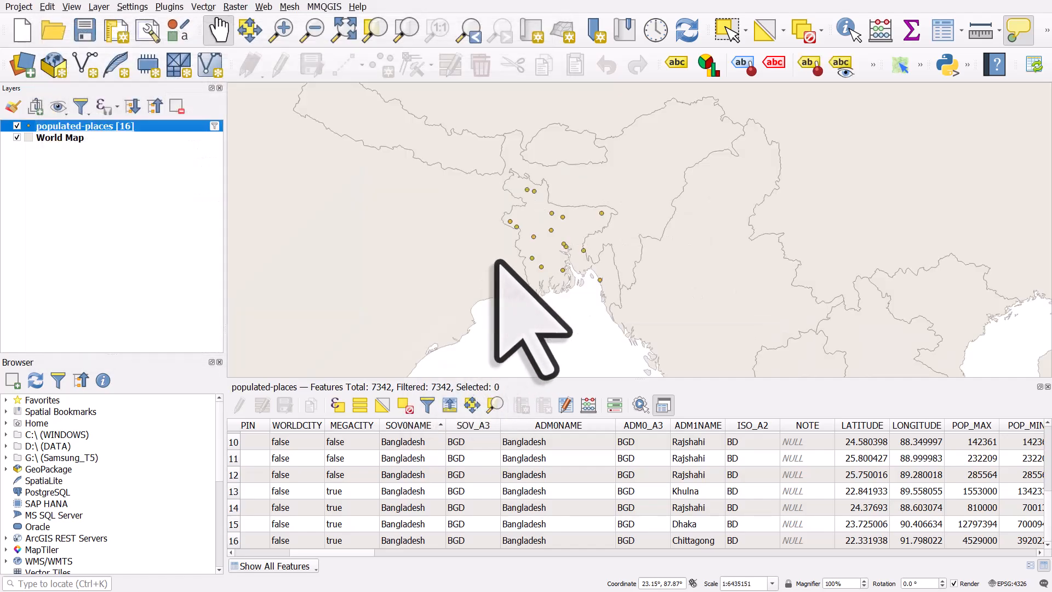
pyautogui.scroll(1, 497, 261)
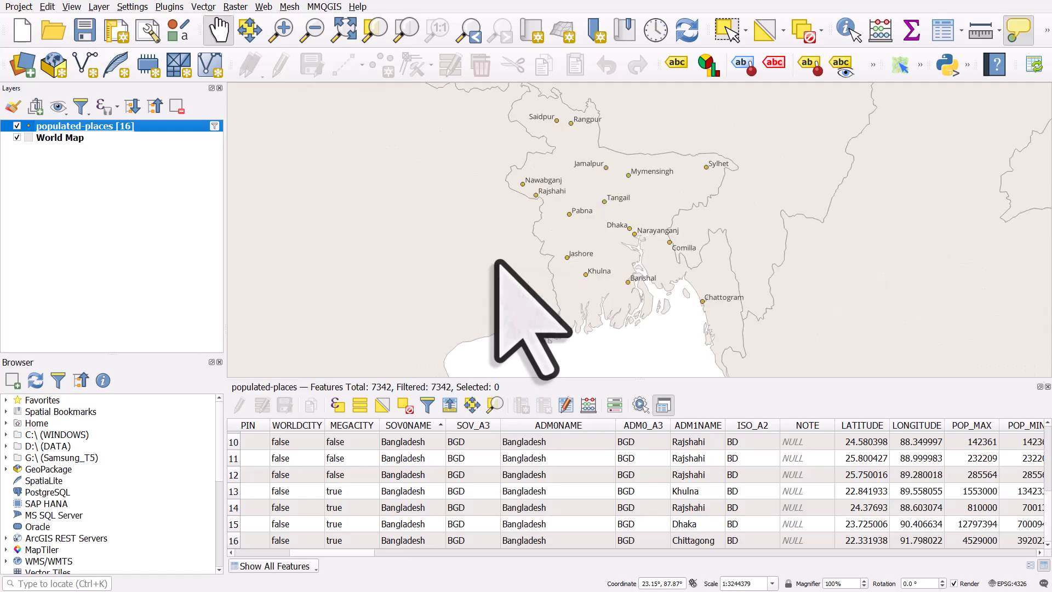
pyautogui.scroll(-1, 497, 261)
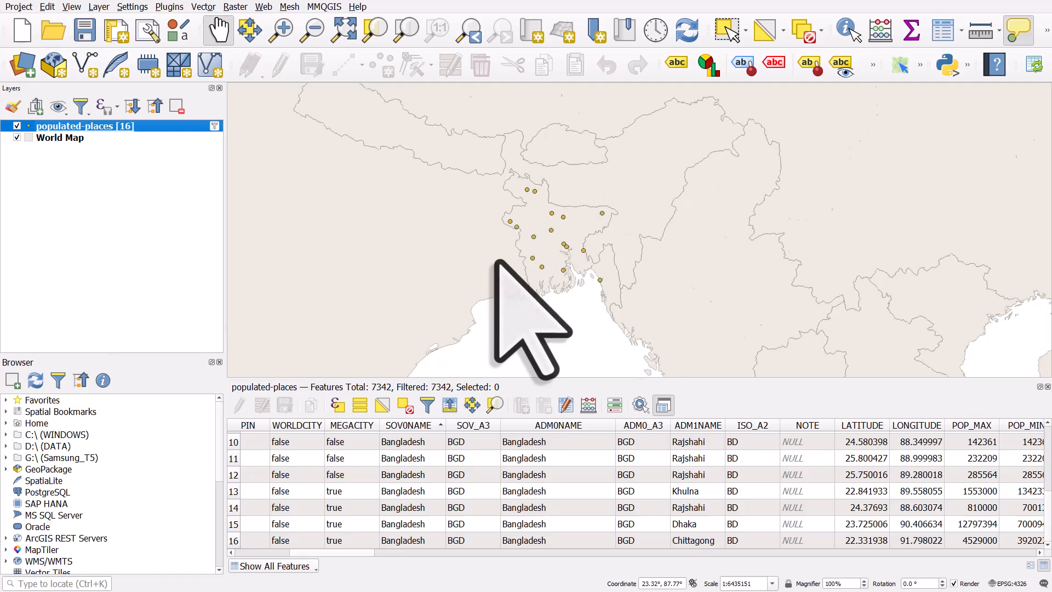
pyautogui.scroll(1, 496, 261)
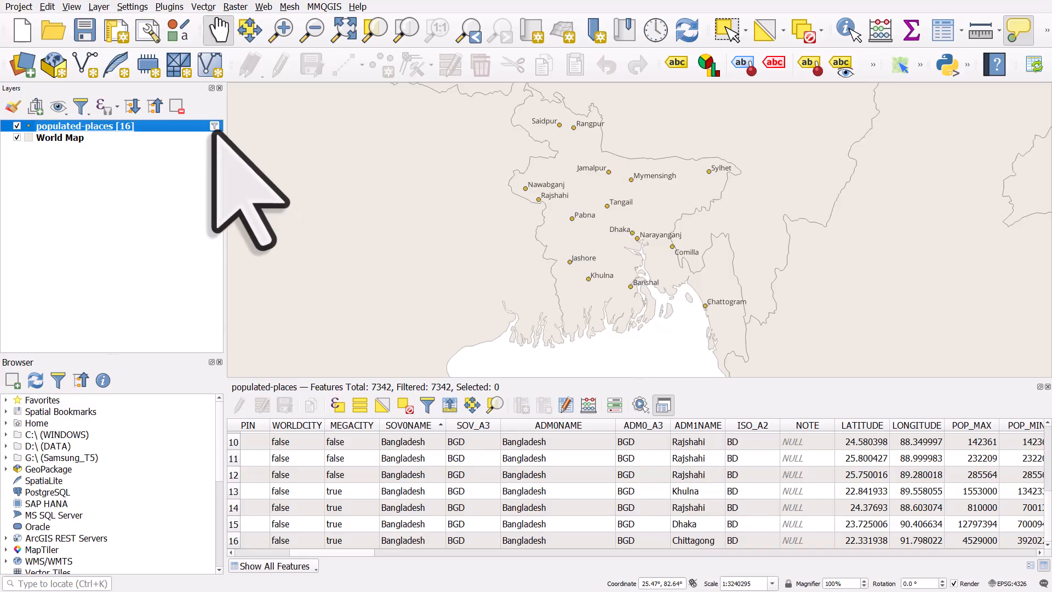
# Step: Reopen the layer filter and turn the expression into "ADM0NAME" IN ('Bangladesh', using the IN operator
pyautogui.click(214, 126)
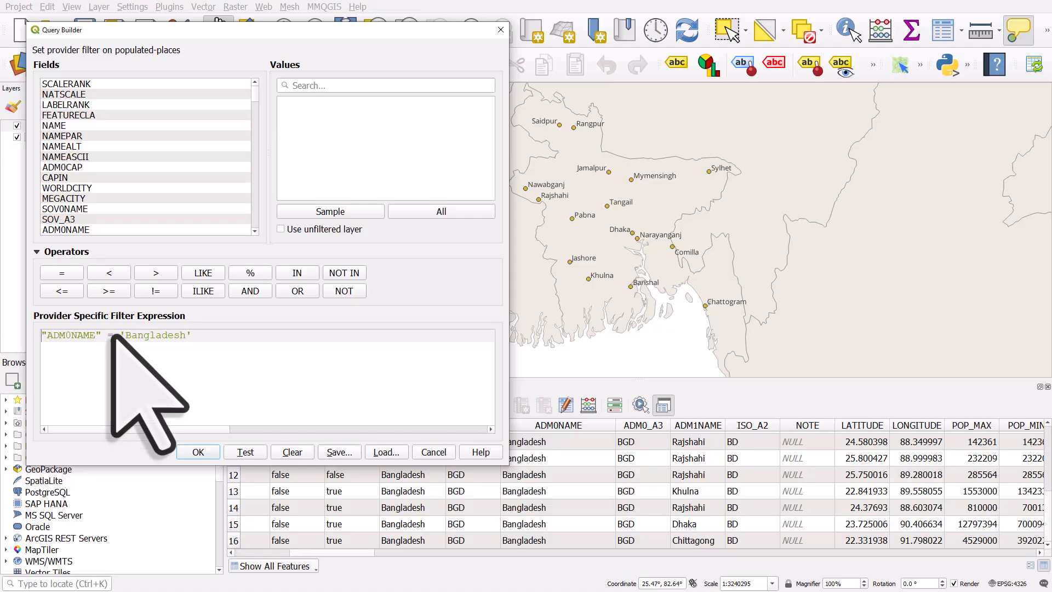
pyautogui.moveTo(409, 34); pyautogui.dragTo(404, 39)
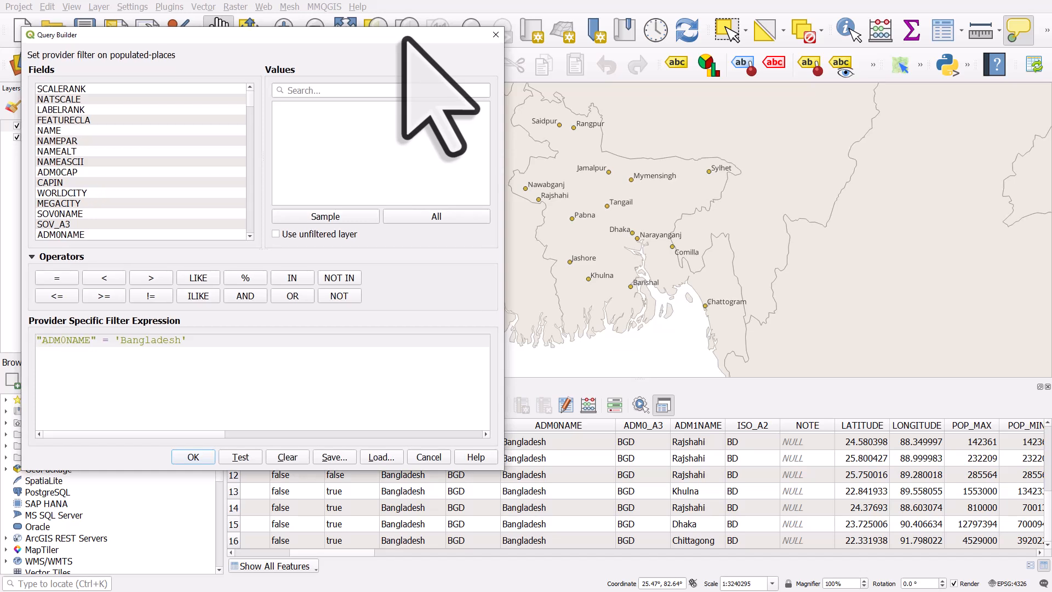
pyautogui.doubleClick(105, 341)
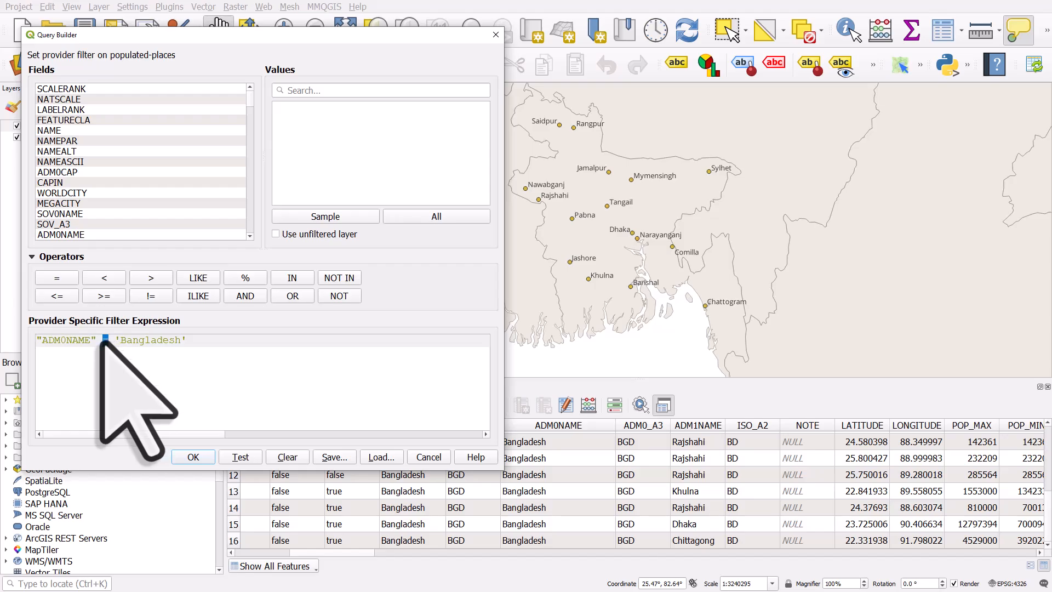
pyautogui.click(299, 282)
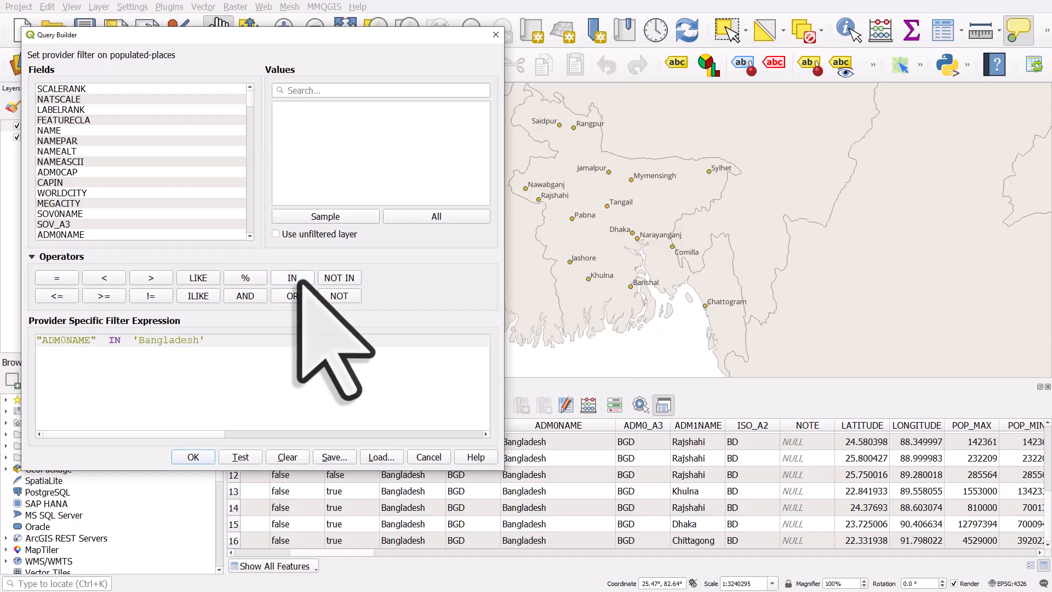
pyautogui.write('(')
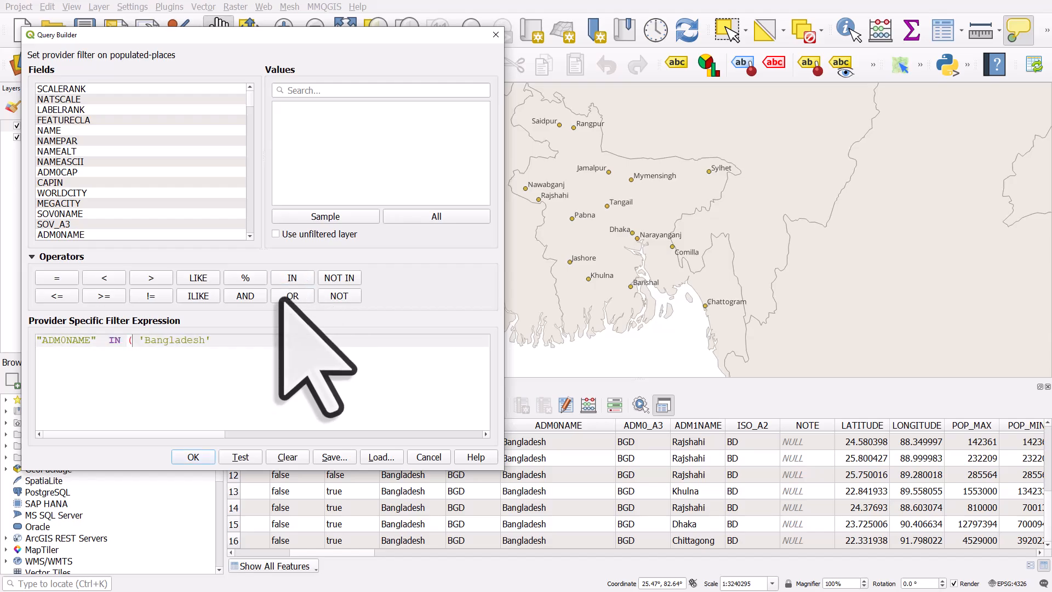
pyautogui.click(232, 347)
pyautogui.write(',')
# Step: Add 'India' from the unfiltered ADM0NAME value list and close the IN list with a parenthesis
pyautogui.click(100, 234)
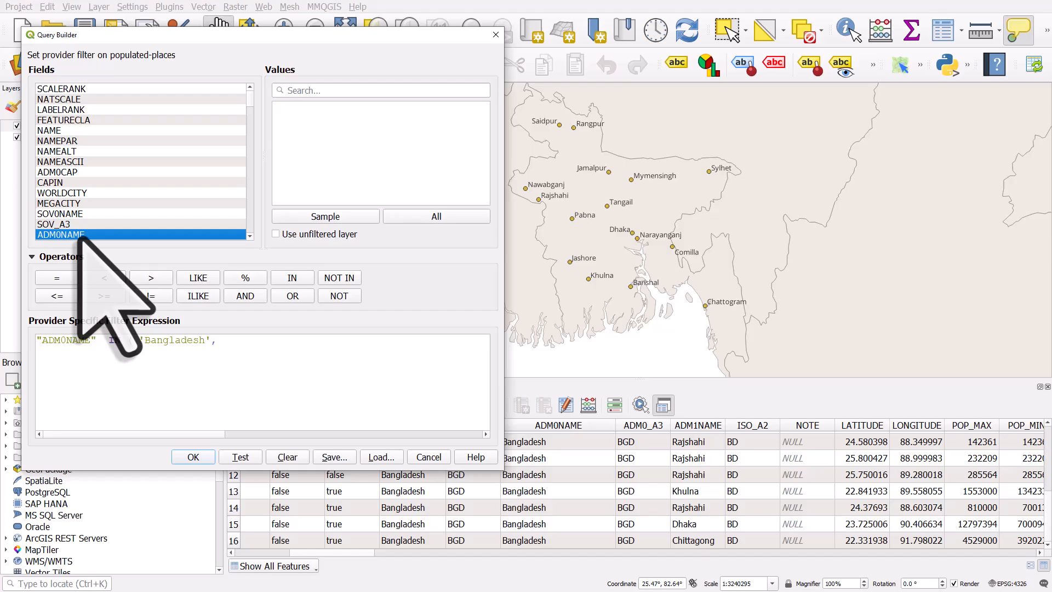
pyautogui.click(453, 215)
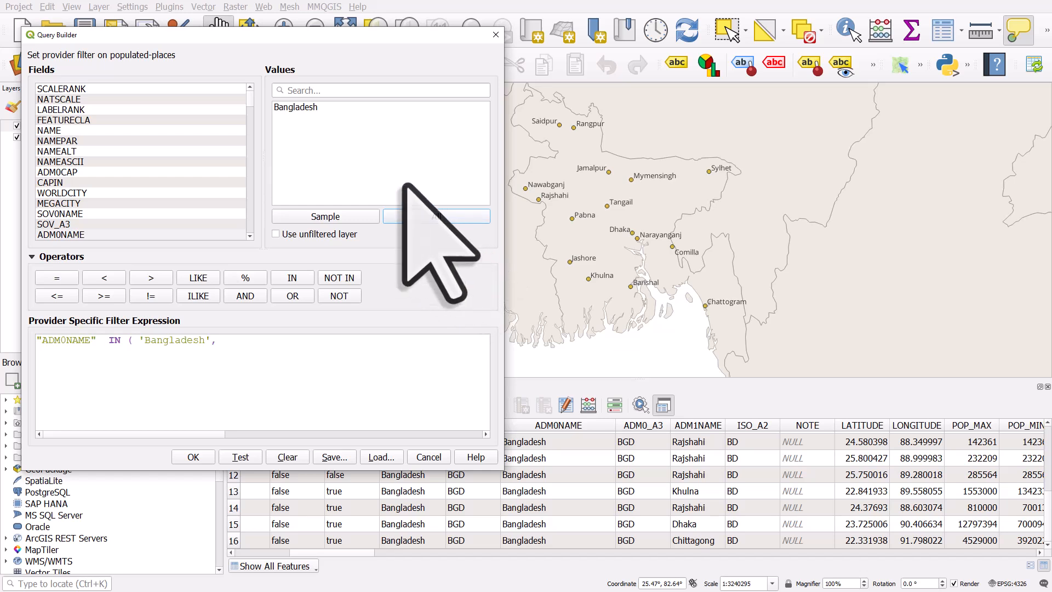
pyautogui.click(301, 110)
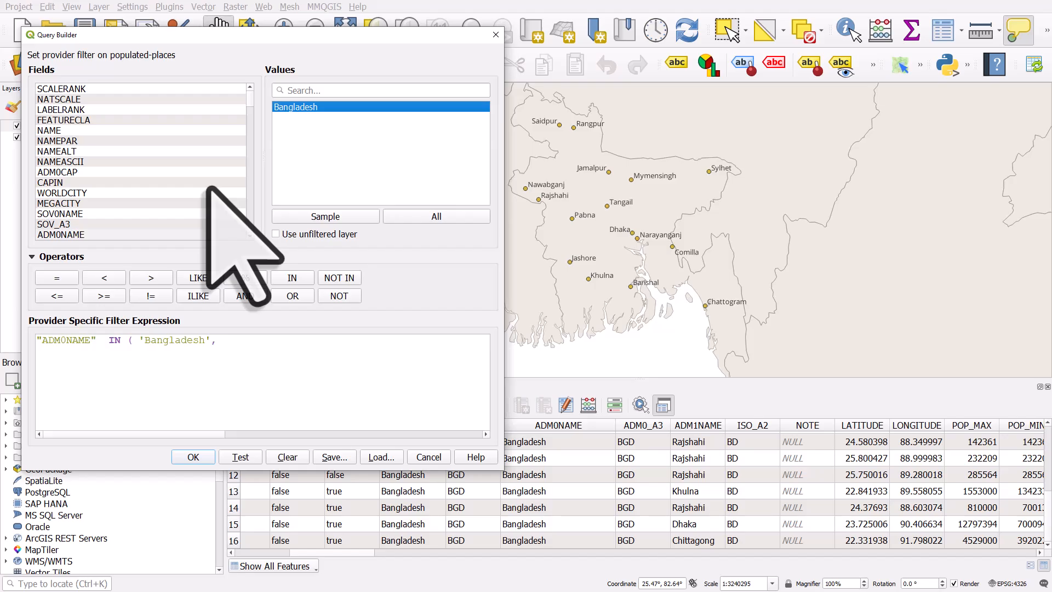
pyautogui.click(276, 234)
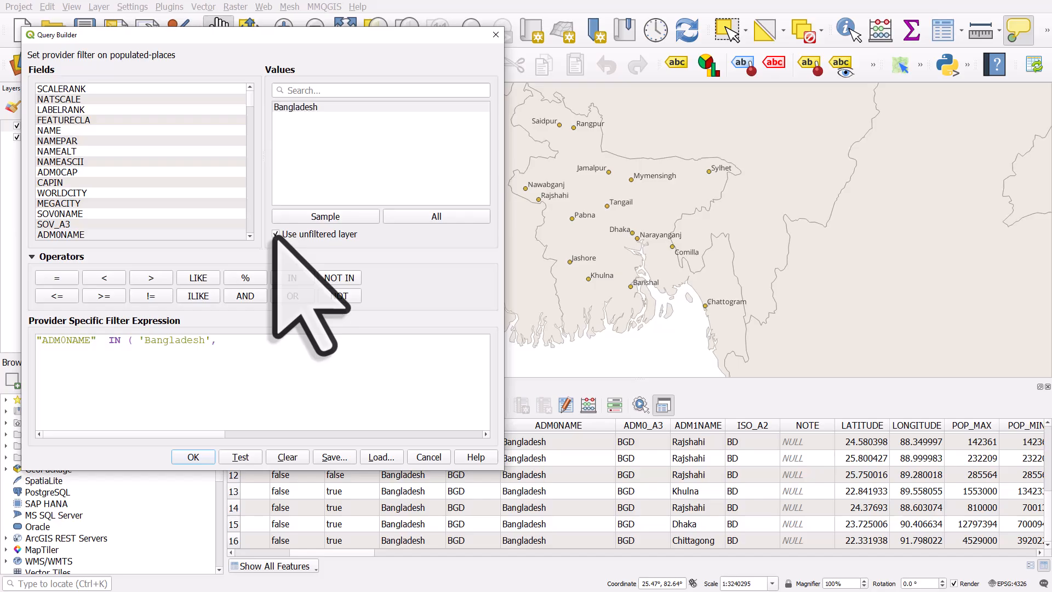
pyautogui.click(88, 234)
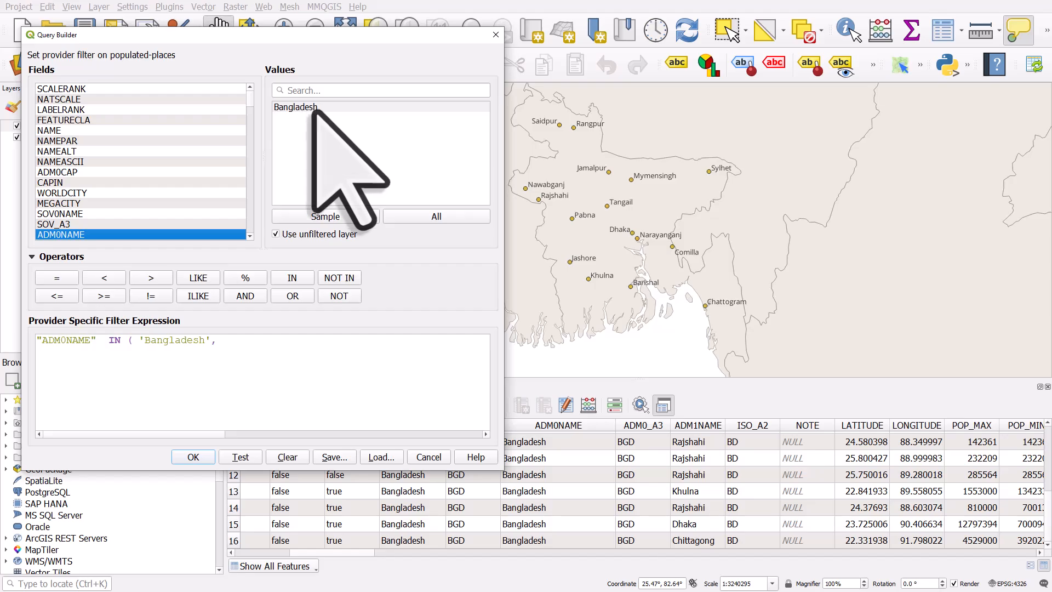
pyautogui.click(415, 219)
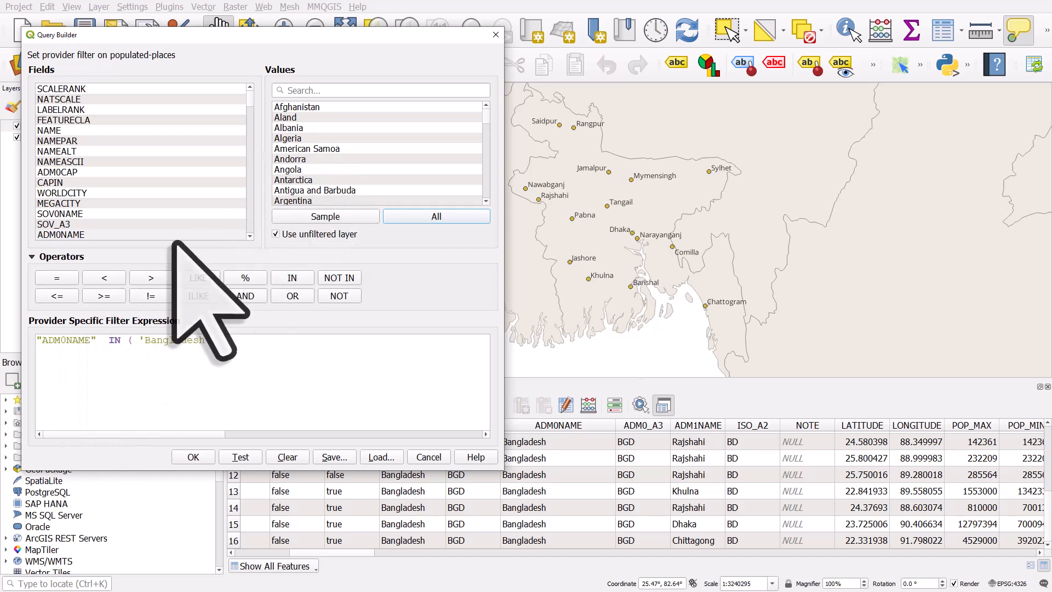
pyautogui.click(347, 90)
pyautogui.write('ind')
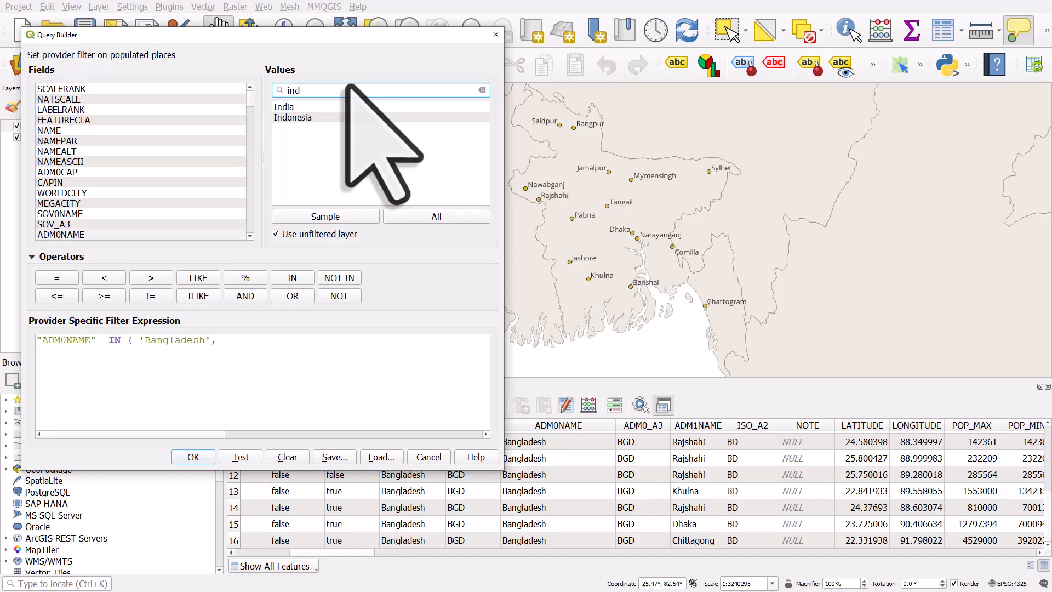
pyautogui.click(311, 106)
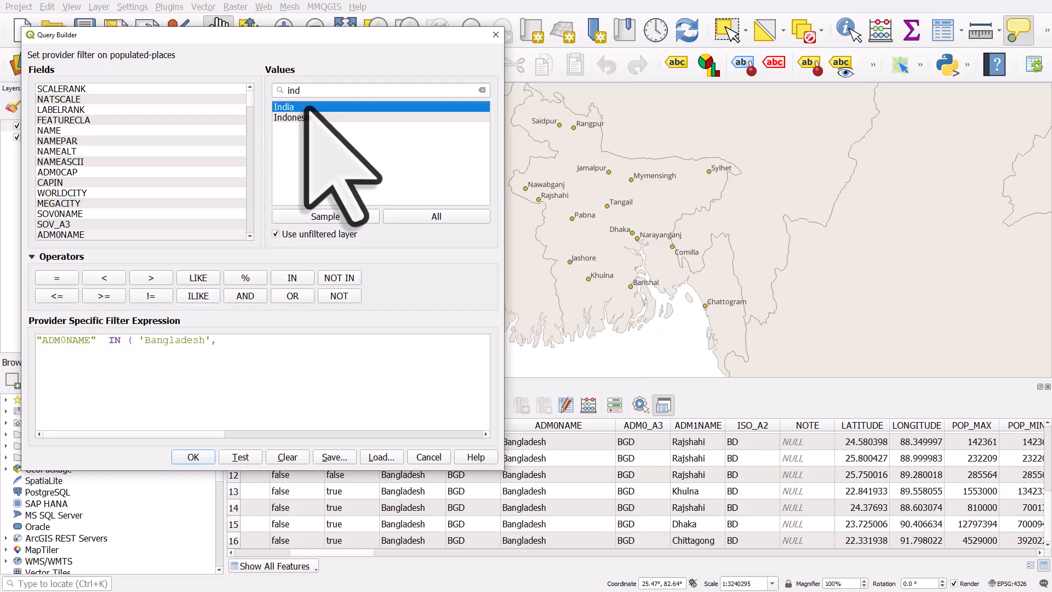
pyautogui.doubleClick(301, 107)
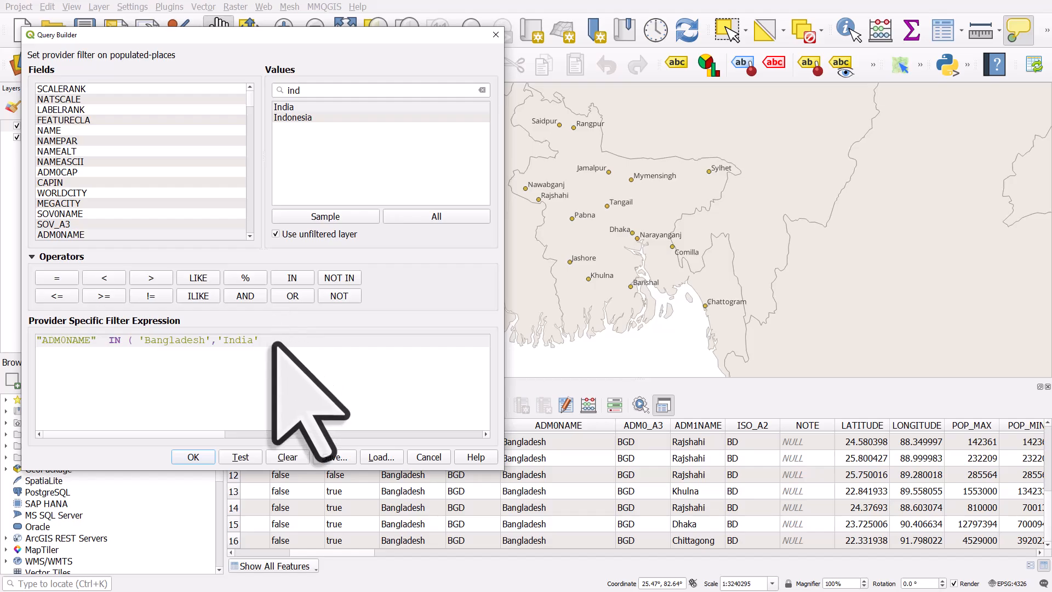
pyautogui.write(')')
# Step: Test the "ADM0NAME" IN ('Bangladesh','India') expression and apply it to the layer
pyautogui.click(255, 455)
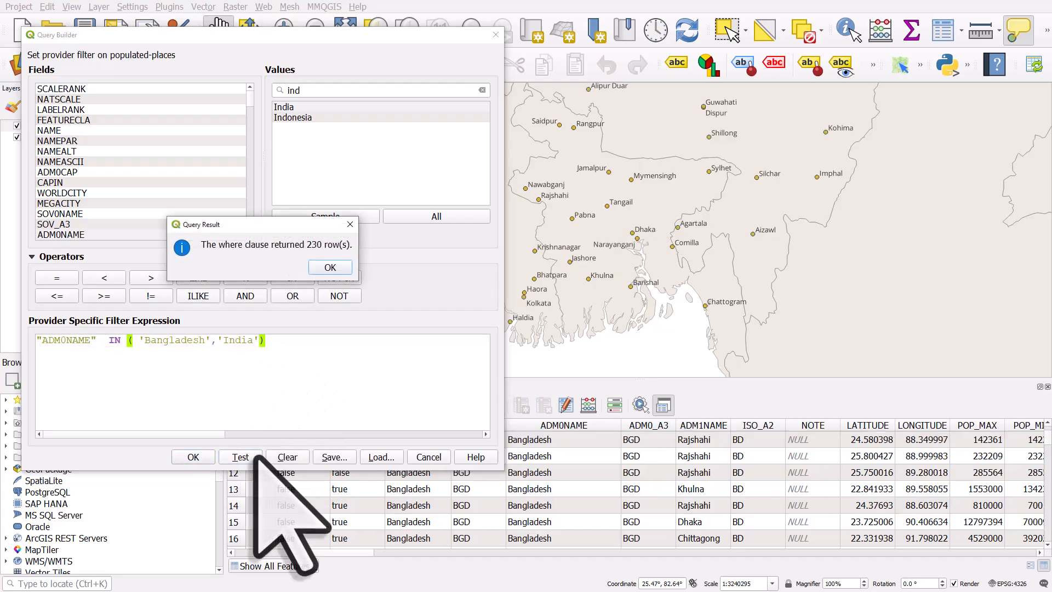
pyautogui.click(330, 267)
pyautogui.click(210, 456)
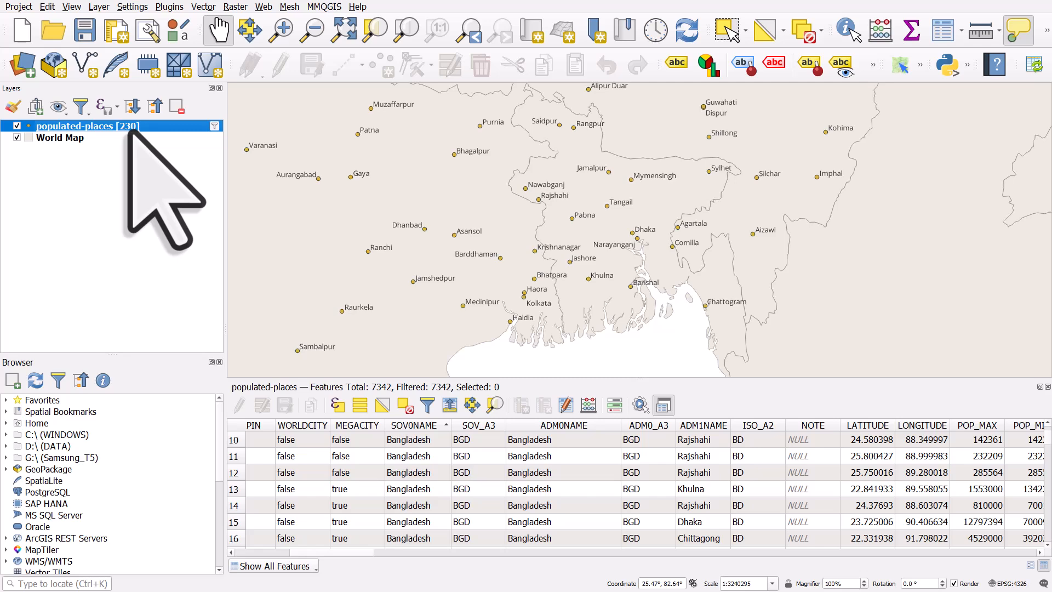
# Step: Pan and zoom across India to view the newly filtered places and their labels
pyautogui.scroll(-2, 422, 246)
pyautogui.moveTo(422, 247); pyautogui.dragTo(582, 203)
pyautogui.moveTo(456, 321); pyautogui.dragTo(531, 266)
pyautogui.moveTo(468, 265); pyautogui.dragTo(498, 213)
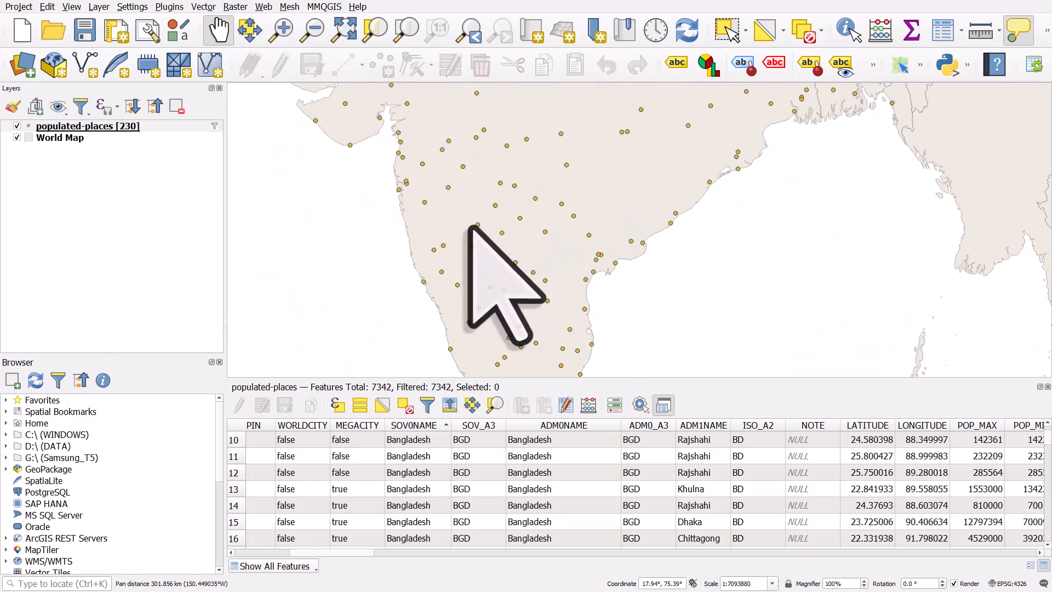
pyautogui.scroll(1, 472, 227)
pyautogui.scroll(-2, 470, 227)
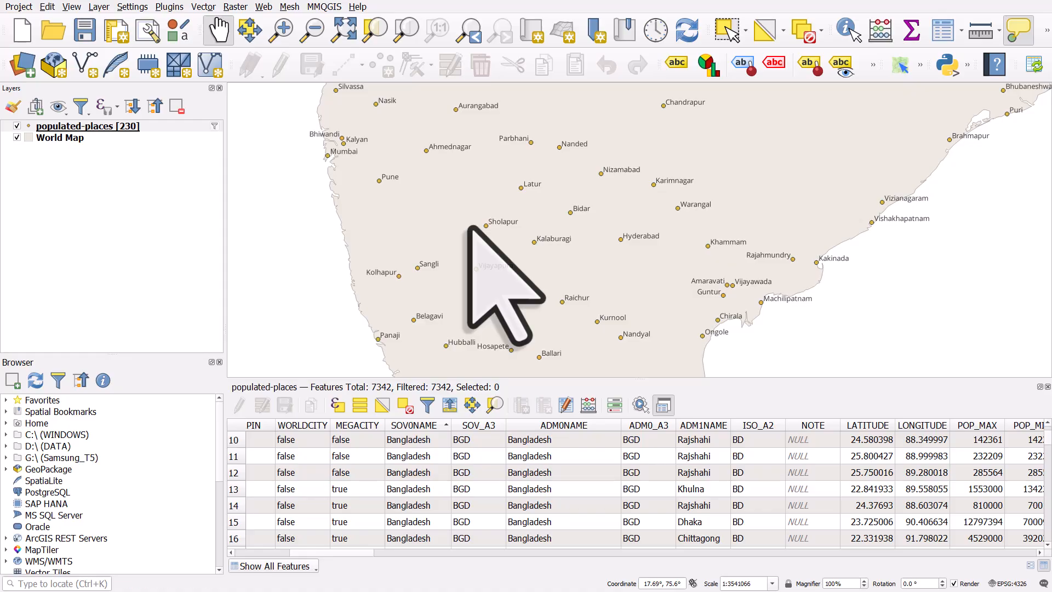
# Step: Extend the layer filter to "ADM0NAME" IN ('Bangladesh','India','Australia'), test it, and apply it to the layer
pyautogui.click(215, 126)
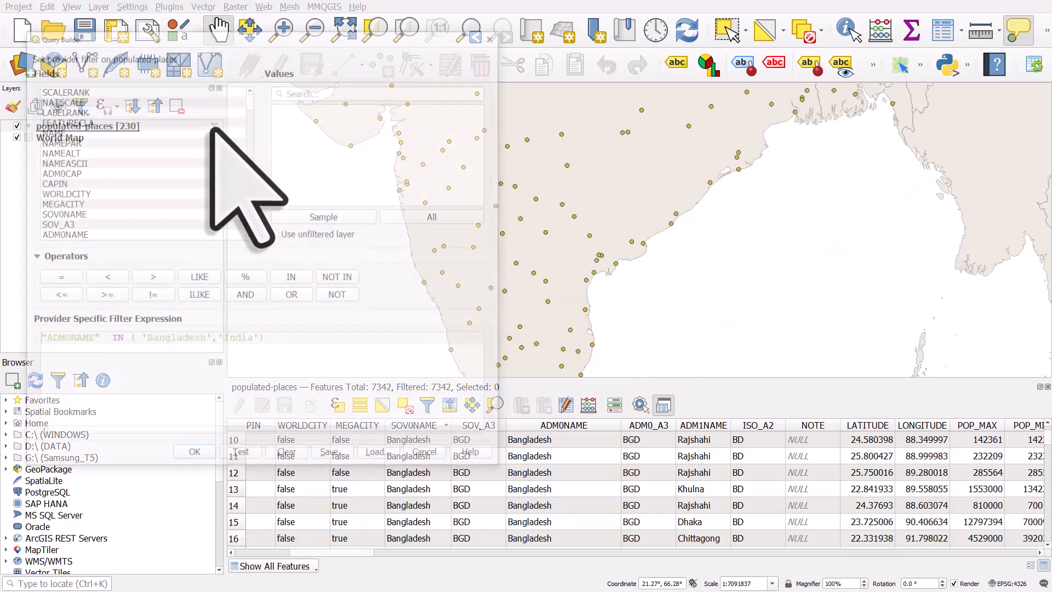
pyautogui.click(259, 340)
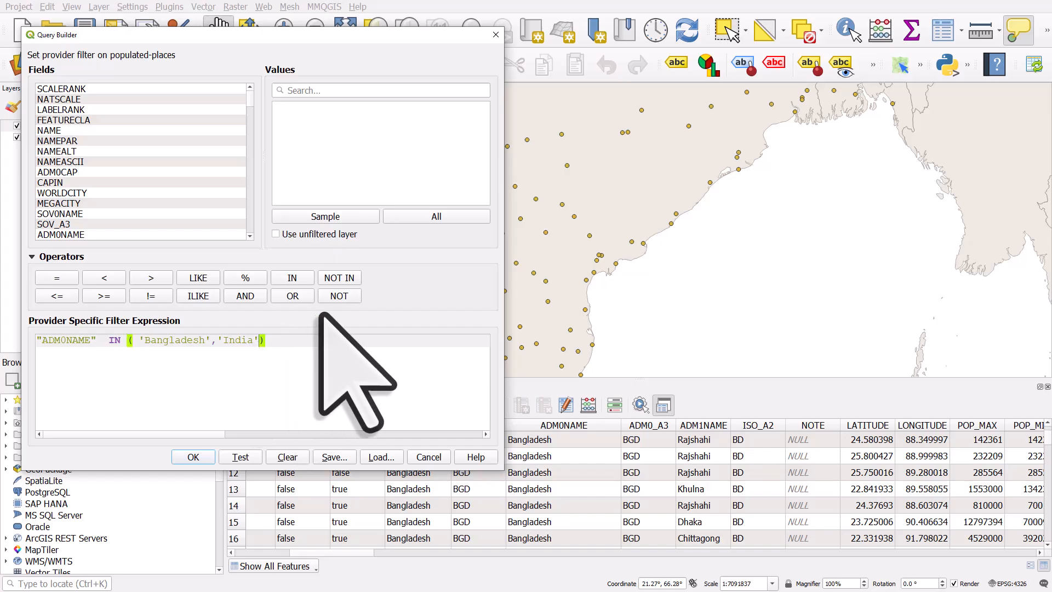
pyautogui.write(',')
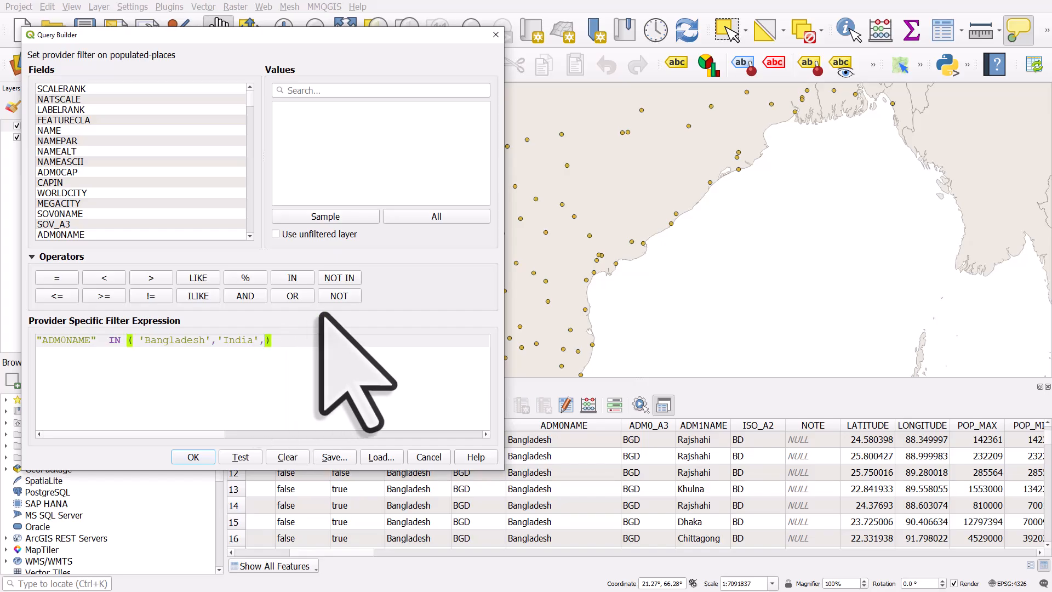
pyautogui.write("'Australia'")
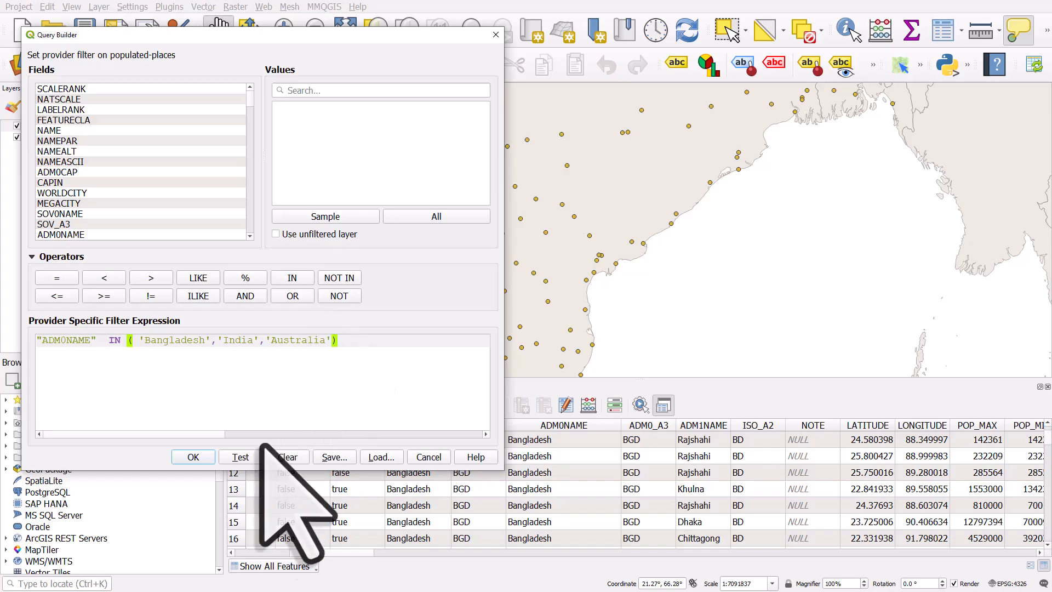
pyautogui.click(240, 457)
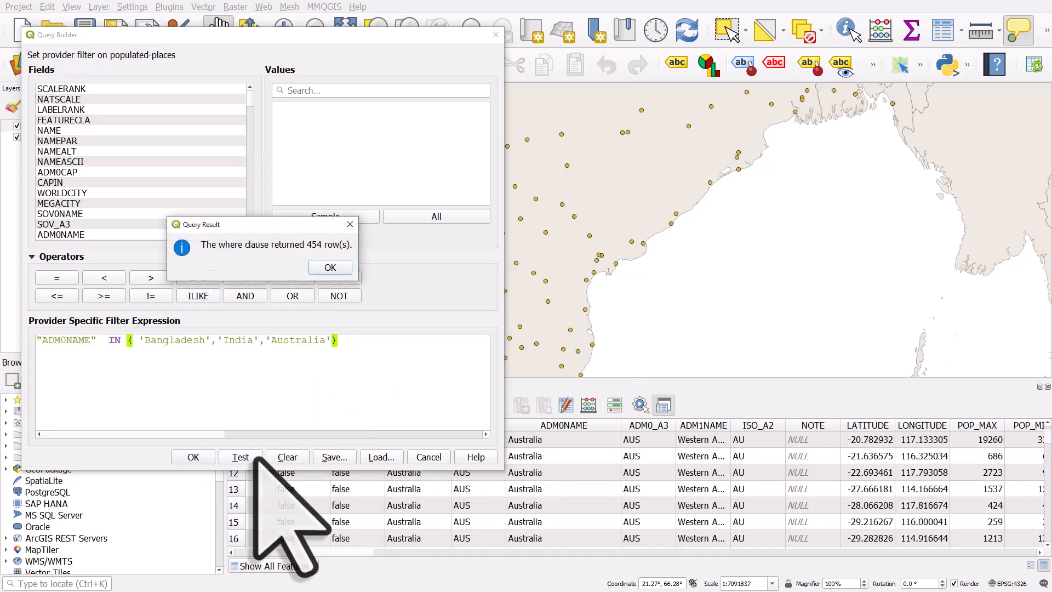
pyautogui.click(330, 267)
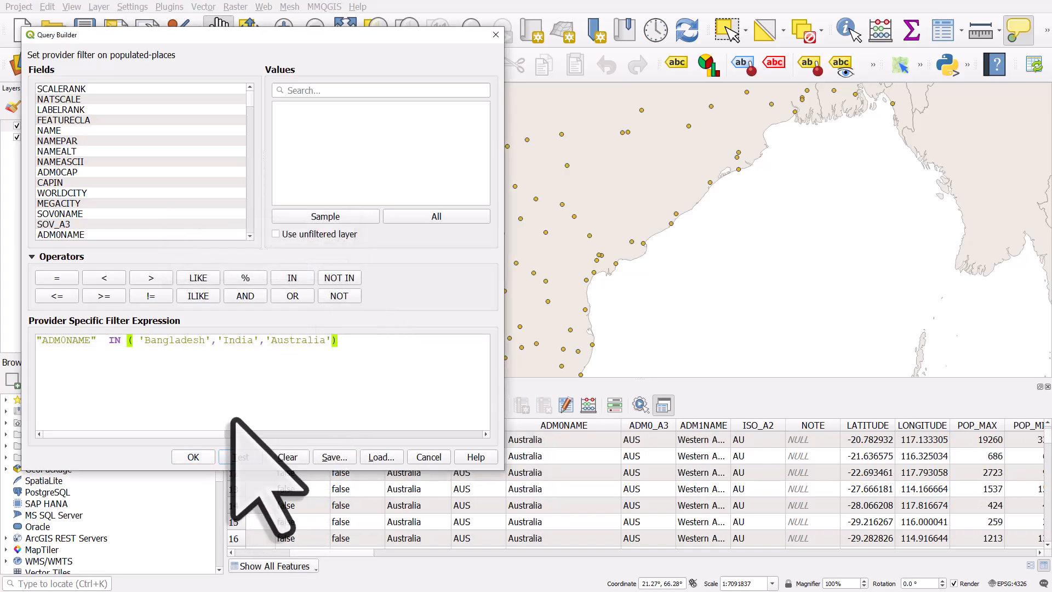
pyautogui.click(193, 457)
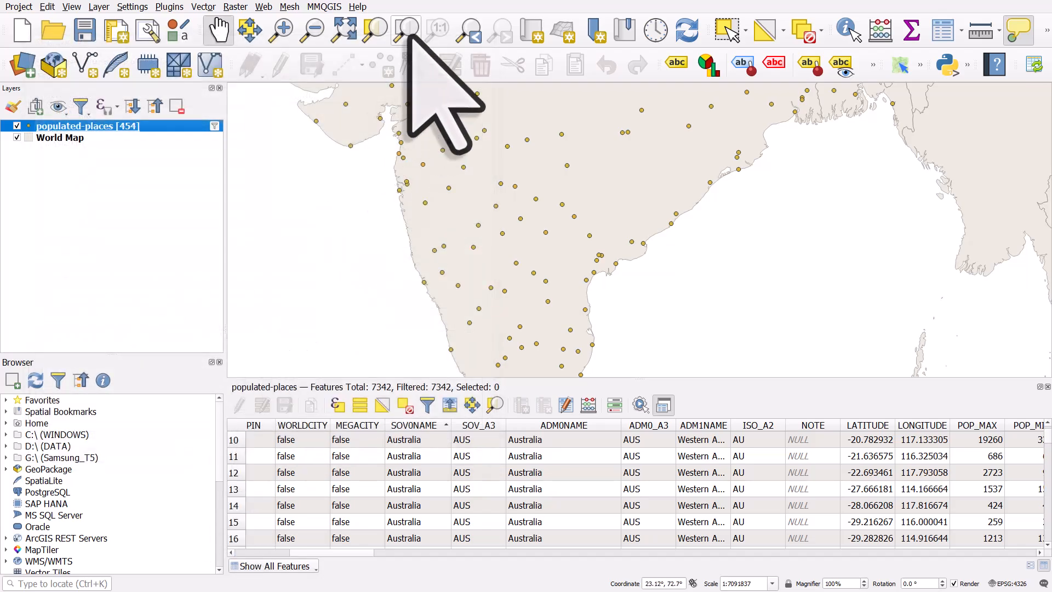
pyautogui.click(409, 36)
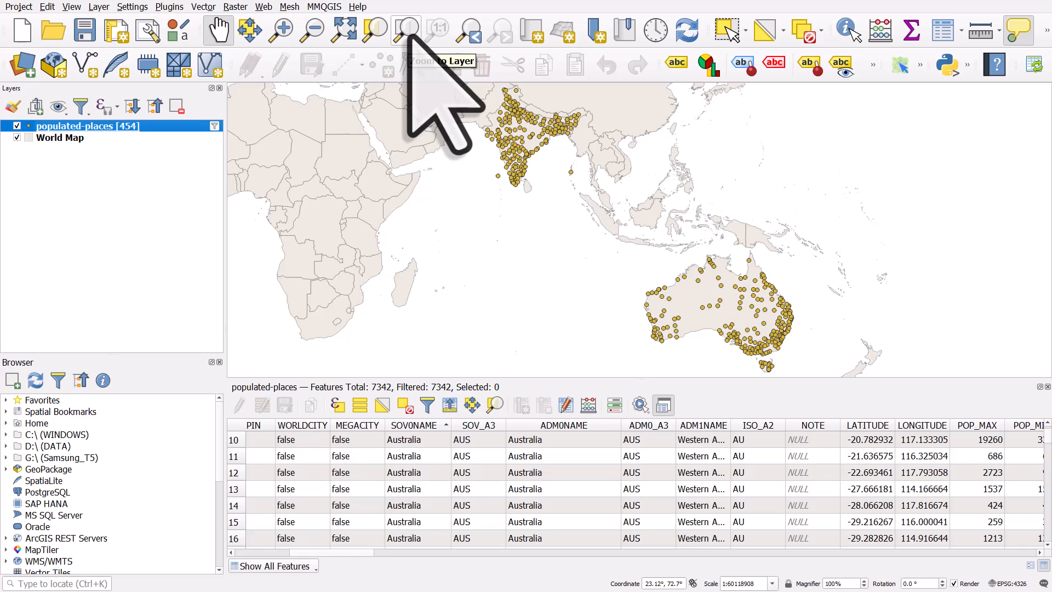
# Step: Reopen the layer filter, put NOT in front of the expression and test it
pyautogui.click(214, 126)
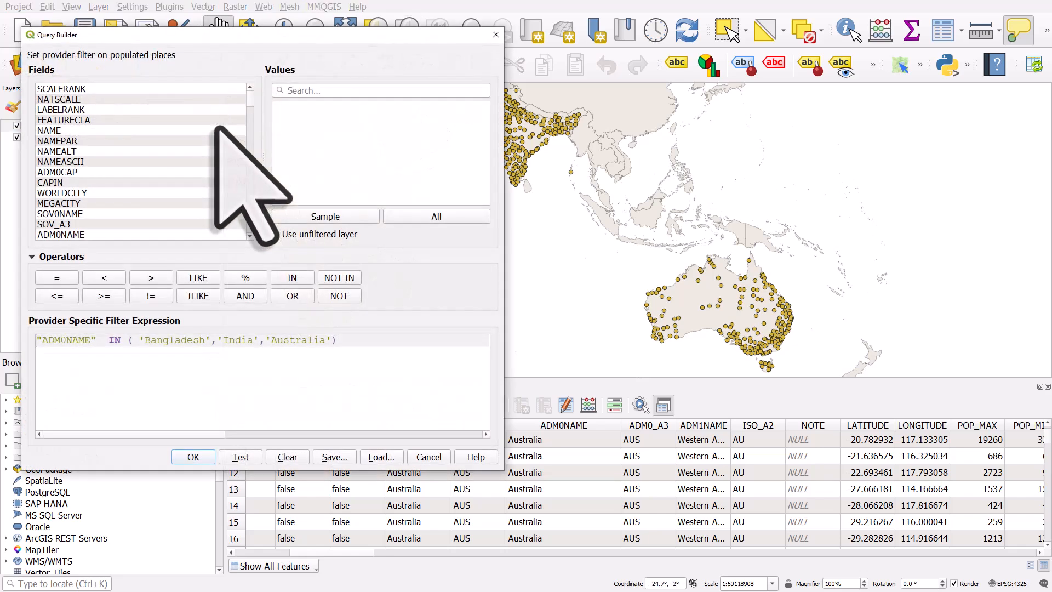
pyautogui.click(347, 347)
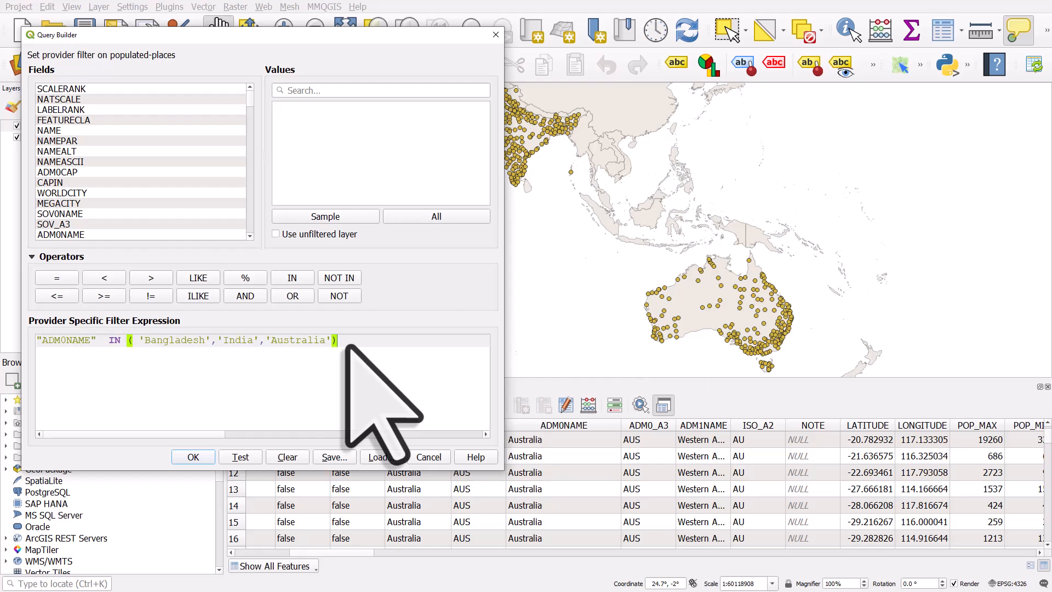
pyautogui.click(37, 342)
pyautogui.click(348, 296)
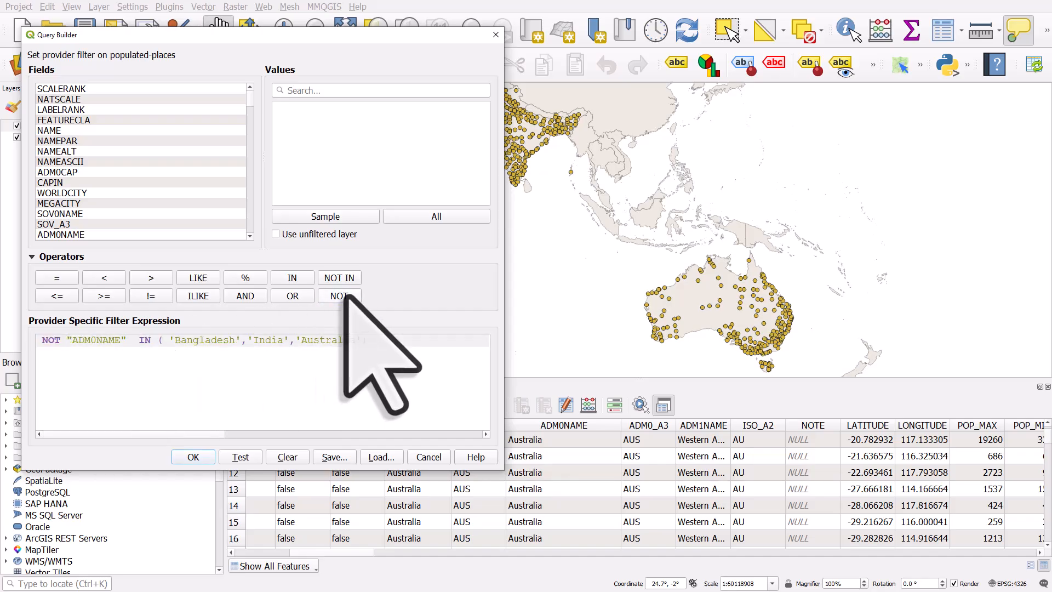
pyautogui.click(251, 456)
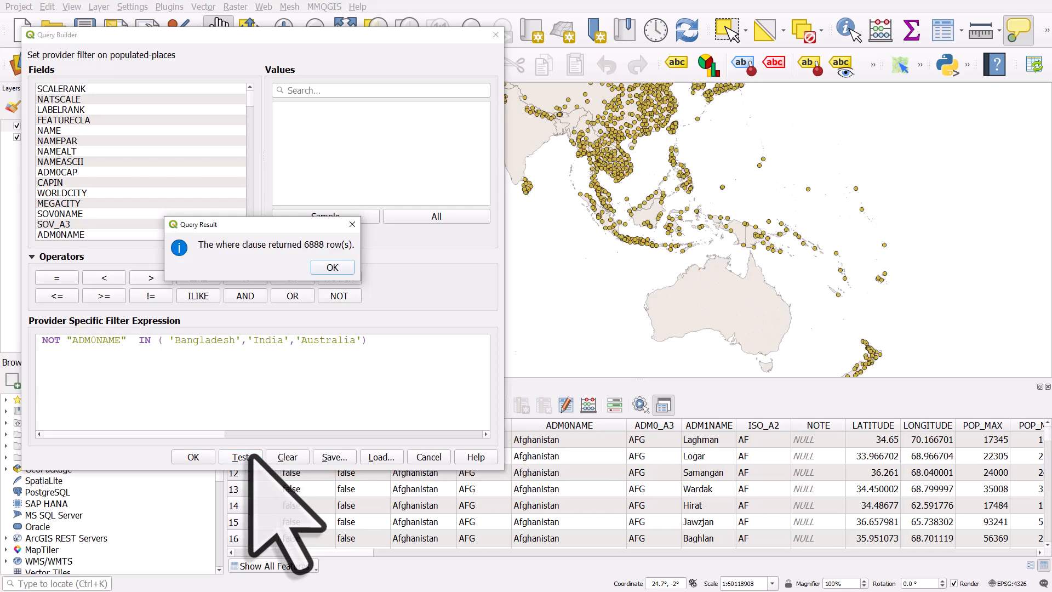
pyautogui.click(330, 267)
# Step: Remove the NOT operator from the filter expression and test it again
pyautogui.moveTo(436, 40)
pyautogui.mouseDown()
pyautogui.moveTo(387, 40)
pyautogui.moveTo(419, 39)
pyautogui.mouseUp()
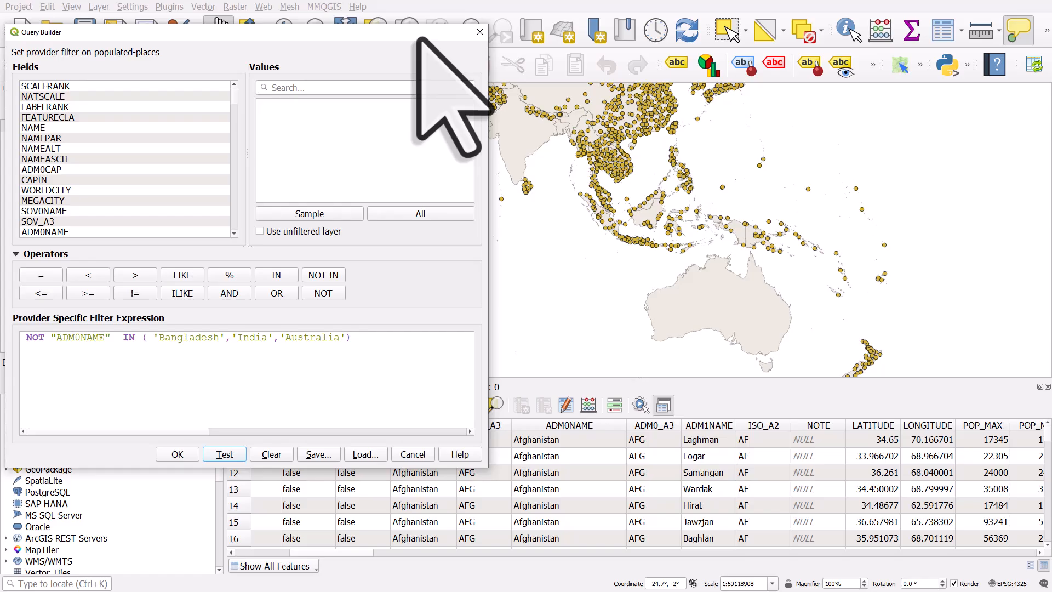
pyautogui.click(32, 340)
pyautogui.doubleClick(32, 339)
pyautogui.press('BackSpace')
pyautogui.click(240, 455)
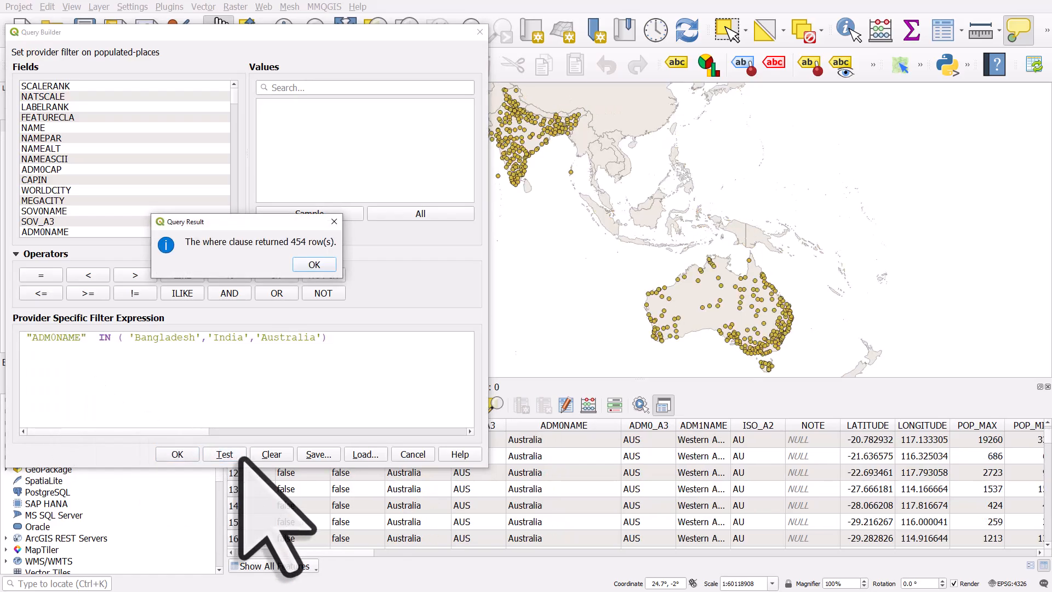
pyautogui.click(314, 264)
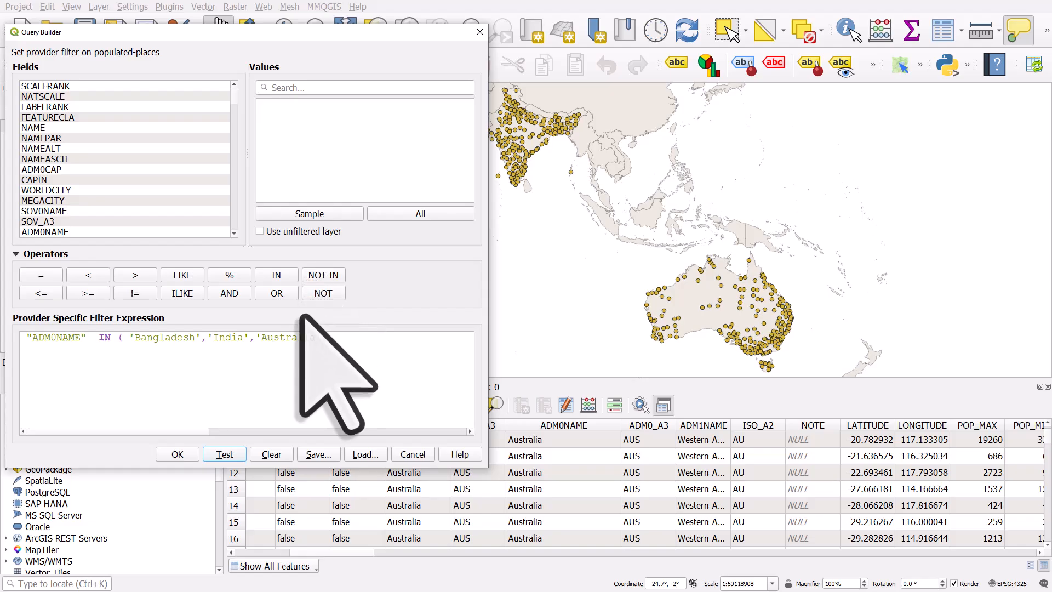
# Step: Clear the filter expression and apply the empty filter to the layer
pyautogui.click(272, 455)
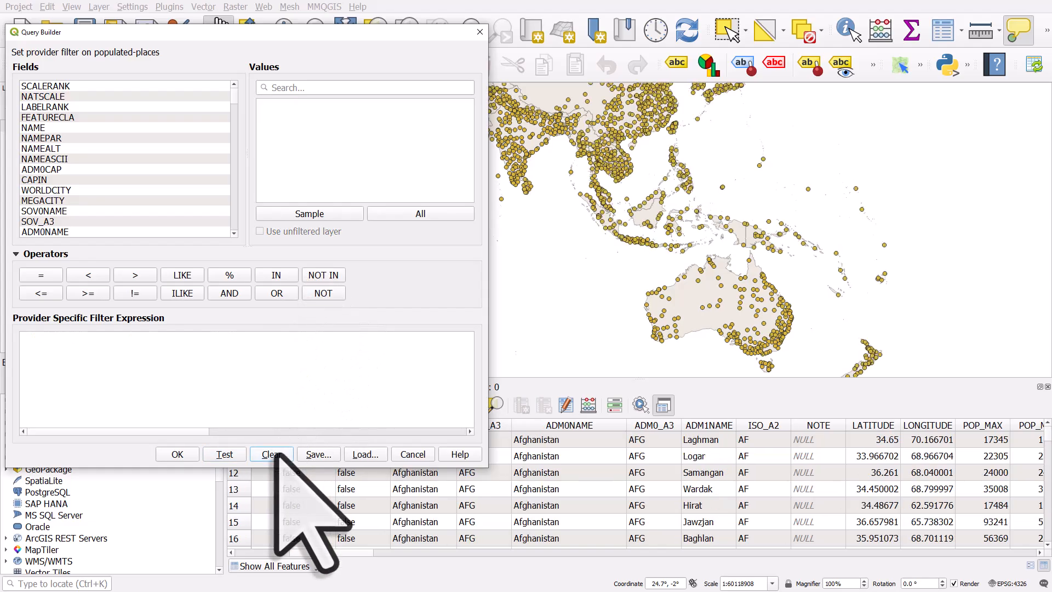
pyautogui.click(177, 454)
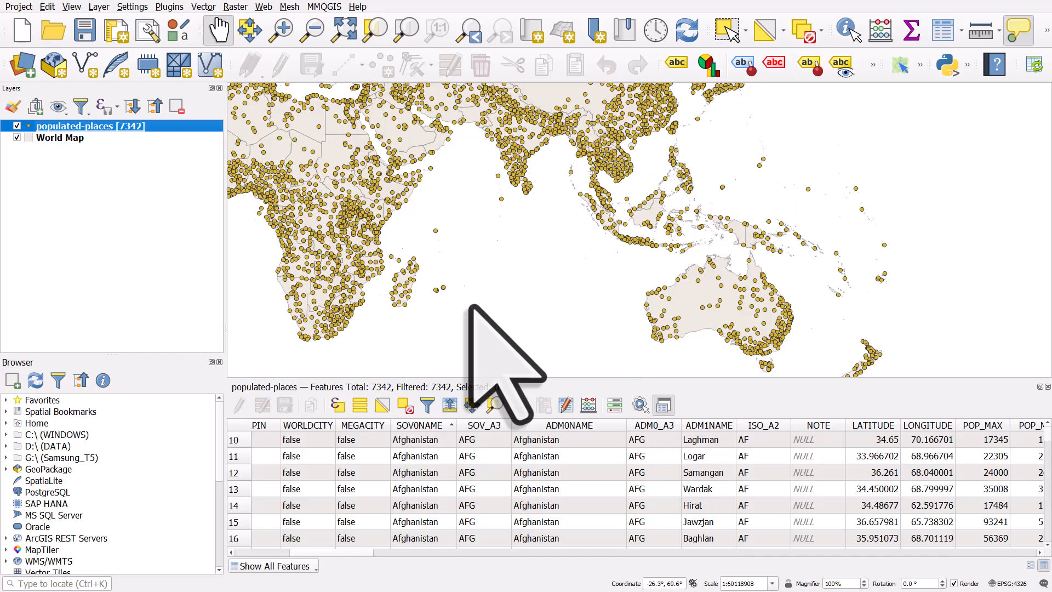
# Step: Enlarge the attribute table and sort the populated places by POP_MAX
pyautogui.moveTo(515, 380); pyautogui.dragTo(513, 342)
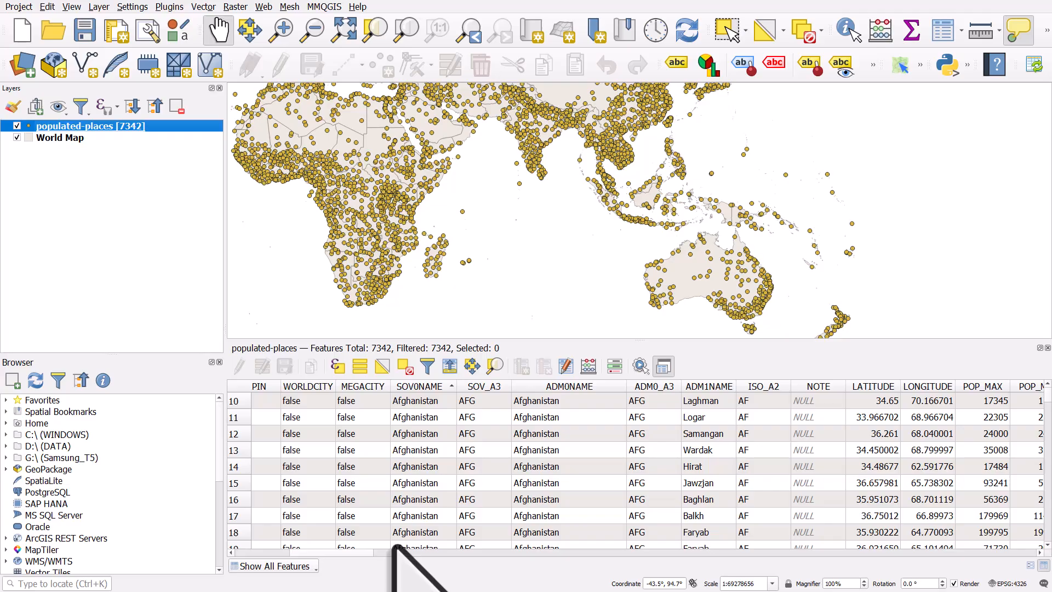
pyautogui.hscroll(4, 384, 551)
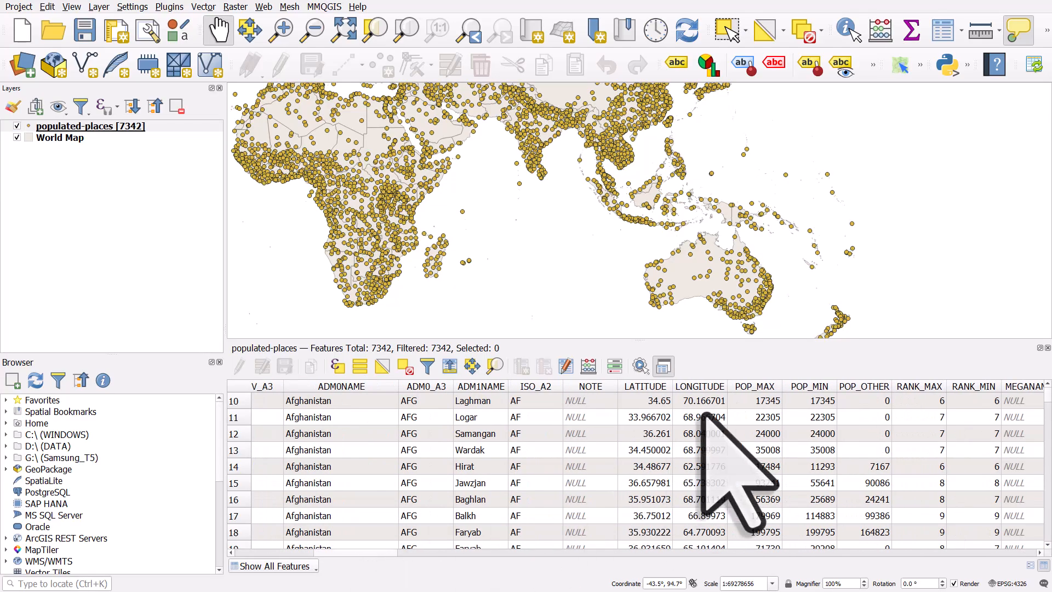
pyautogui.click(762, 386)
pyautogui.click(763, 388)
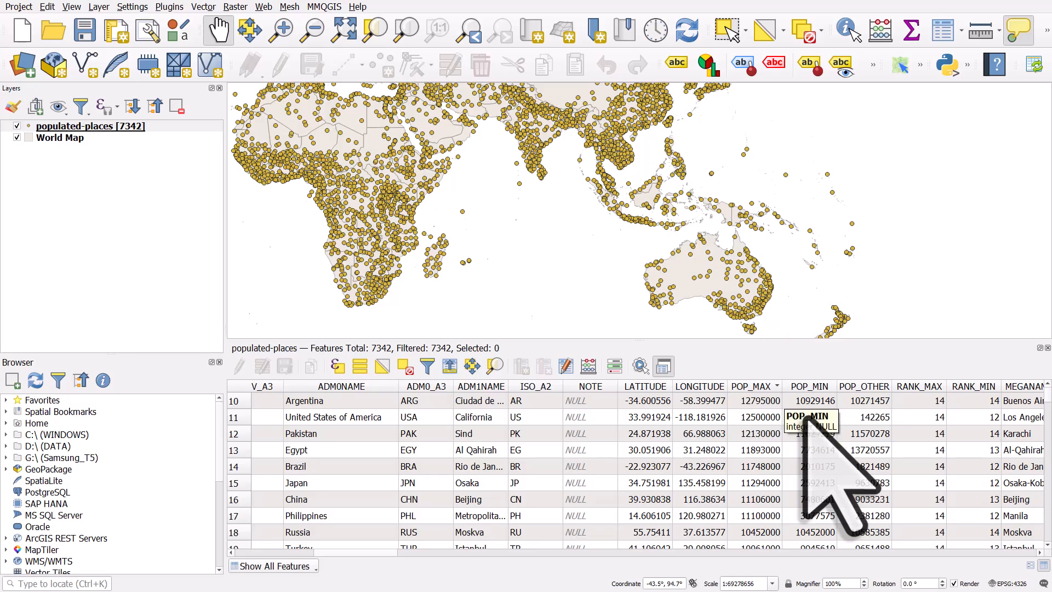
# Step: Sort the attribute table by CAPIN and widen the CAPIN column
pyautogui.moveTo(383, 554); pyautogui.dragTo(272, 553)
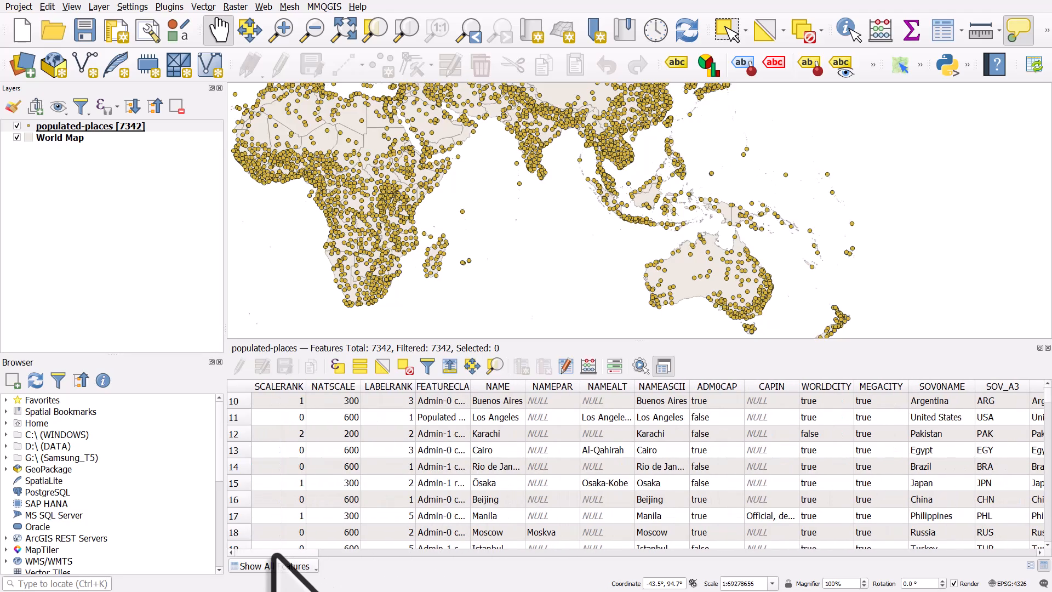
pyautogui.click(779, 386)
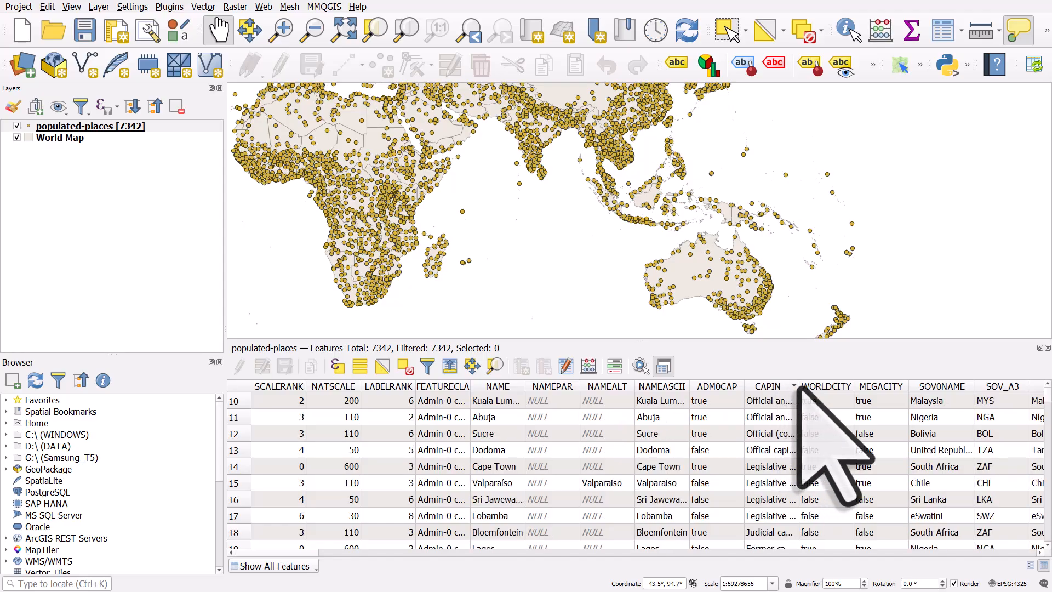
pyautogui.moveTo(798, 386); pyautogui.dragTo(930, 386)
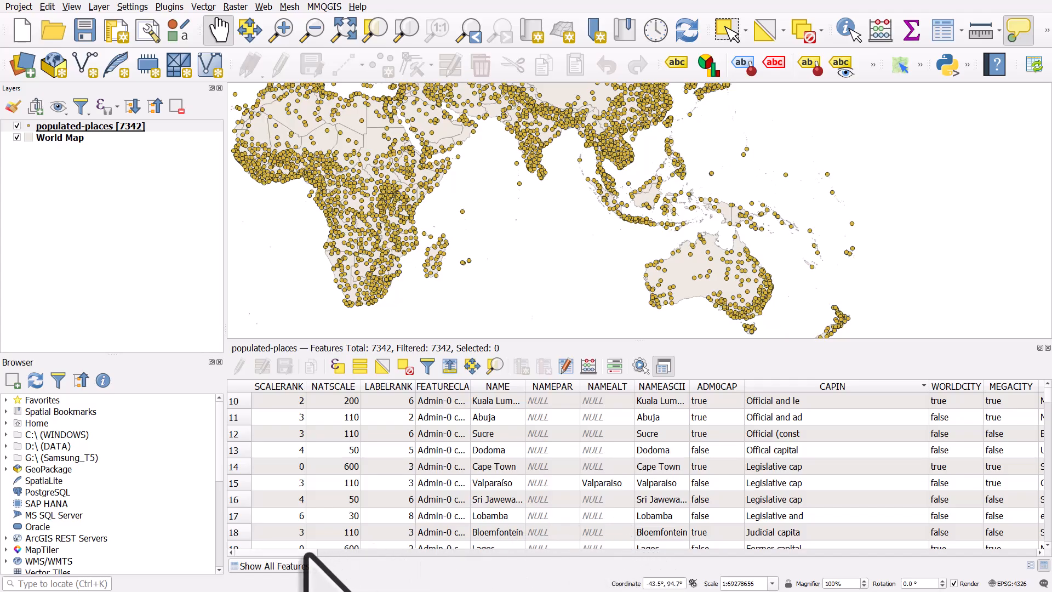
pyautogui.moveTo(304, 556); pyautogui.dragTo(425, 558)
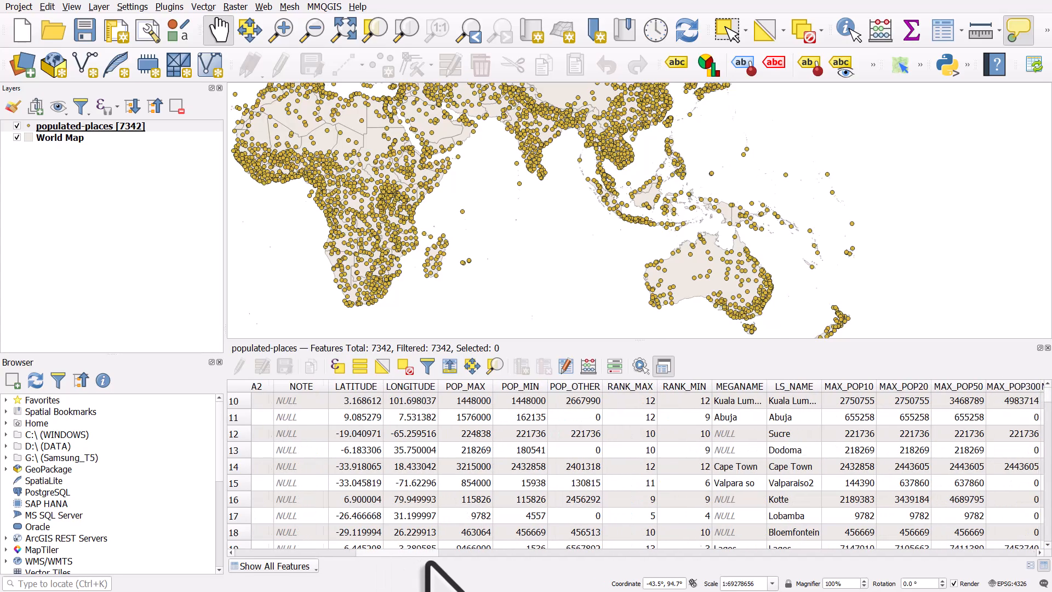
pyautogui.moveTo(426, 562); pyautogui.dragTo(243, 574)
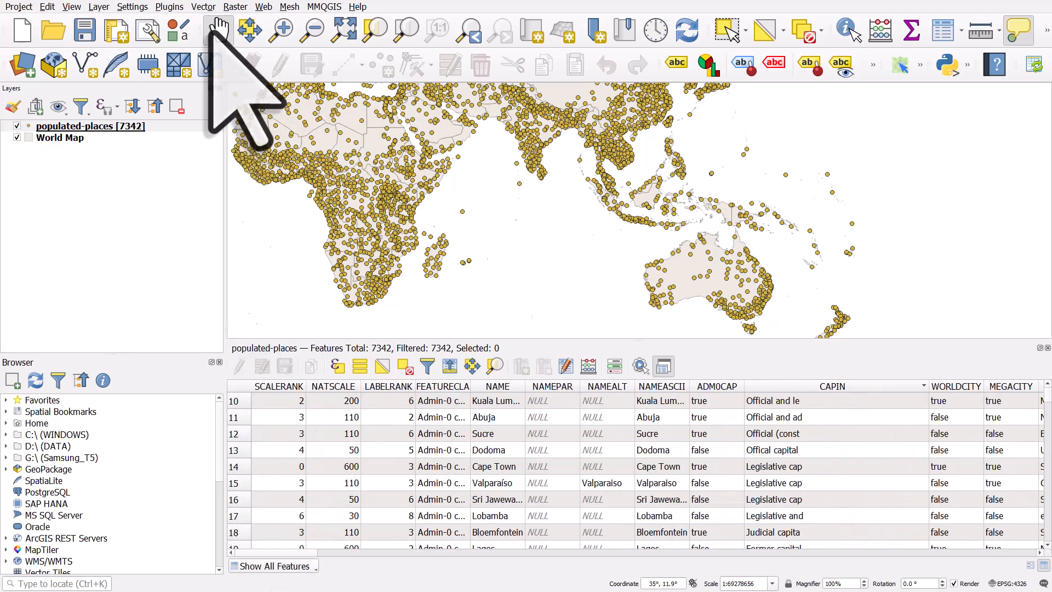
# Step: Filter the layer to "ADM0NAME" = 'United States of America', picking the value from the full value list, and apply it
pyautogui.moveTo(411, 156); pyautogui.dragTo(689, 238)
pyautogui.moveTo(557, 183); pyautogui.dragTo(781, 216)
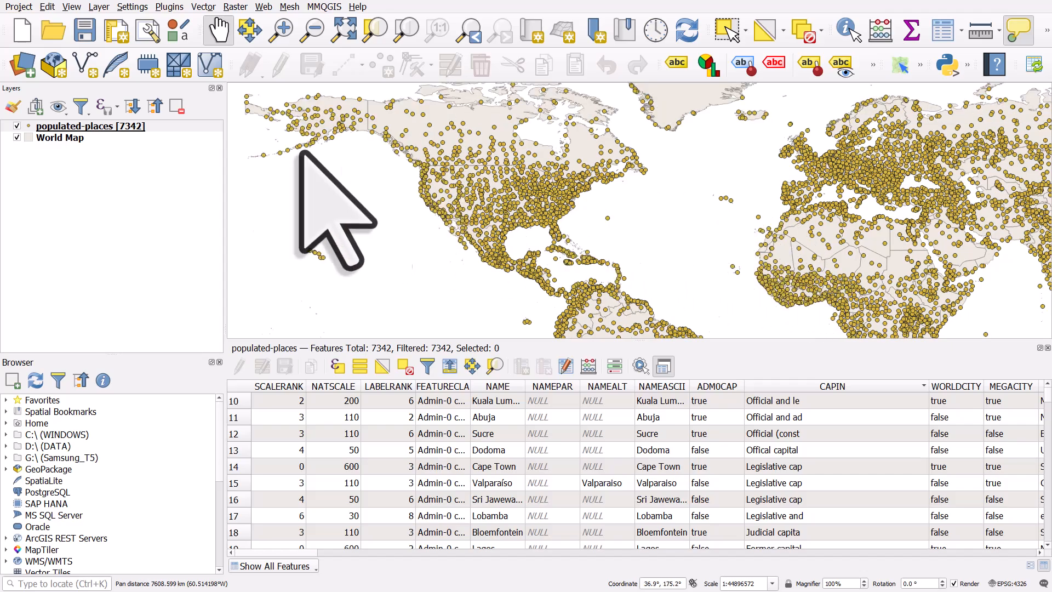
pyautogui.rightClick(116, 126)
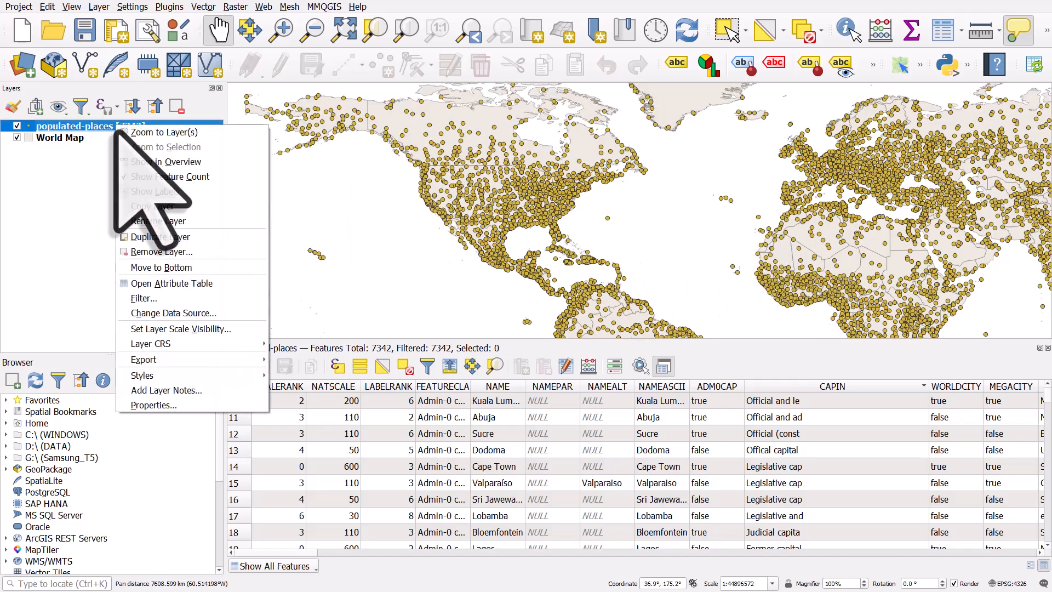
pyautogui.click(142, 298)
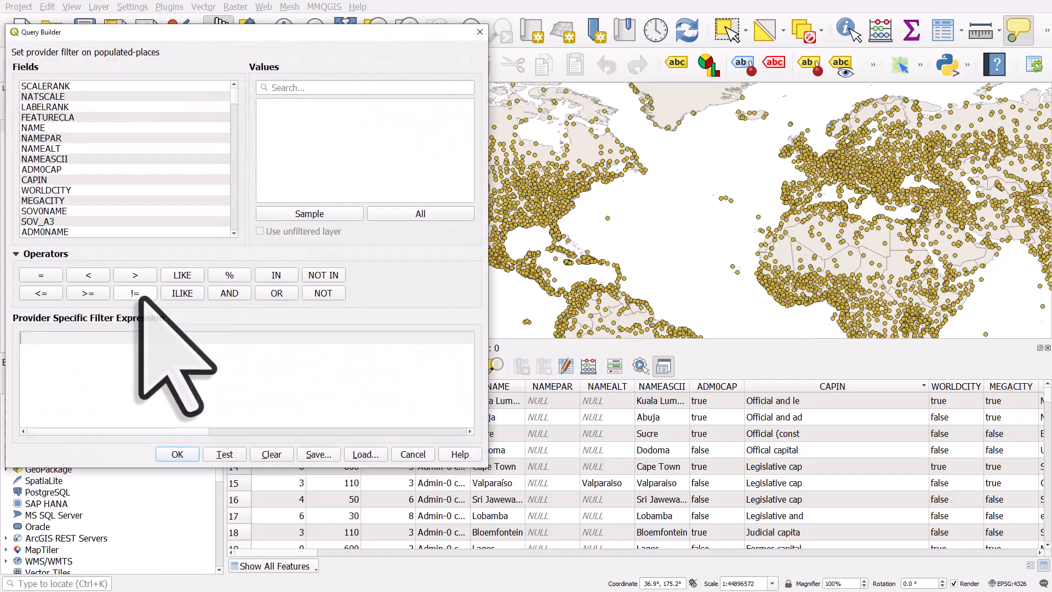
pyautogui.doubleClick(48, 232)
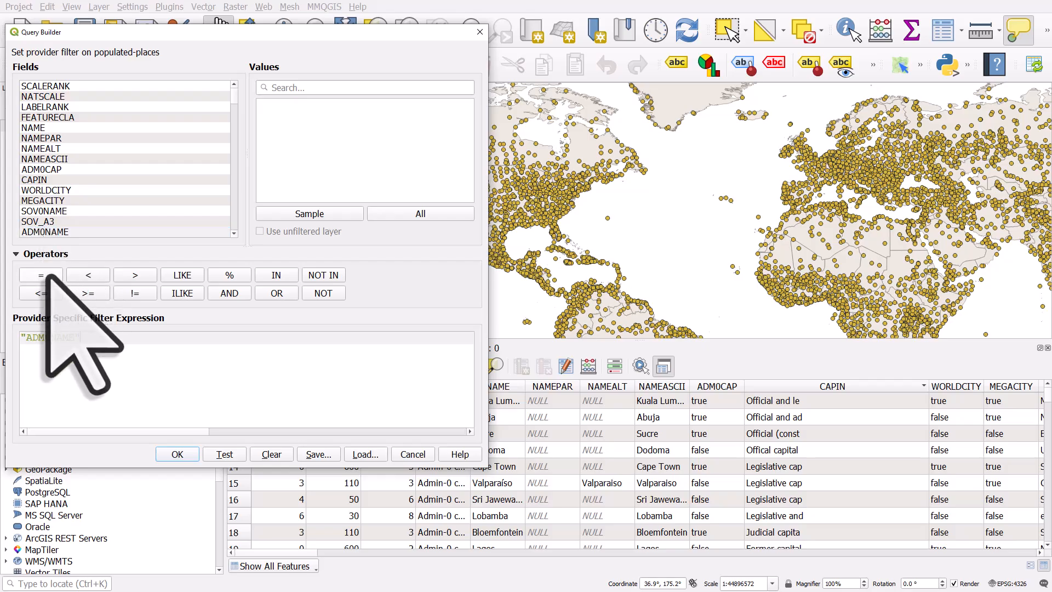
pyautogui.click(442, 213)
pyautogui.click(354, 92)
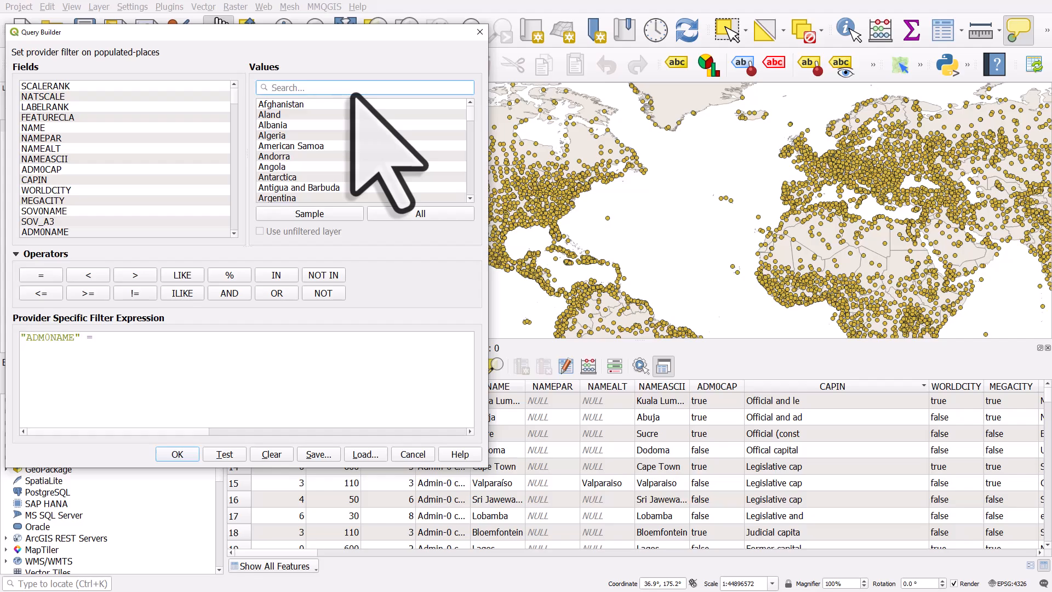
pyautogui.write('united')
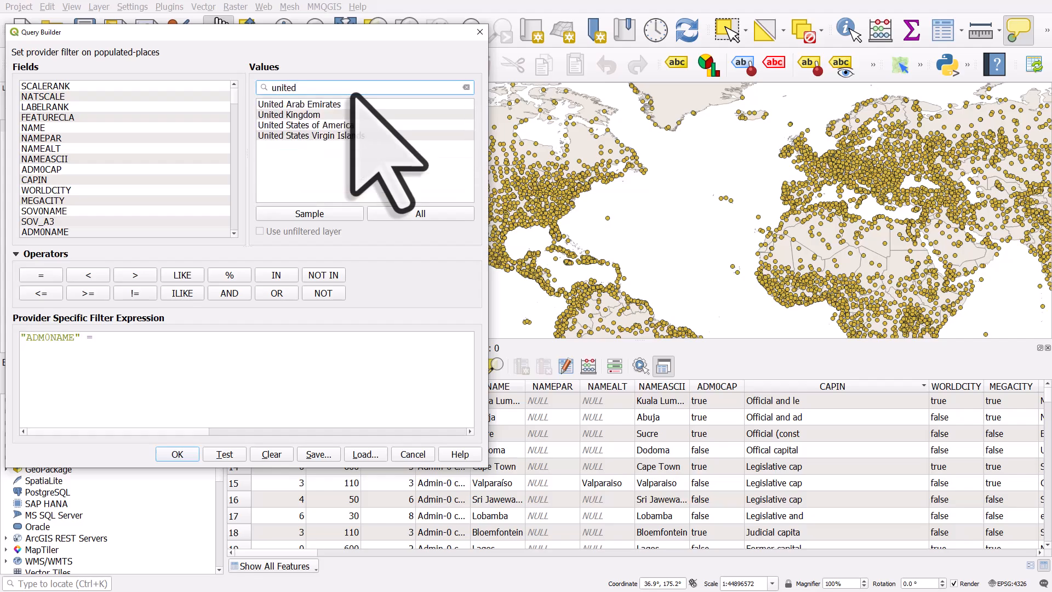
pyautogui.click(345, 126)
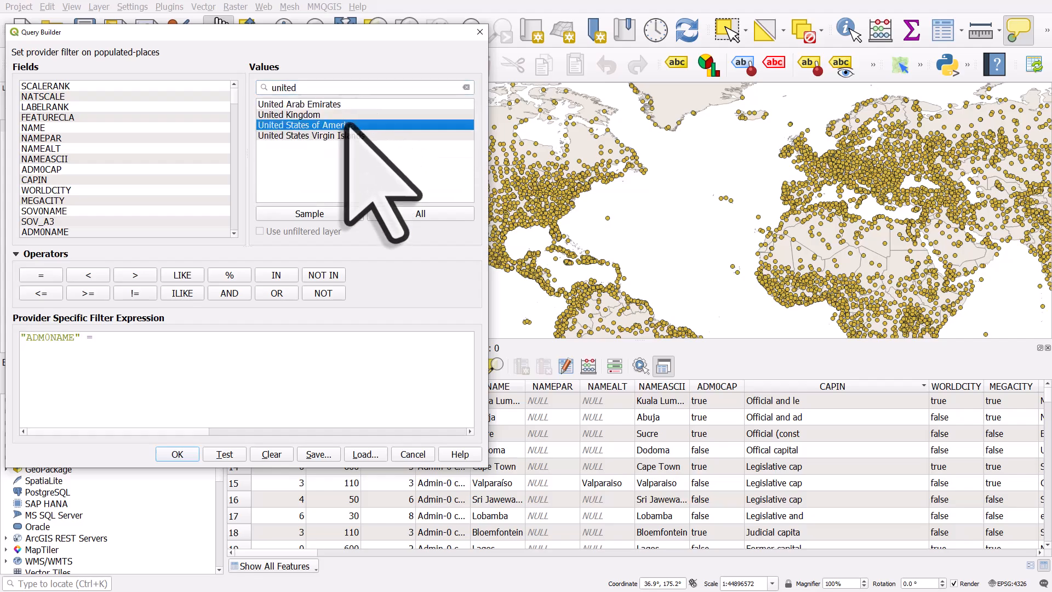
pyautogui.doubleClick(345, 126)
pyautogui.click(177, 454)
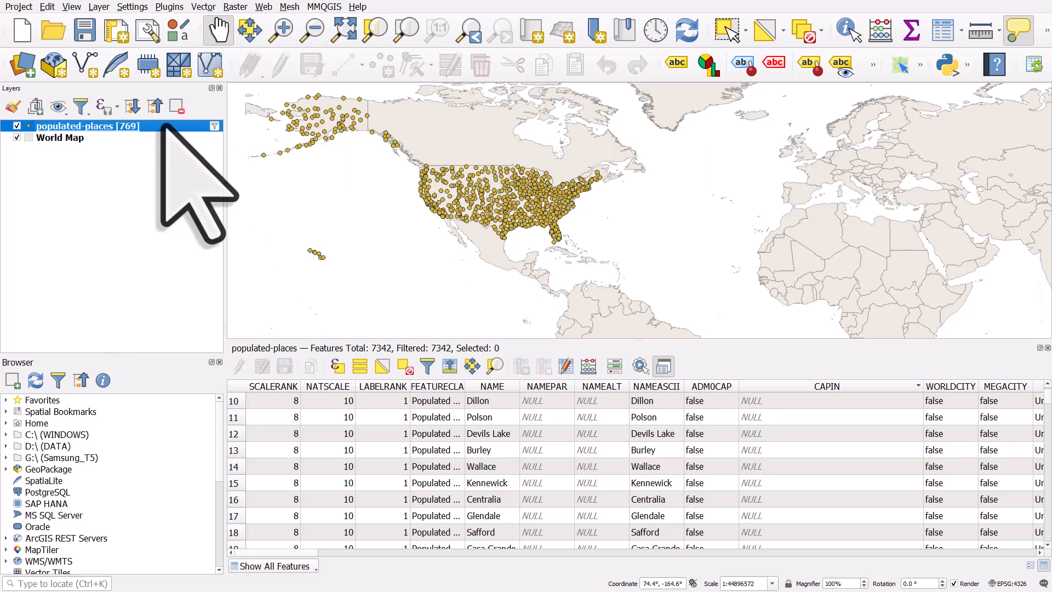
# Step: Extend the filter to "ADM0NAME" = 'United States of America' AND "POP_MAX" >= 500000 and test the query
pyautogui.click(404, 31)
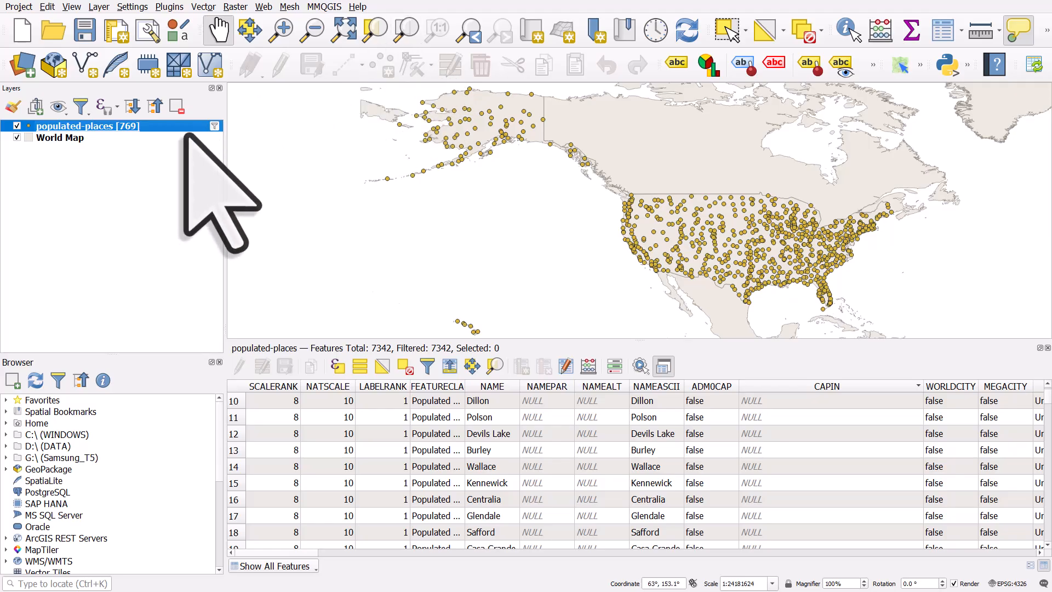
pyautogui.click(214, 126)
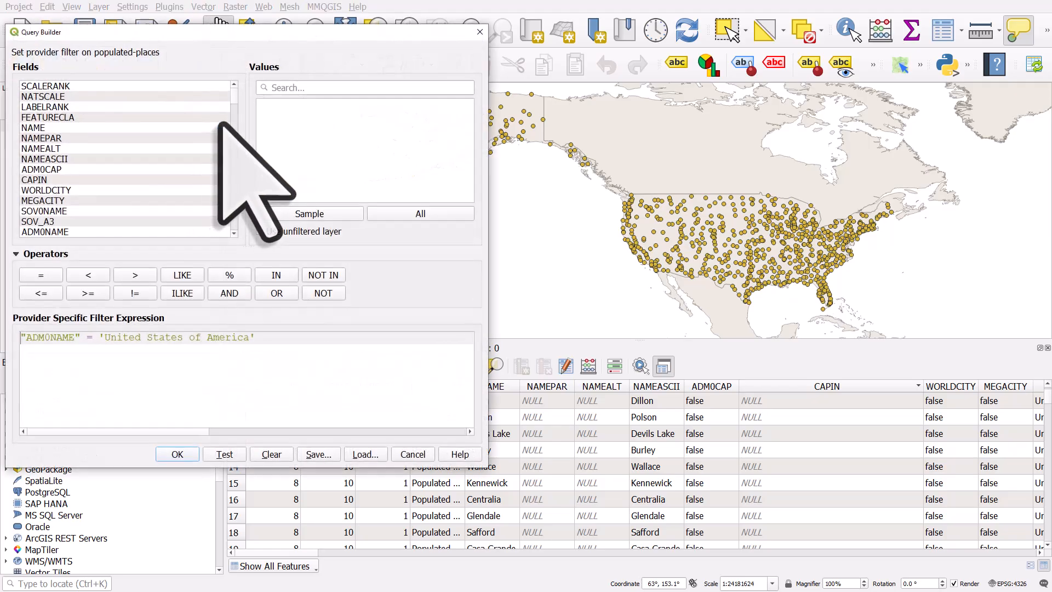
pyautogui.click(480, 32)
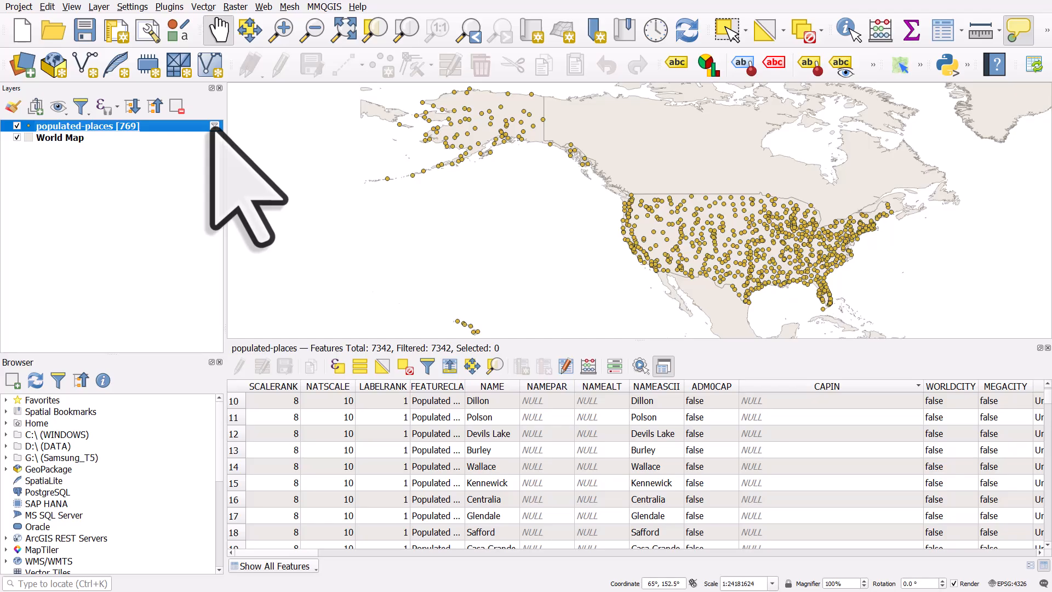
pyautogui.click(213, 126)
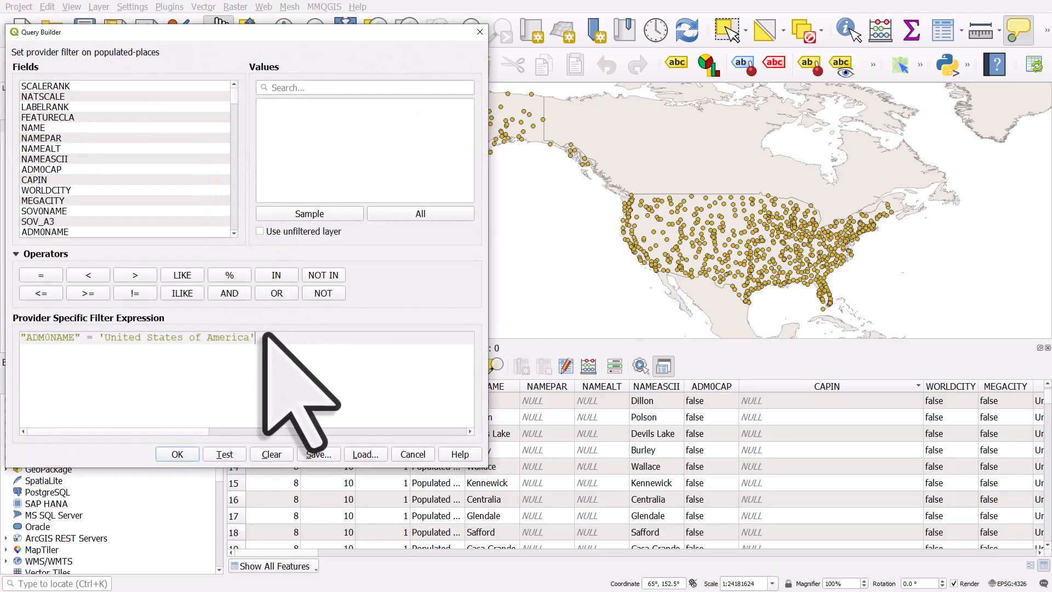
pyautogui.click(230, 293)
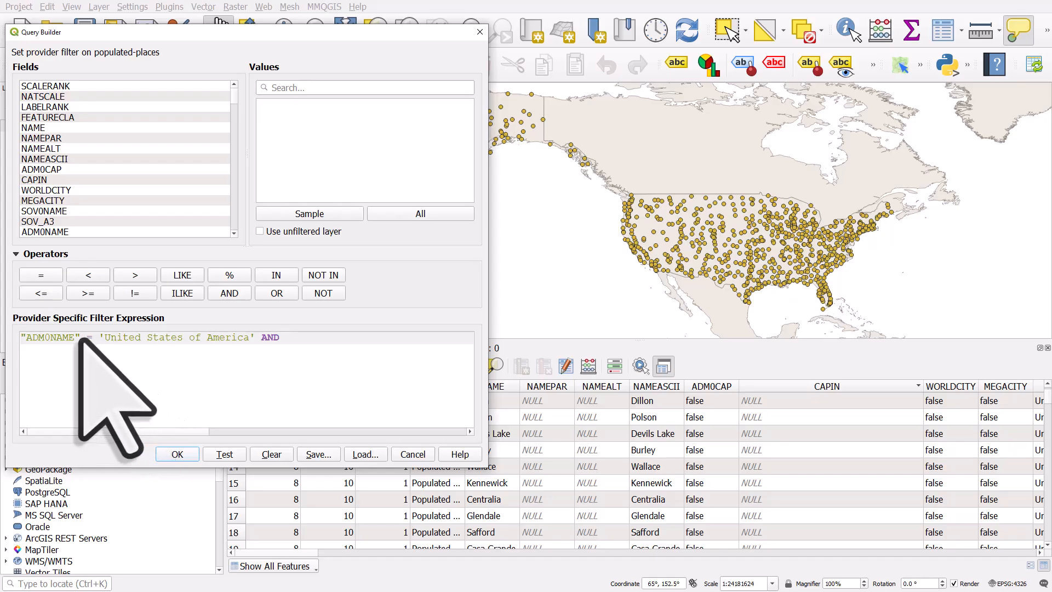
pyautogui.click(228, 96)
pyautogui.moveTo(232, 99); pyautogui.dragTo(233, 119)
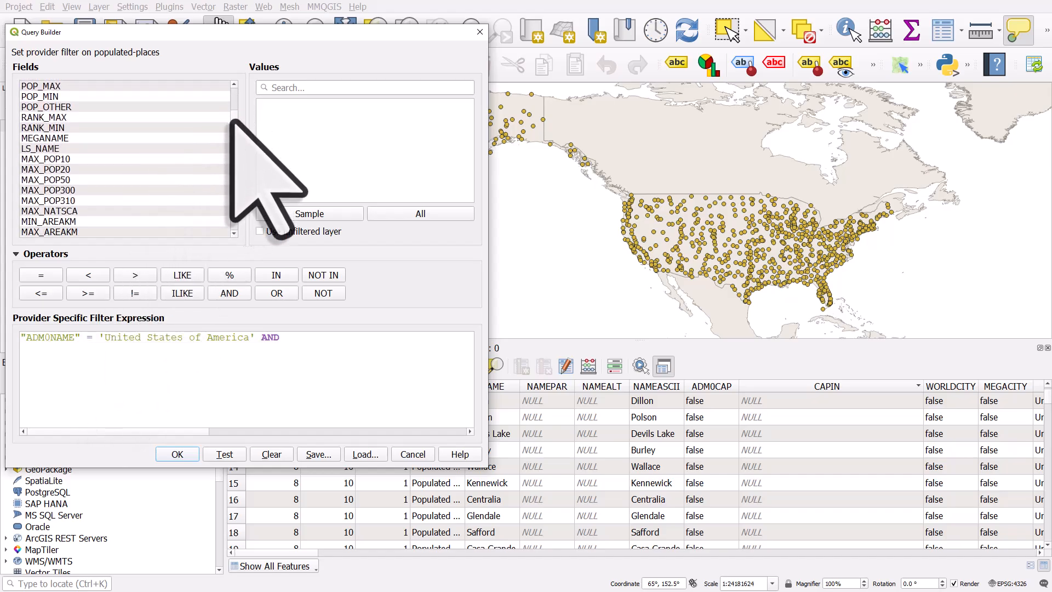
pyautogui.scroll(1, 137, 116)
pyautogui.doubleClick(71, 117)
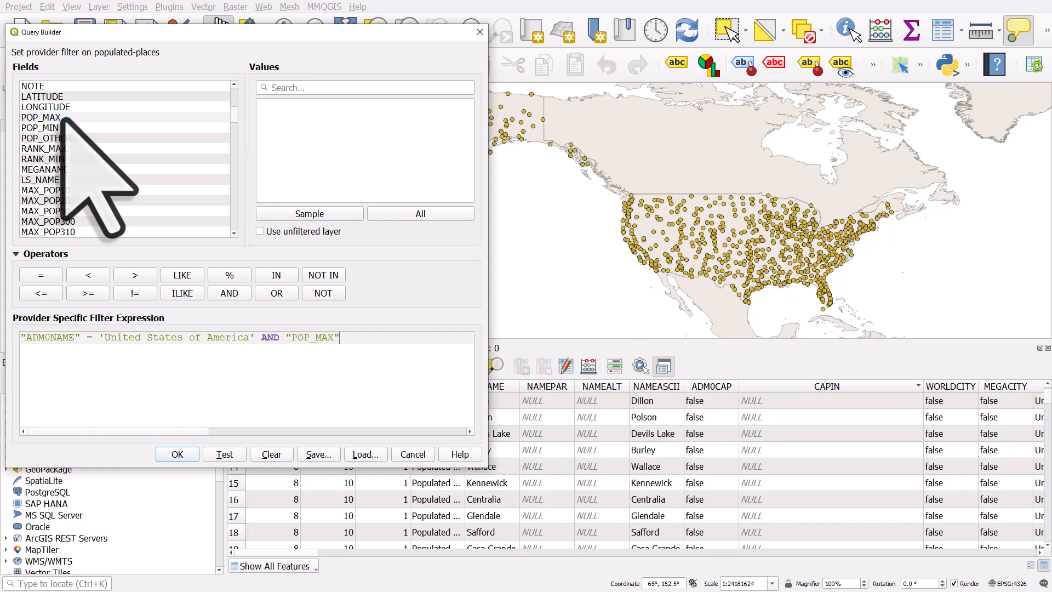
pyautogui.click(87, 293)
pyautogui.write('500000')
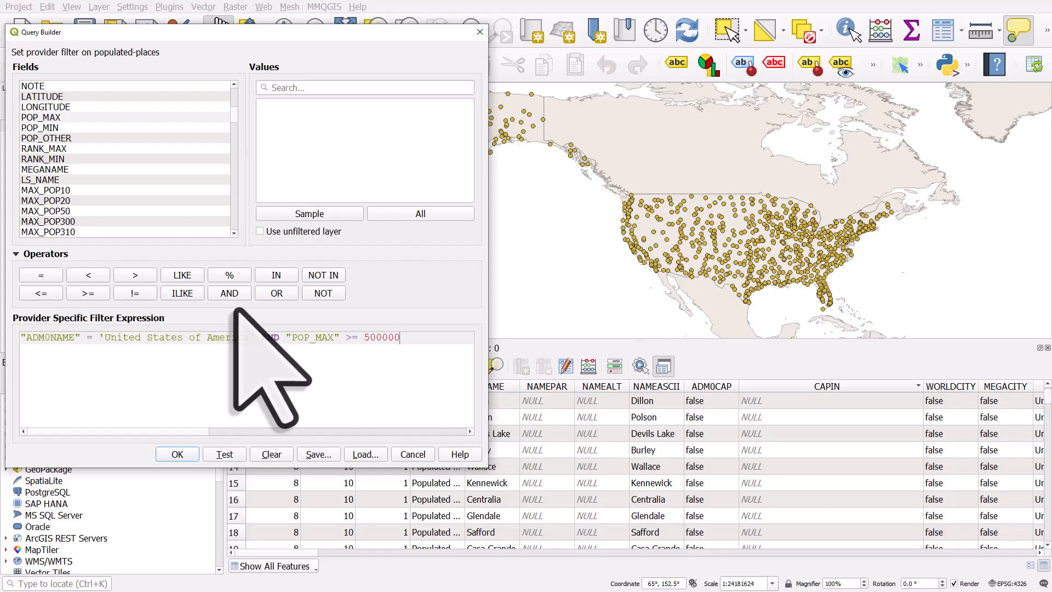
pyautogui.click(234, 454)
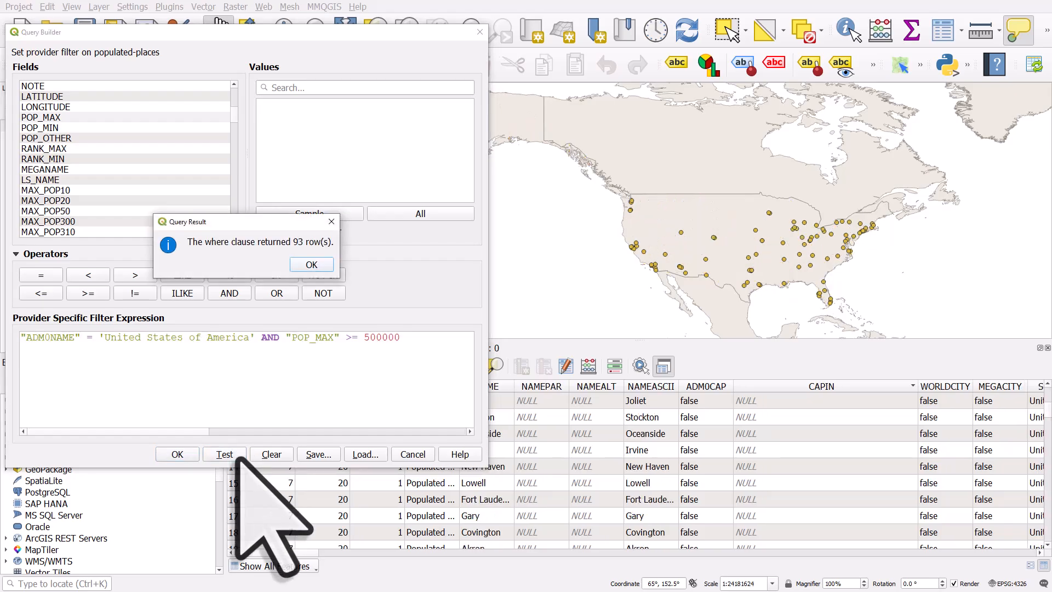
pyautogui.click(317, 265)
# Step: Raise the POP_MAX threshold in the expression to 1000000, test the query and apply the filter
pyautogui.moveTo(370, 337); pyautogui.dragTo(365, 337)
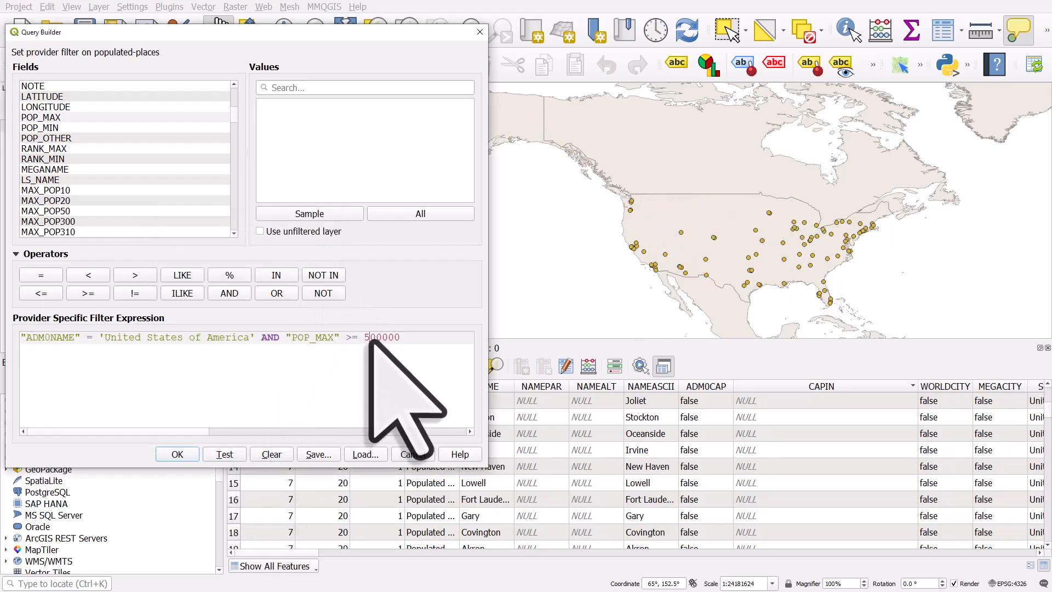
pyautogui.write('10')
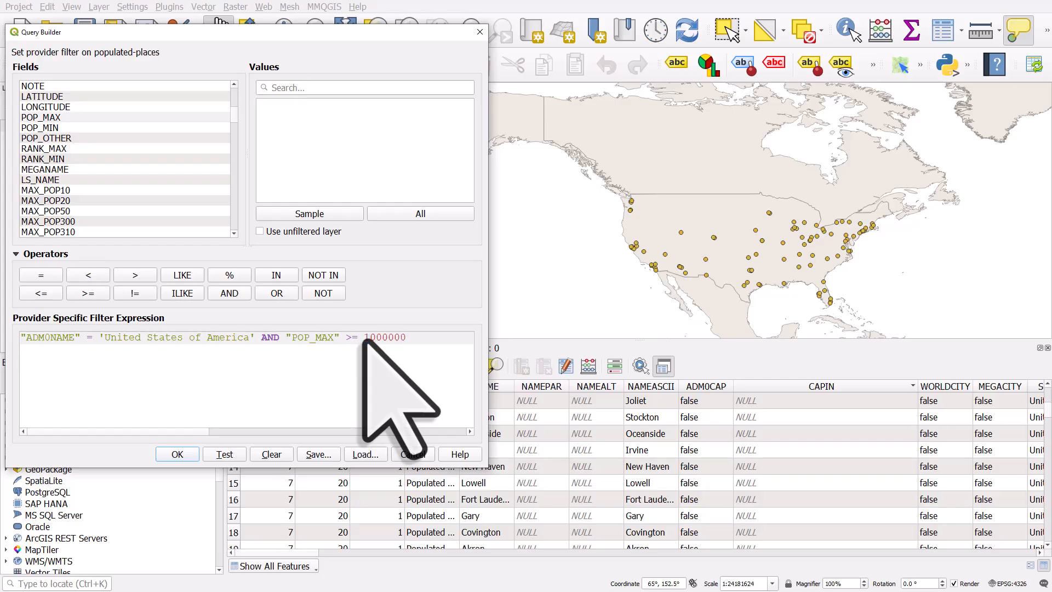
pyautogui.click(226, 454)
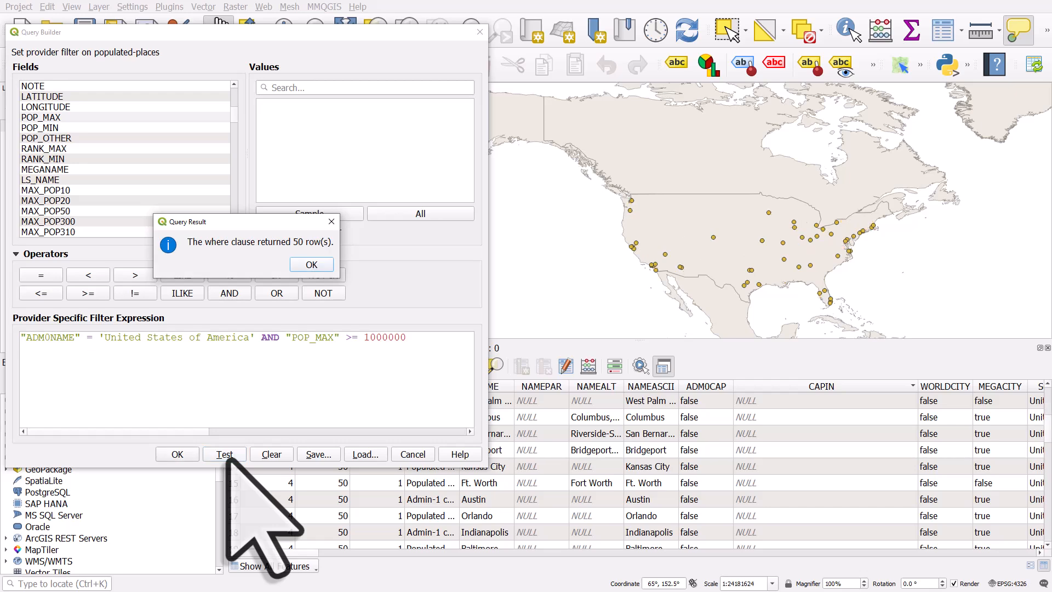
pyautogui.click(311, 264)
pyautogui.click(191, 454)
# Step: Zoom and pan around the map to examine the filtered large US cities
pyautogui.hotkey('ctrl', 'shift', 'z')
pyautogui.scroll(2, 652, 204)
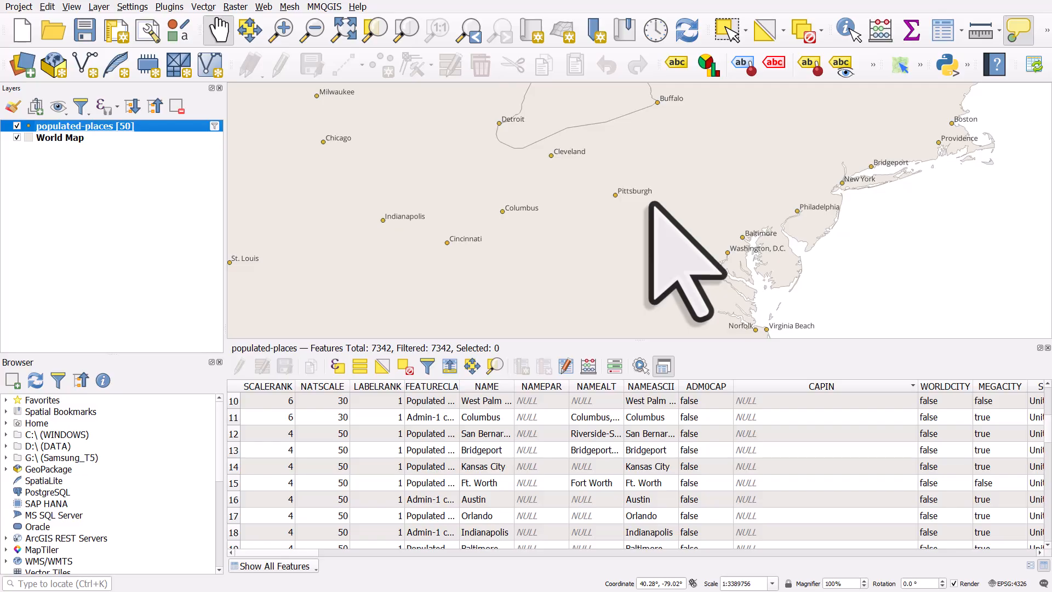
pyautogui.moveTo(551, 254); pyautogui.dragTo(615, 143)
pyautogui.moveTo(543, 216); pyautogui.dragTo(671, 215)
pyautogui.moveTo(437, 170); pyautogui.dragTo(565, 219)
pyautogui.moveTo(438, 177); pyautogui.dragTo(550, 247)
pyautogui.scroll(-2, 507, 235)
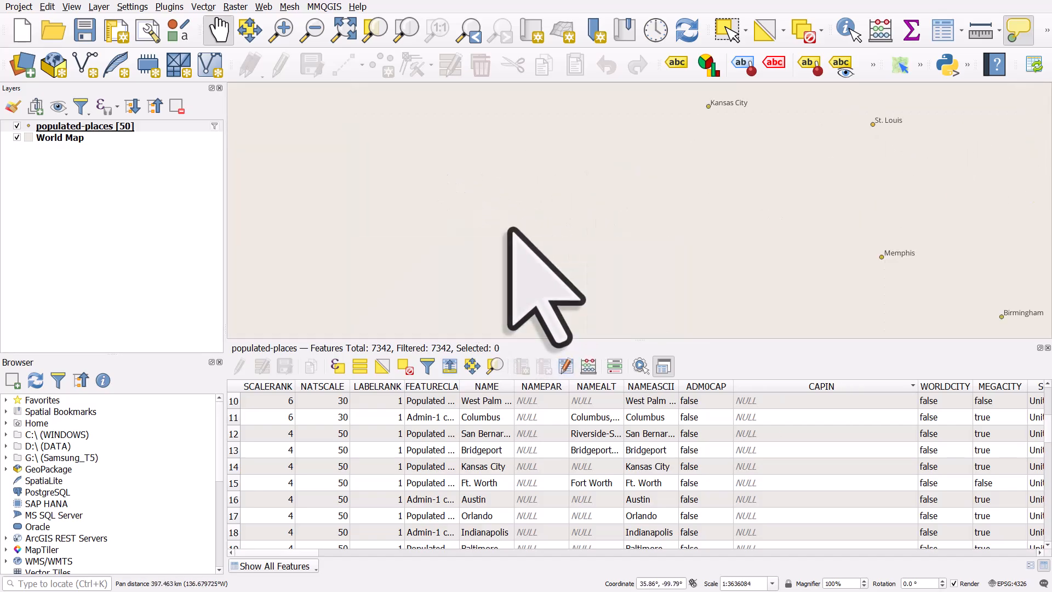
pyautogui.moveTo(592, 217); pyautogui.dragTo(474, 247)
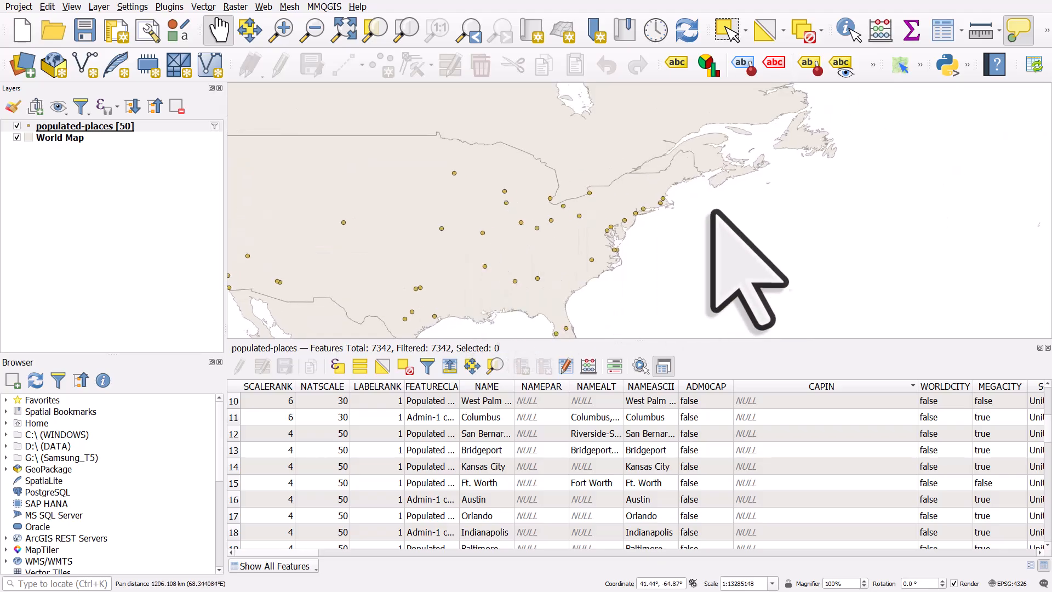
pyautogui.moveTo(721, 206); pyautogui.dragTo(613, 232)
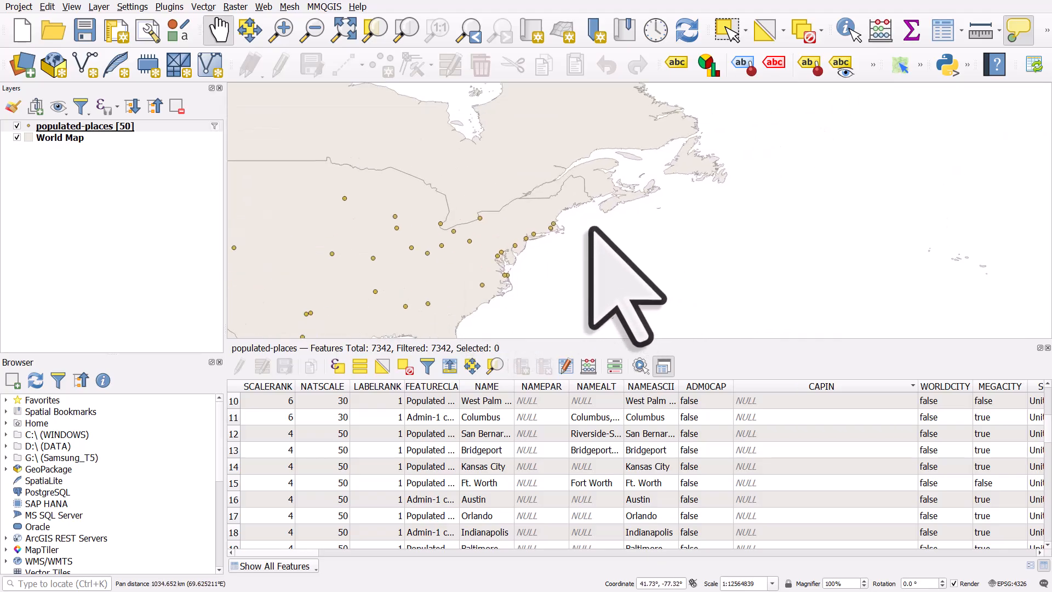
# Step: Clear the filter expression and build the new expression "NAME" LIKE '%x%'
pyautogui.click(214, 126)
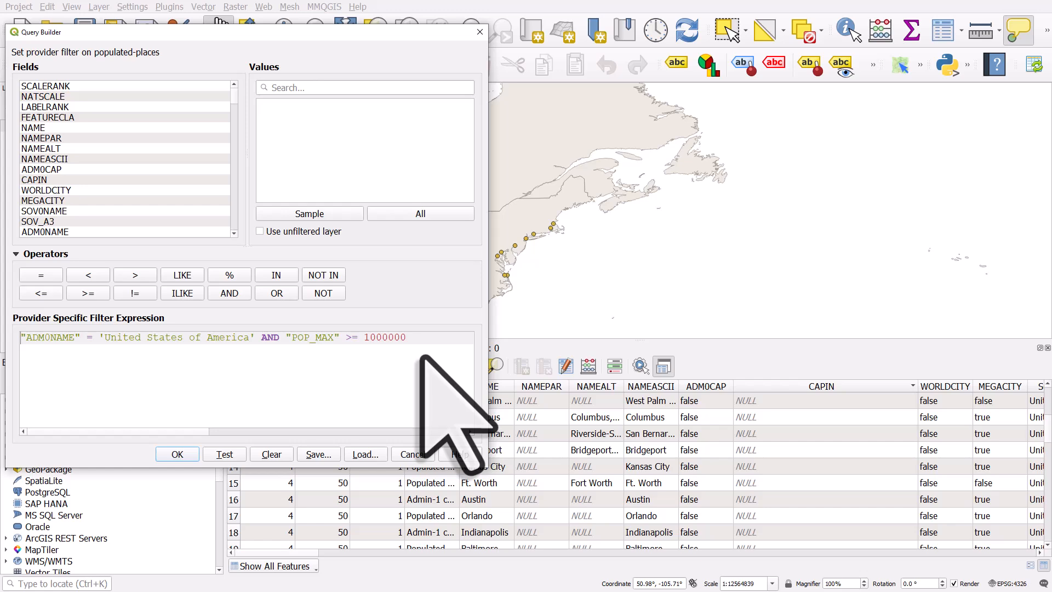
pyautogui.click(268, 455)
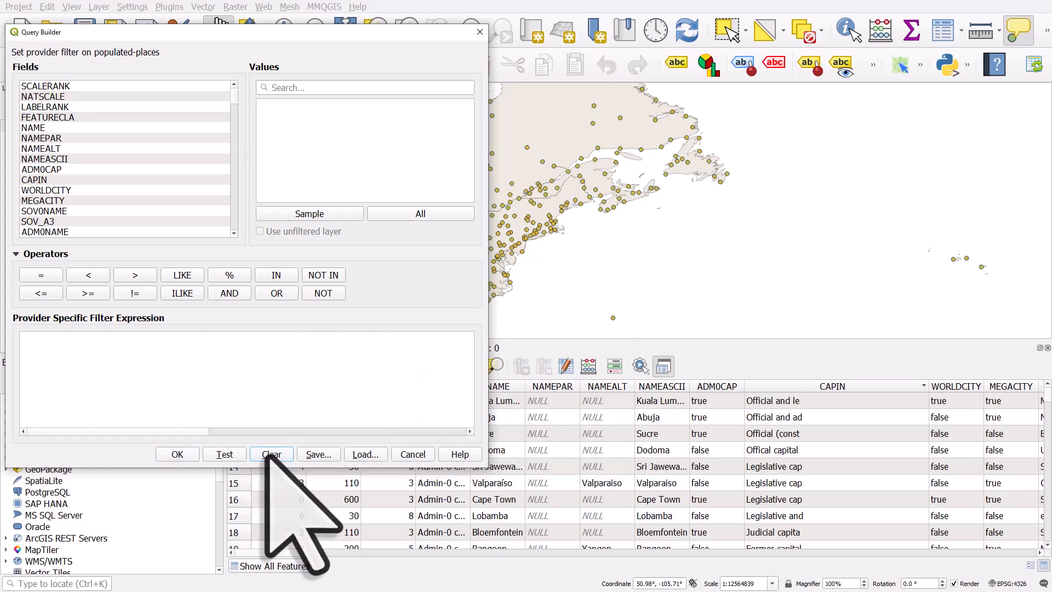
pyautogui.click(44, 128)
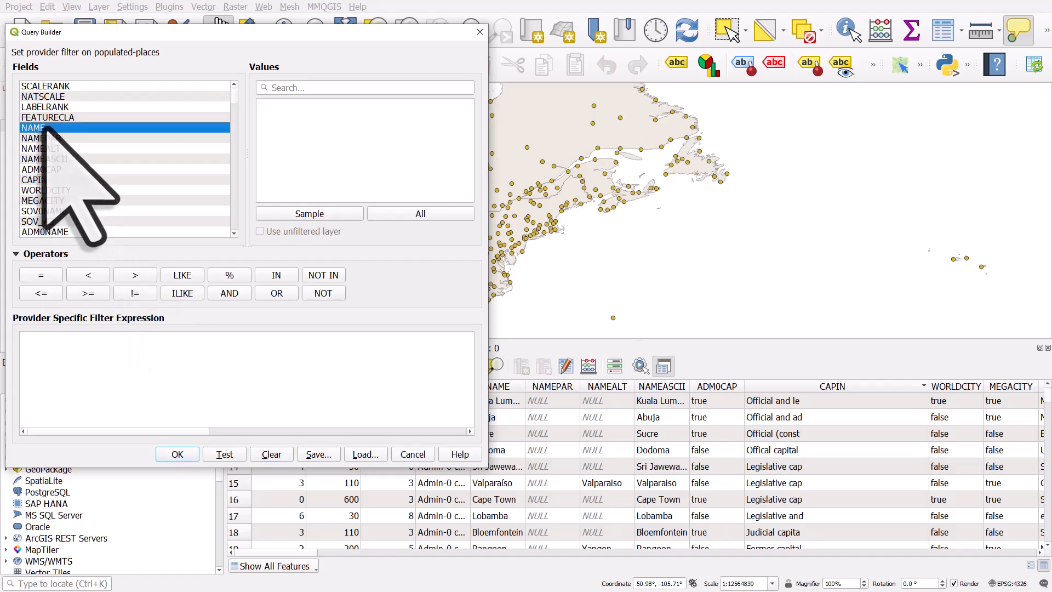
pyautogui.doubleClick(59, 129)
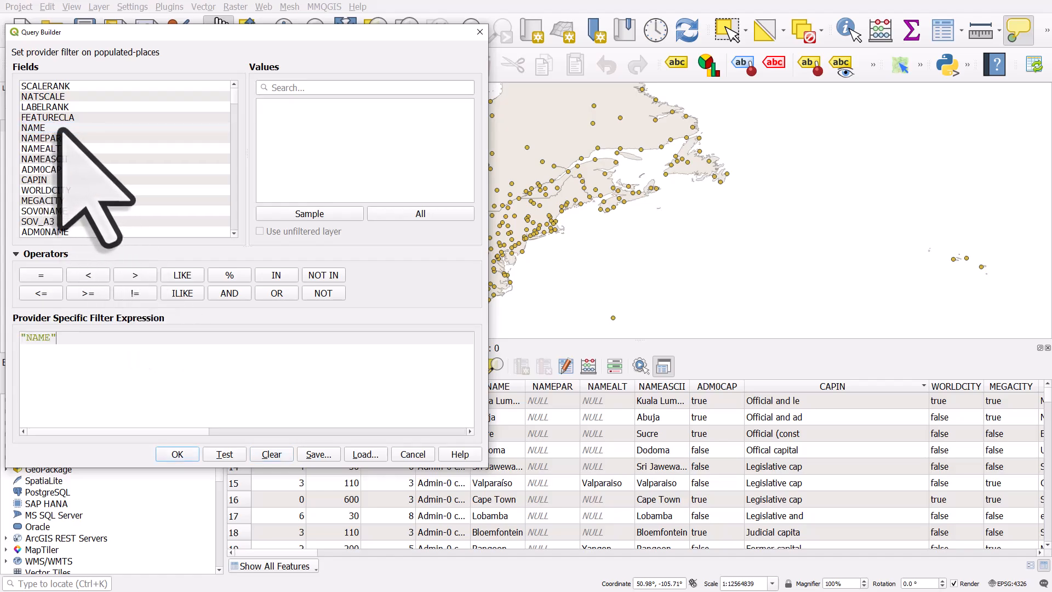
pyautogui.click(183, 274)
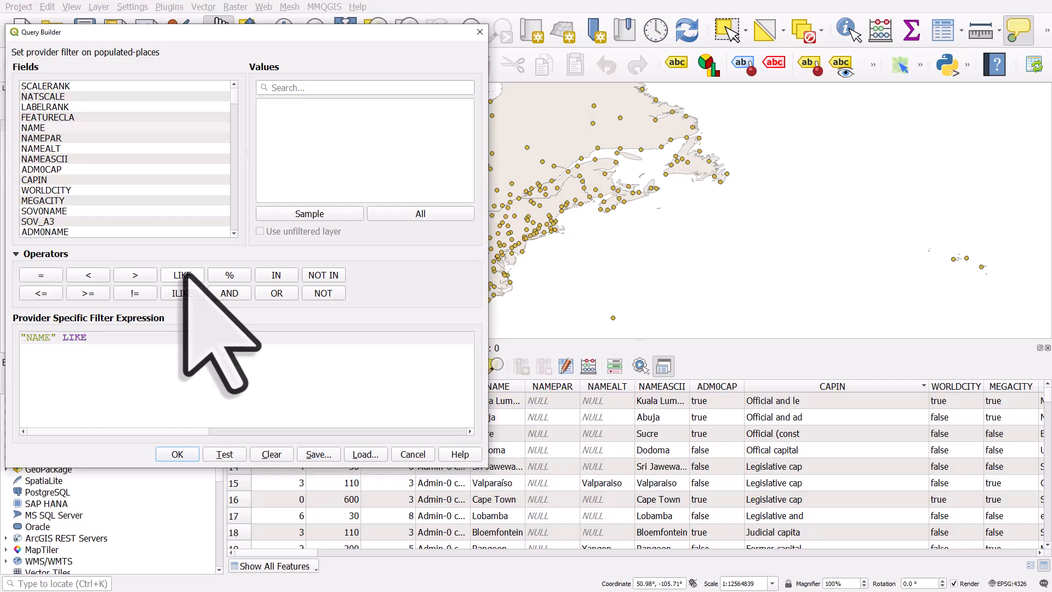
pyautogui.write("'%x%'")
# Step: Test the "NAME" LIKE '%x%' query and apply it to the populated places layer
pyautogui.doubleClick(70, 340)
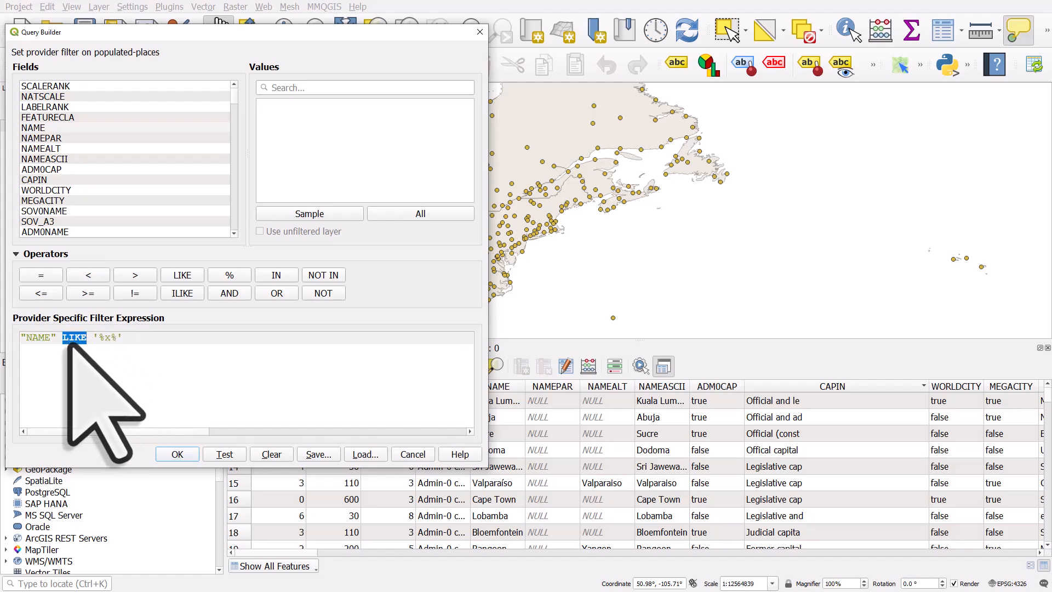
pyautogui.click(74, 348)
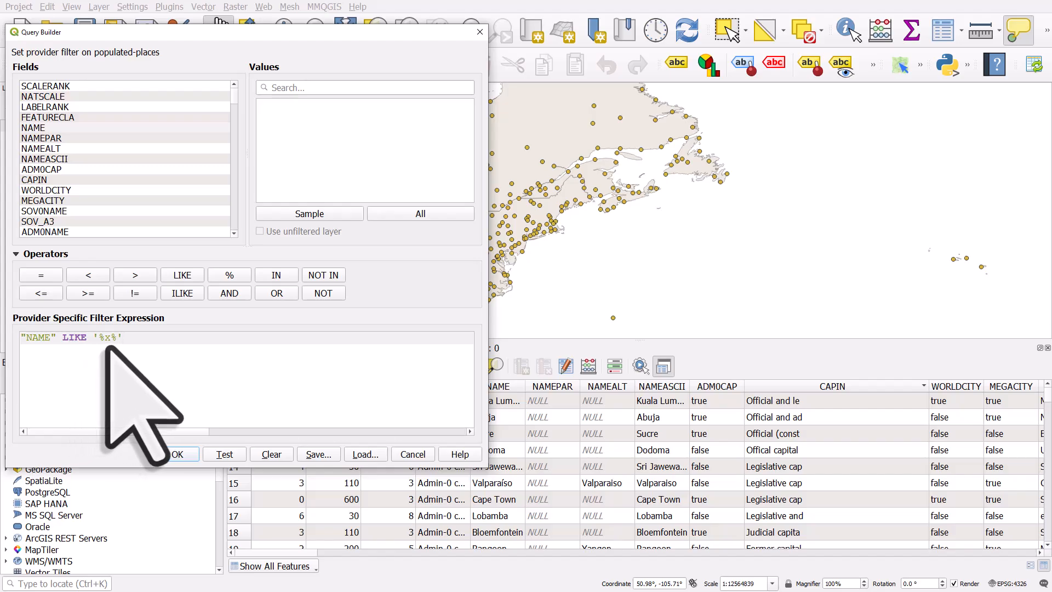
pyautogui.doubleClick(107, 337)
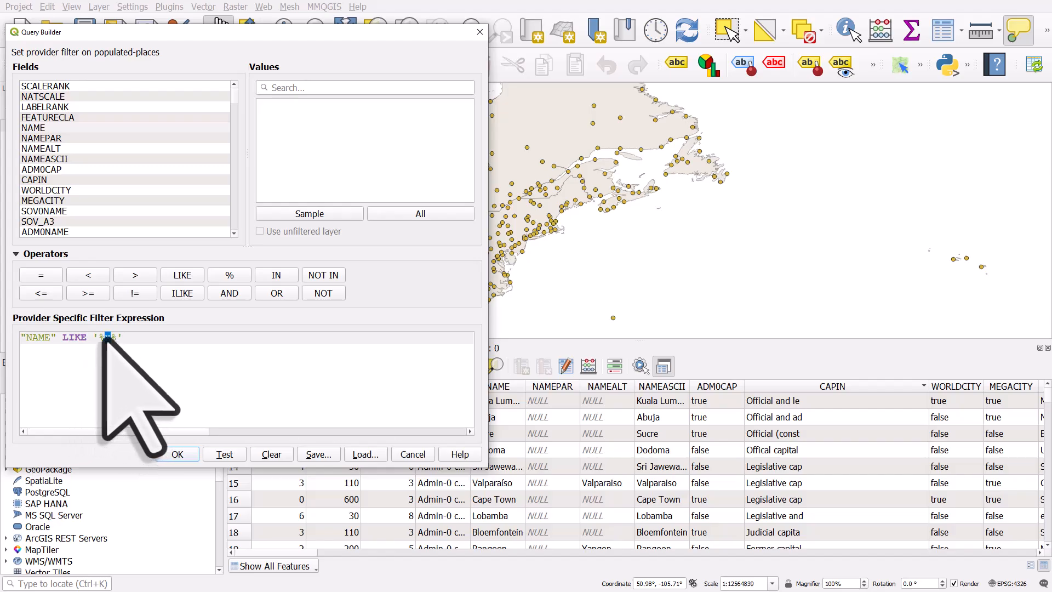
pyautogui.press('End')
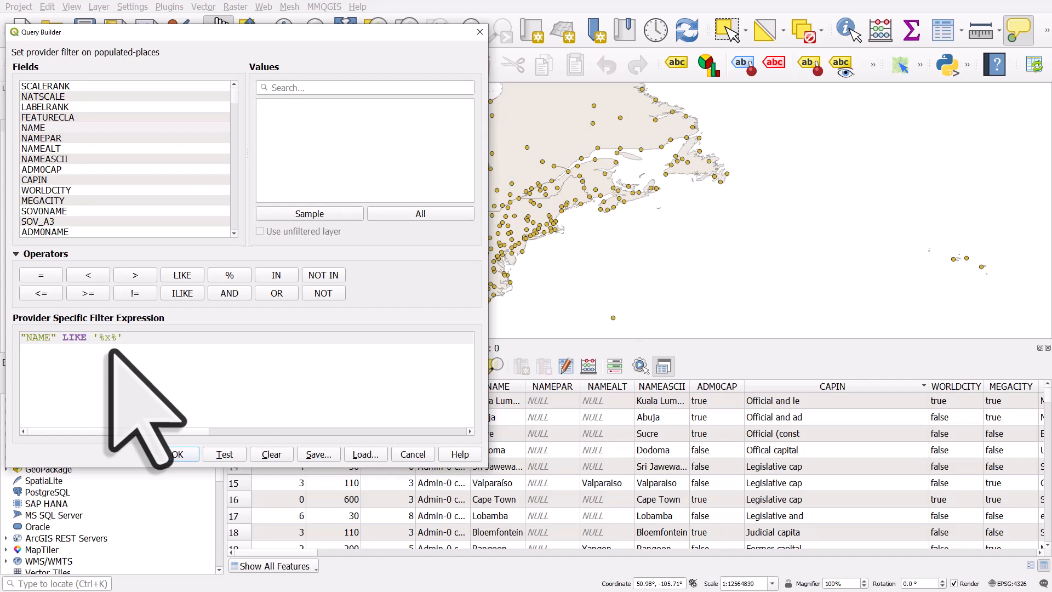
pyautogui.click(225, 454)
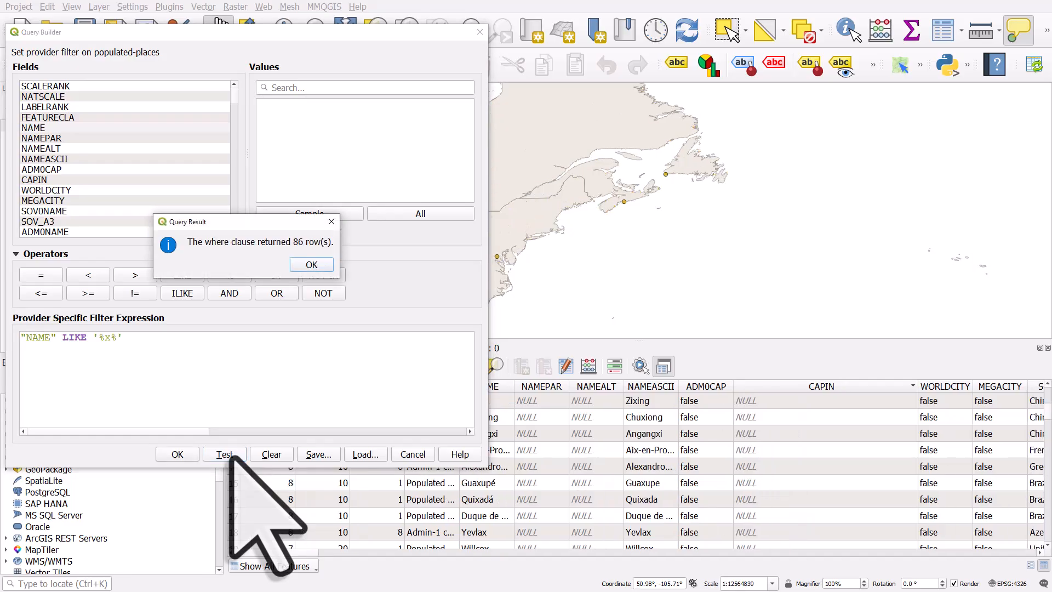
pyautogui.click(312, 265)
pyautogui.click(174, 455)
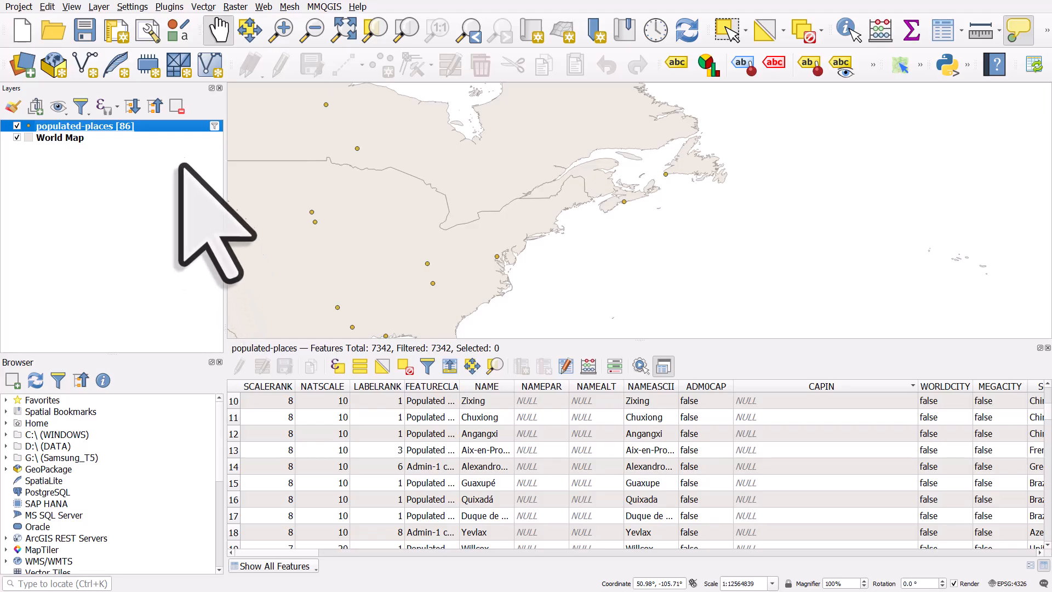
# Step: Turn off scale-dependent visibility for the populated places labels in the layer properties
pyautogui.doubleClick(168, 129)
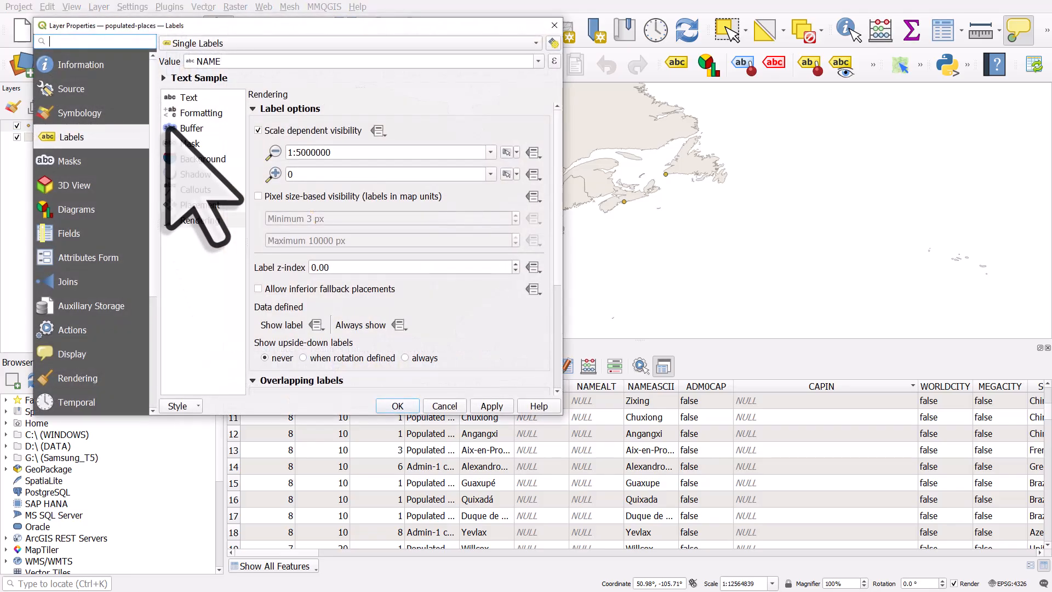
pyautogui.click(258, 131)
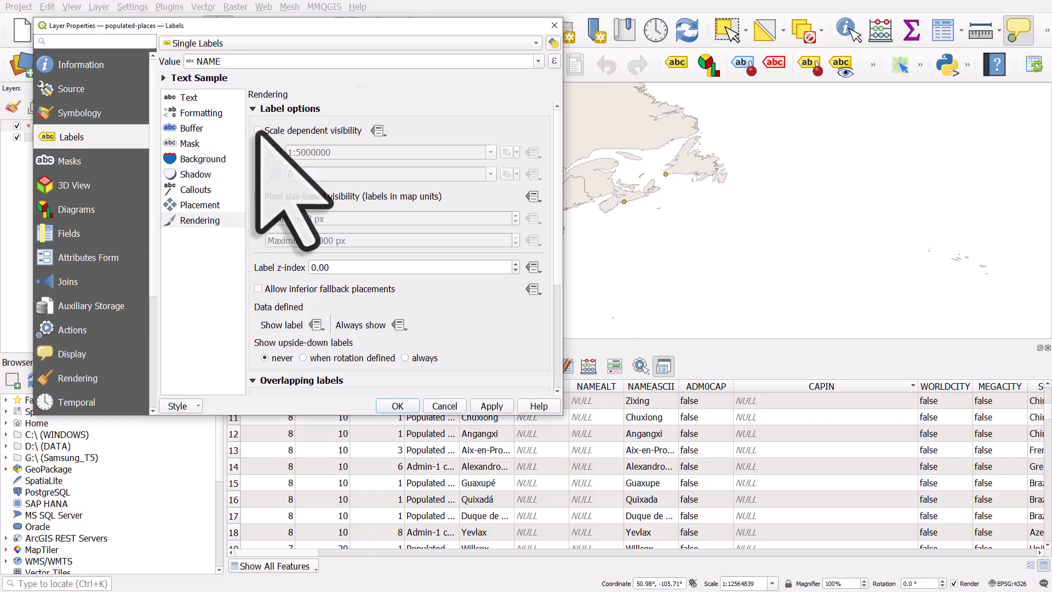
pyautogui.click(396, 406)
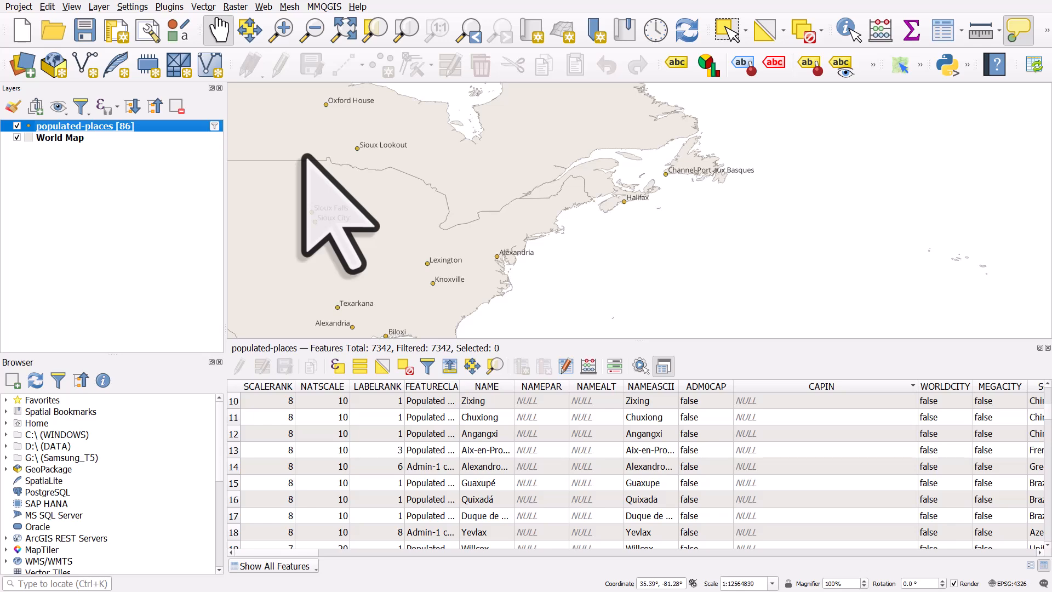
# Step: Change the filter expression to "NAME" LIKE '%x' and test the query
pyautogui.moveTo(579, 236); pyautogui.dragTo(535, 278)
pyautogui.moveTo(611, 183); pyautogui.dragTo(609, 242)
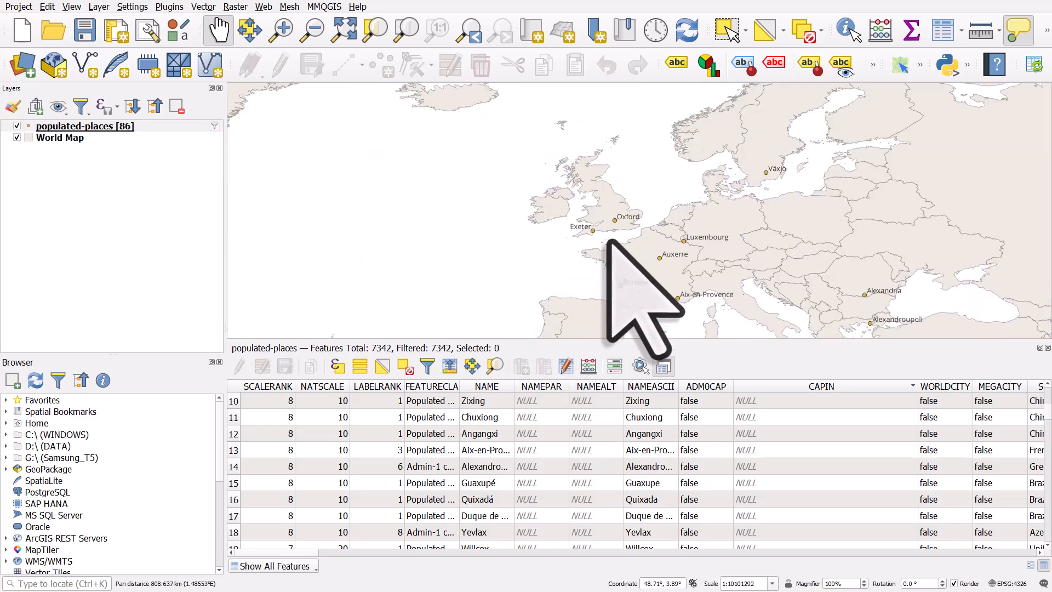
pyautogui.moveTo(664, 279); pyautogui.dragTo(562, 177)
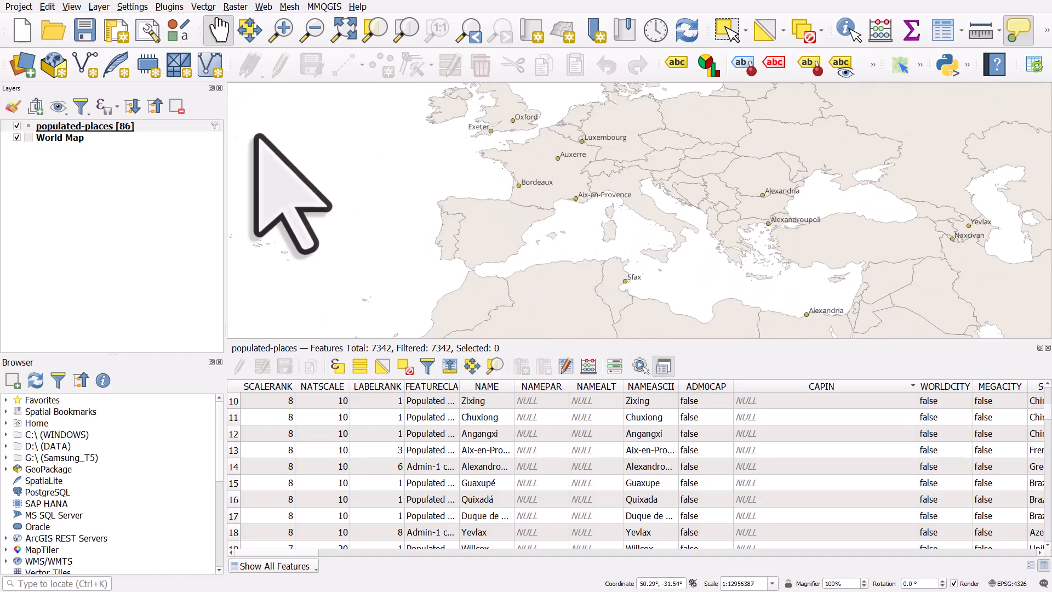
pyautogui.click(214, 126)
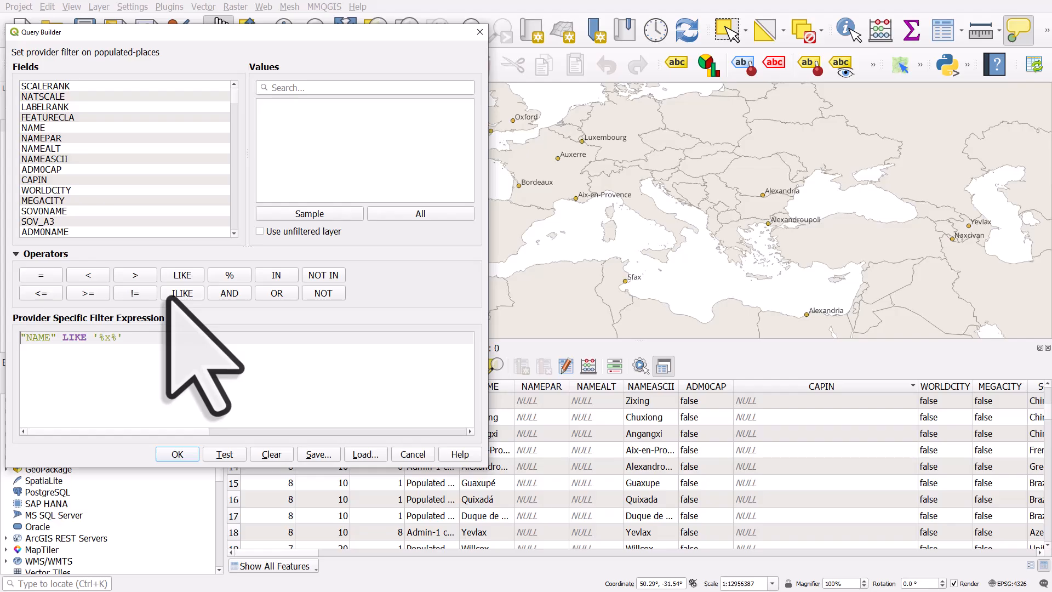
pyautogui.press('BackSpace')
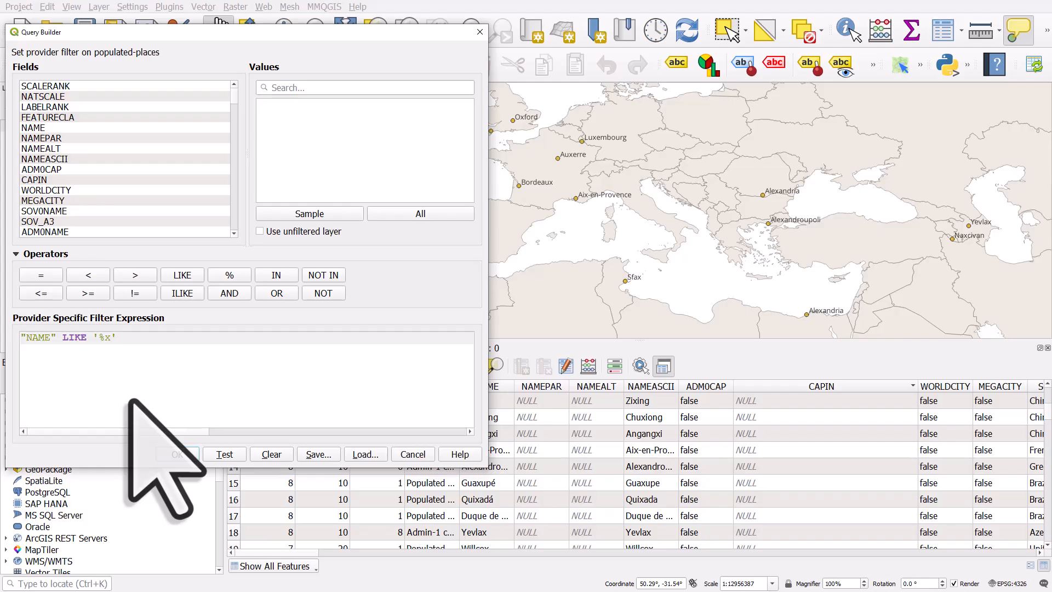
pyautogui.click(230, 455)
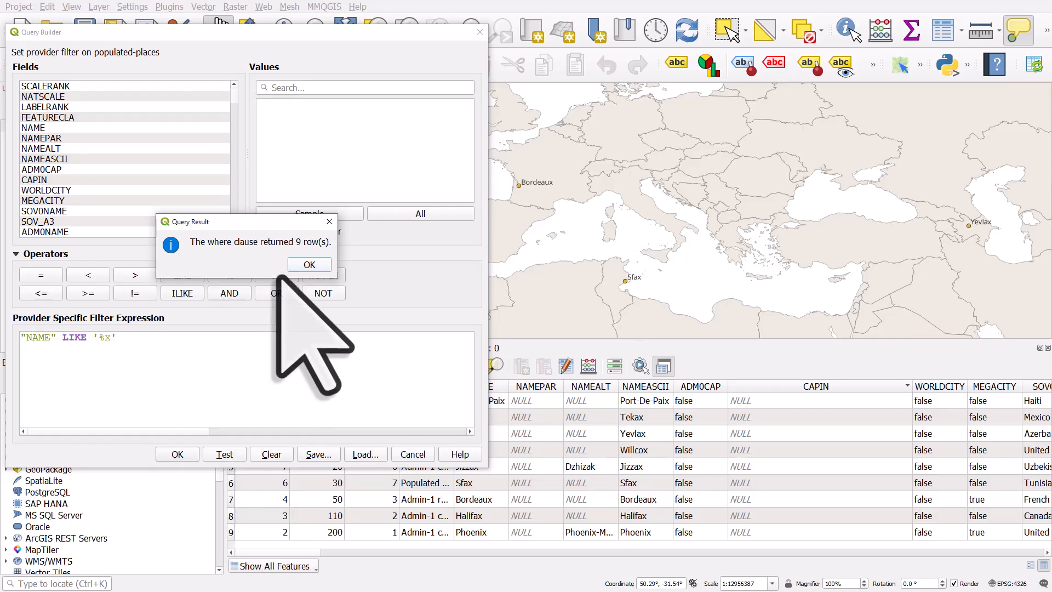
# Step: Change the filter expression to "NAME" LIKE 'x%' and test the query
pyautogui.click(301, 265)
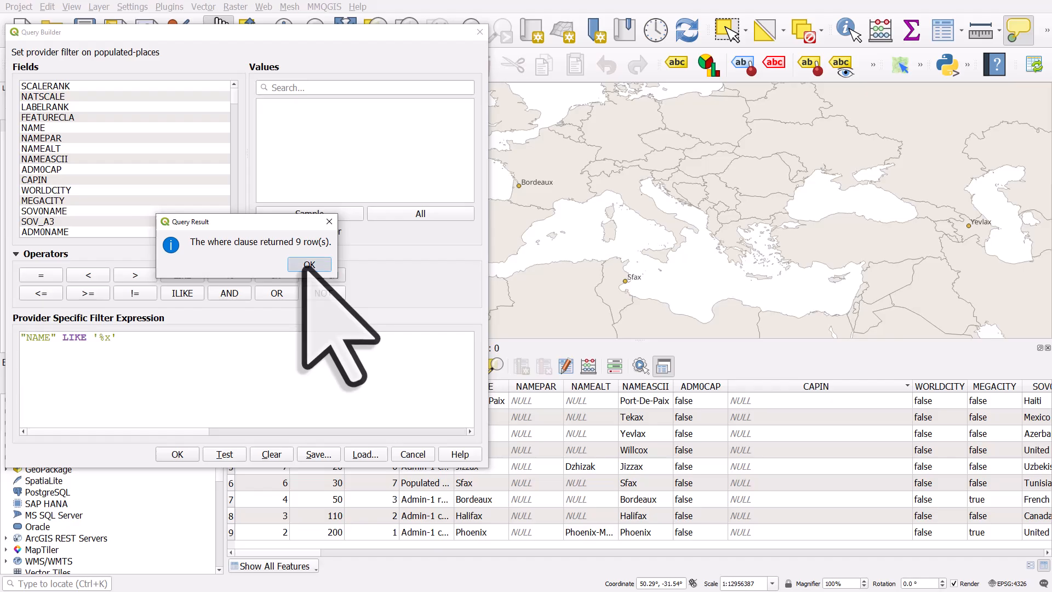
pyautogui.moveTo(98, 337); pyautogui.dragTo(104, 337)
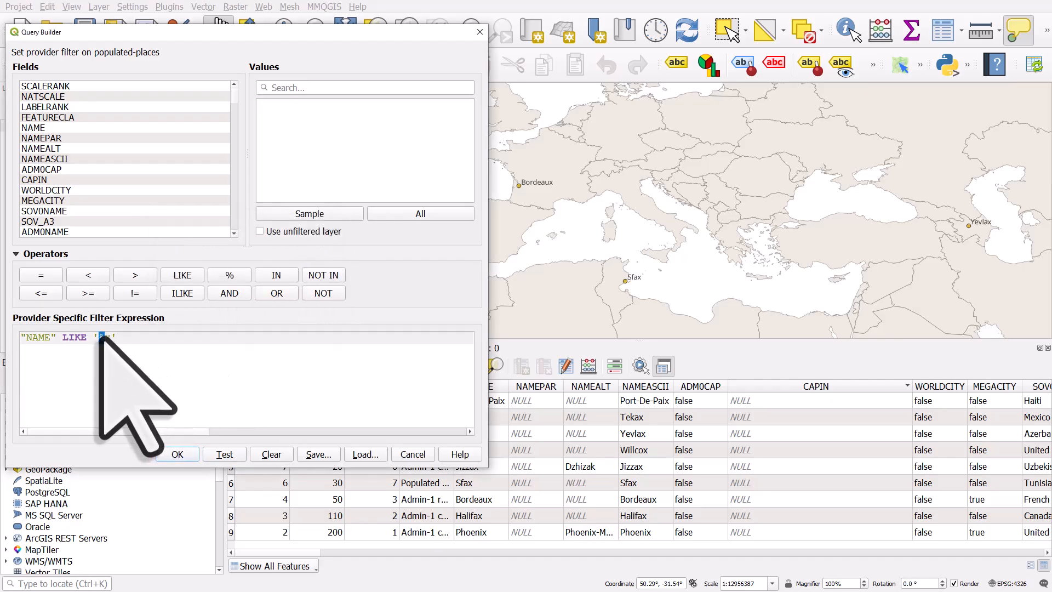
pyautogui.press('BackSpace')
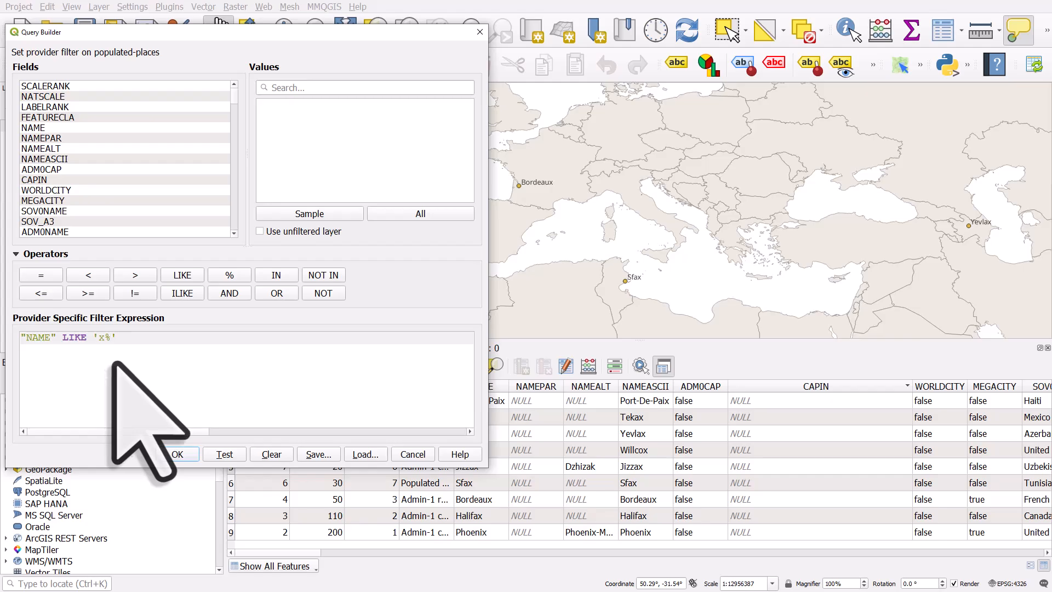
pyautogui.click(221, 453)
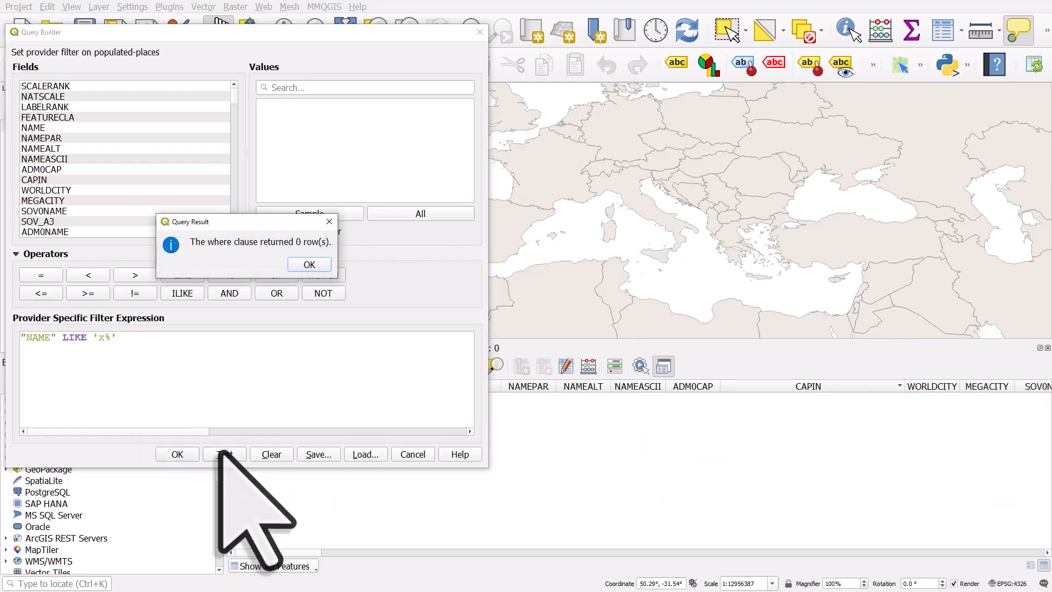
pyautogui.click(309, 264)
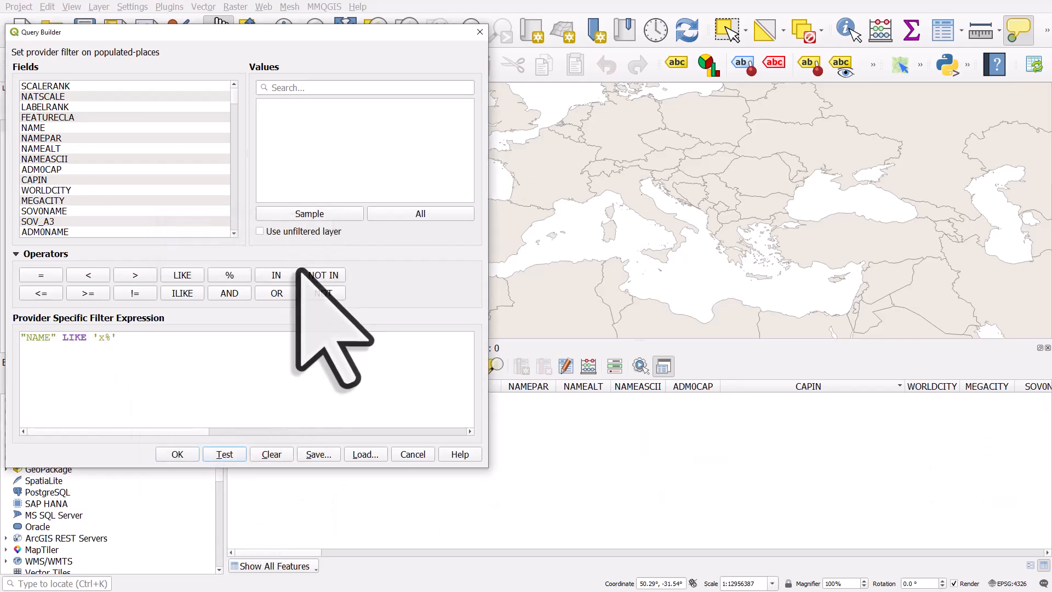
# Step: Change the pattern to 'X%' with an uppercase X and test the query
pyautogui.click(104, 338)
pyautogui.moveTo(104, 339); pyautogui.dragTo(98, 339)
pyautogui.write('X')
pyautogui.click(224, 454)
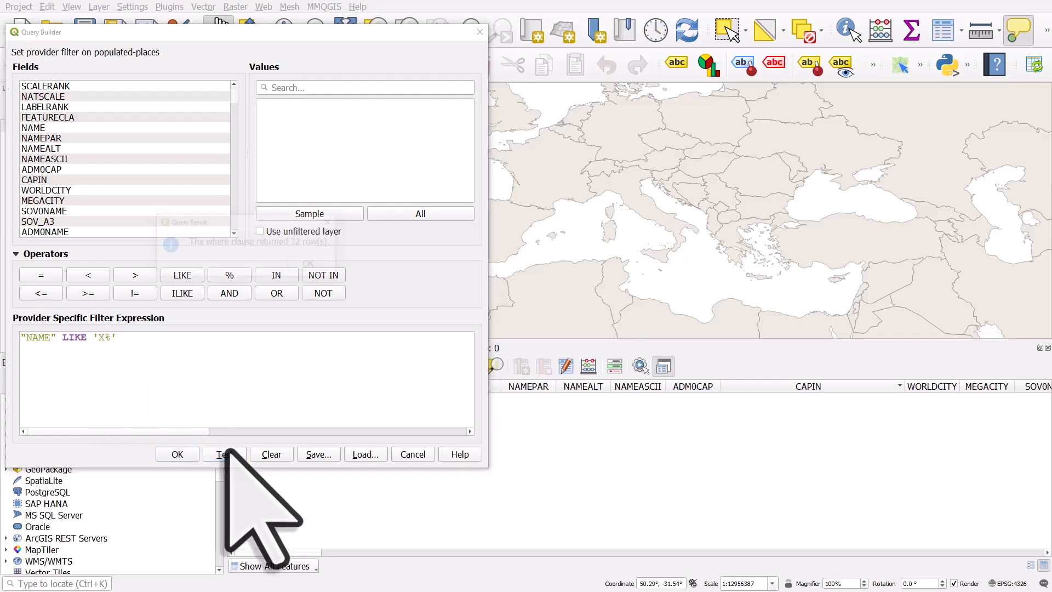
pyautogui.click(307, 265)
# Step: Replace LIKE with ILIKE in the expression and test the case-insensitive query
pyautogui.doubleClick(79, 338)
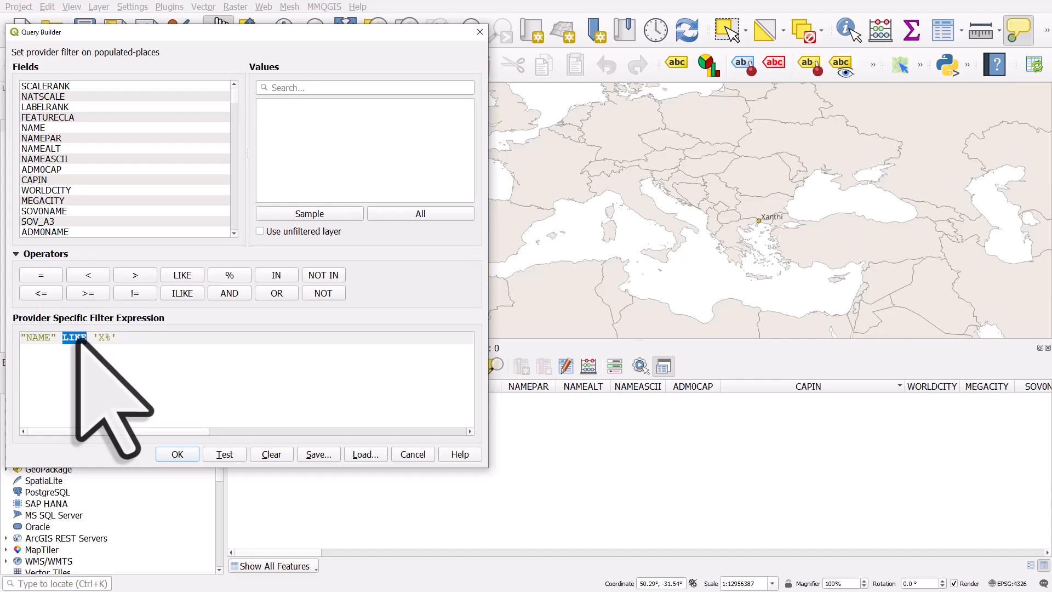
pyautogui.click(182, 293)
pyautogui.click(233, 455)
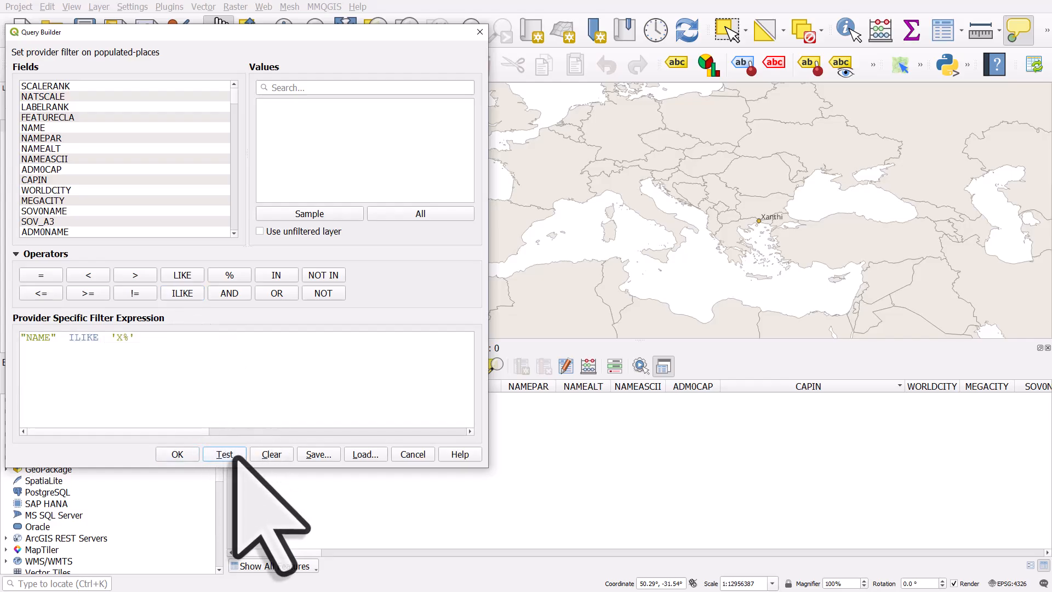
pyautogui.click(308, 265)
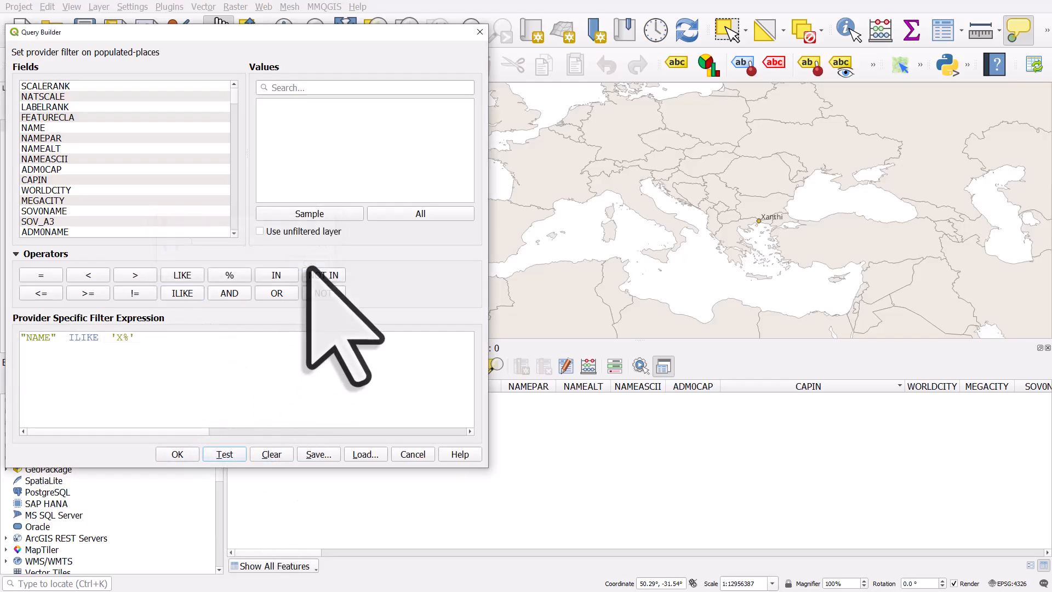
# Step: Change the ILIKE pattern back to a lowercase 'x%' and test the query again
pyautogui.doubleClick(118, 336)
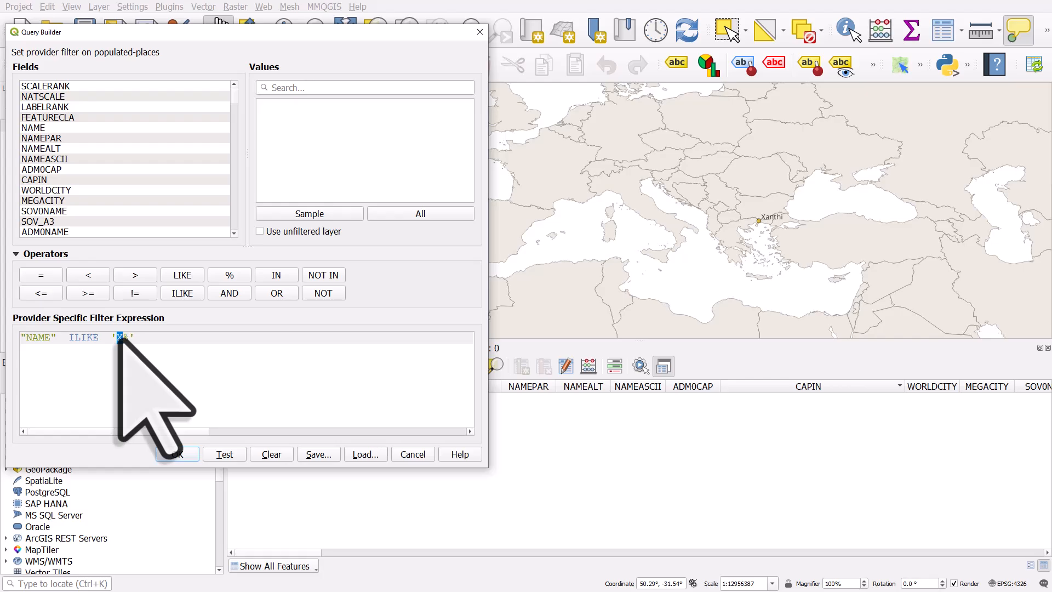
pyautogui.write('x')
pyautogui.click(226, 454)
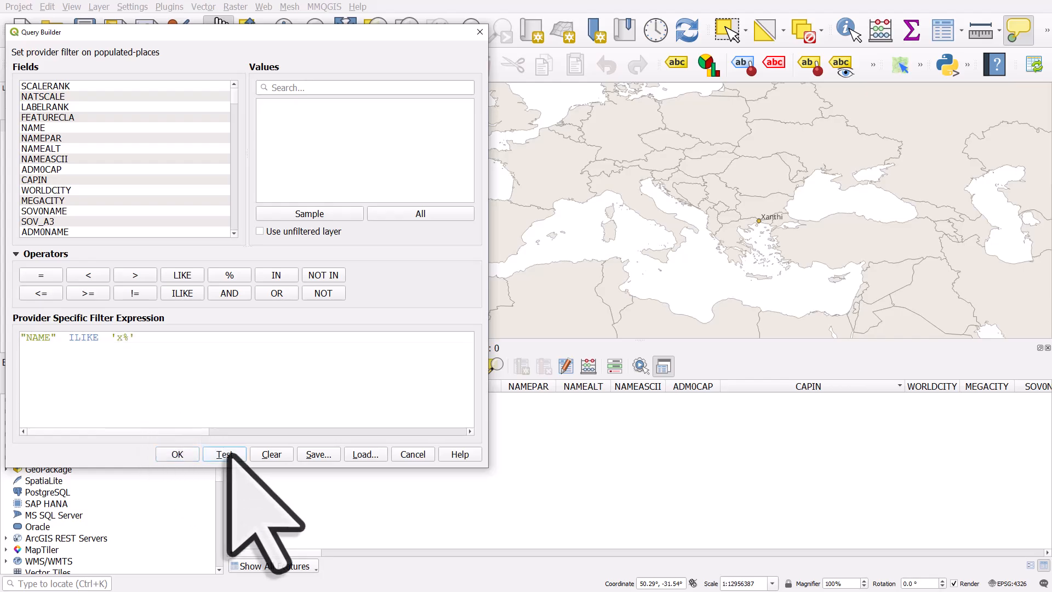
pyautogui.click(312, 265)
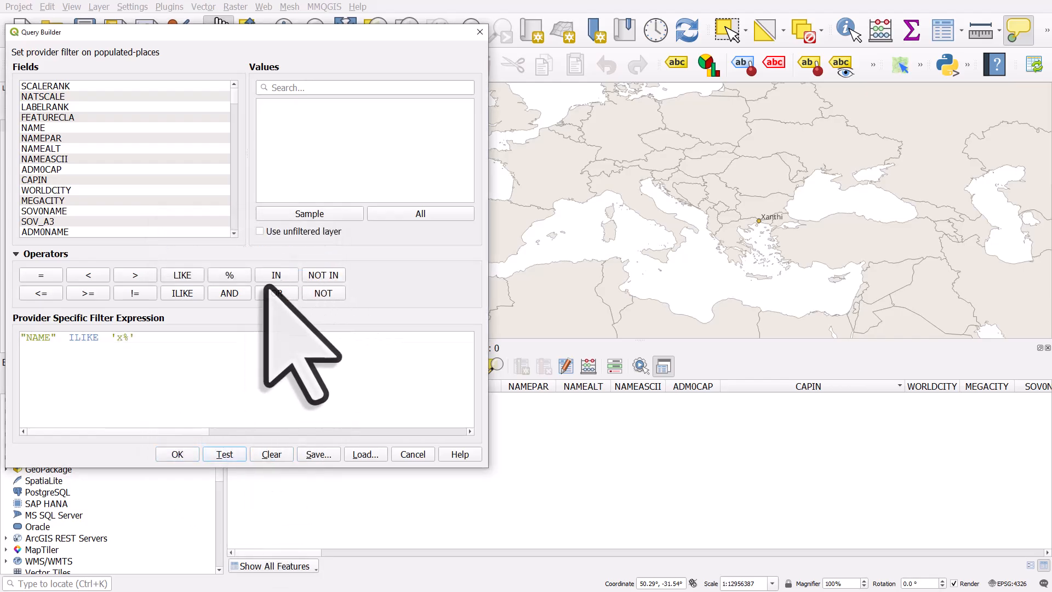
# Step: Switch the operator back to LIKE and copy the whole "NAME" LIKE 'x%' expression
pyautogui.doubleClick(84, 337)
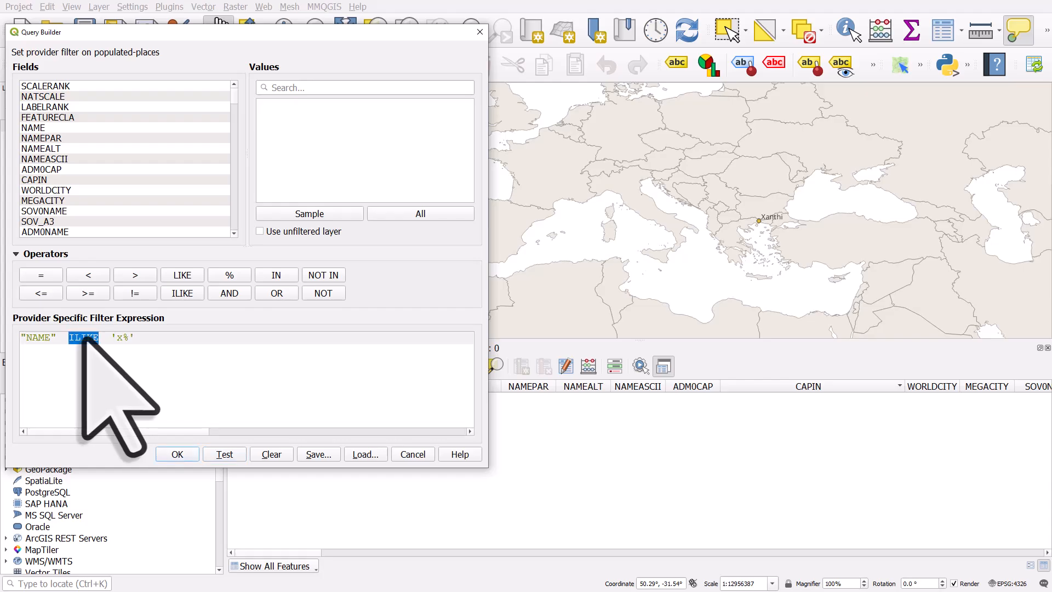
pyautogui.click(120, 340)
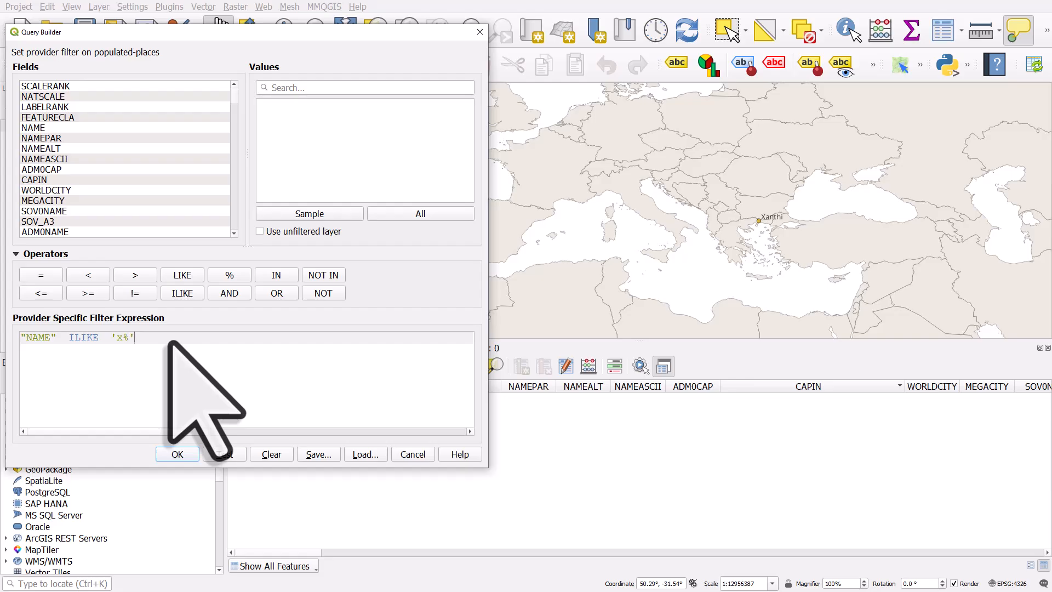
pyautogui.moveTo(170, 343); pyautogui.dragTo(0, 342)
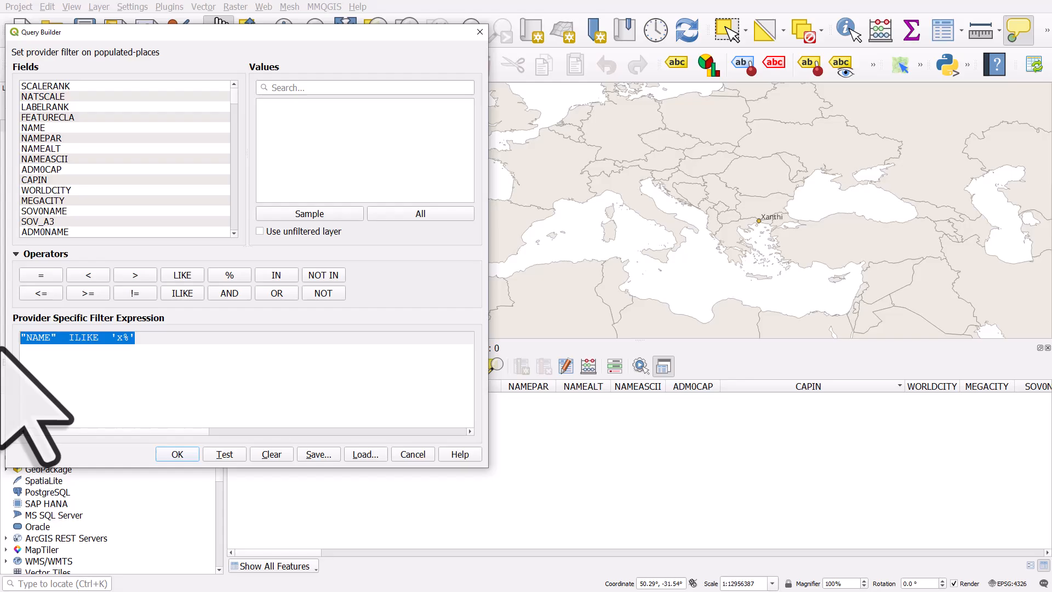
pyautogui.doubleClick(82, 337)
pyautogui.click(182, 275)
pyautogui.moveTo(148, 339); pyautogui.dragTo(15, 341)
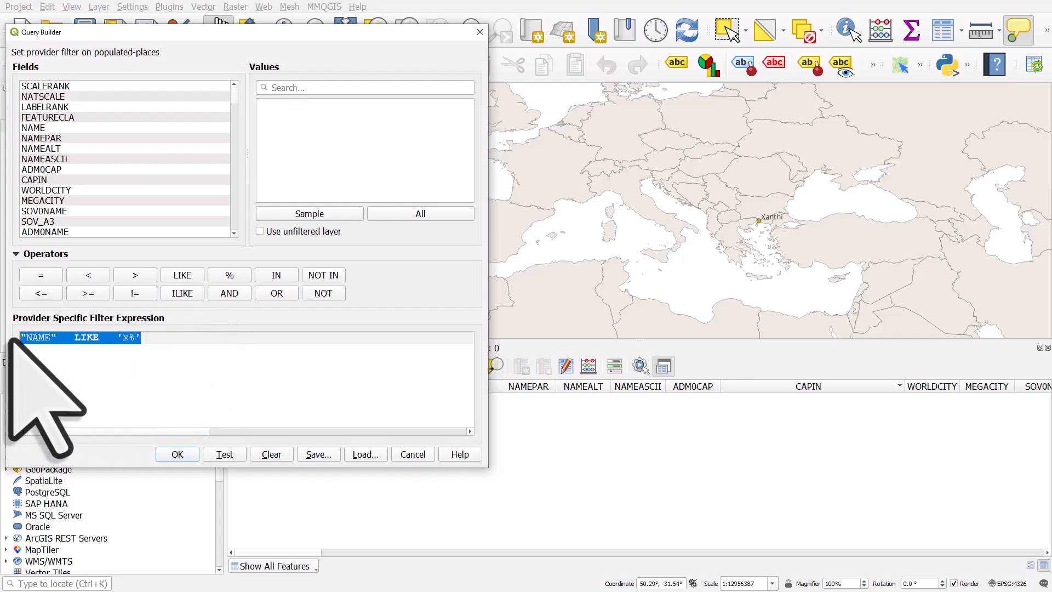
pyautogui.click(150, 342)
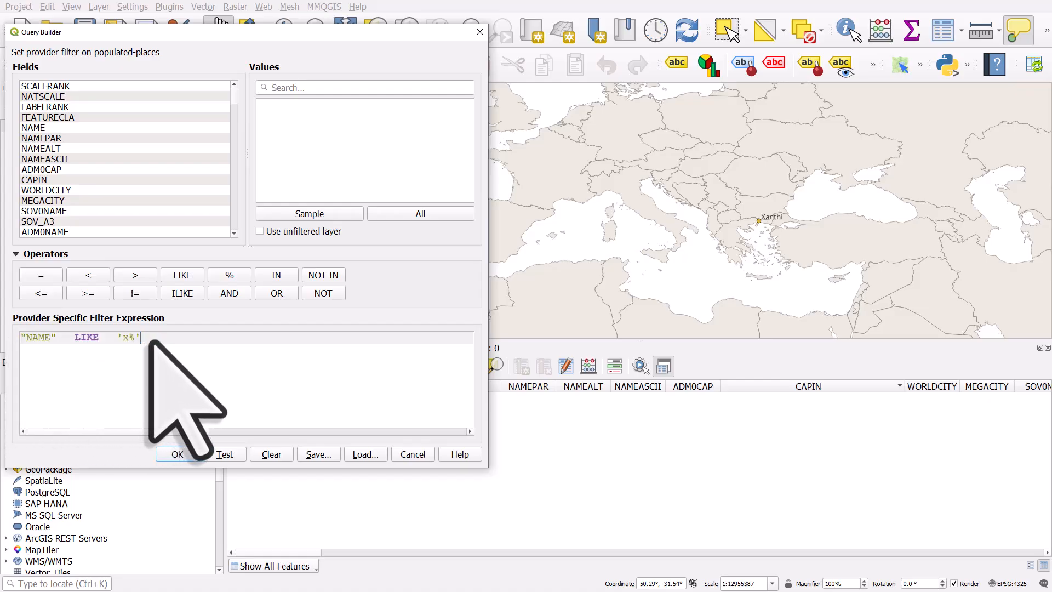
# Step: Extend the filter to "NAME" LIKE '%x%' OR "NAME" LIKE '%q%' by pasting a second condition
pyautogui.click(277, 295)
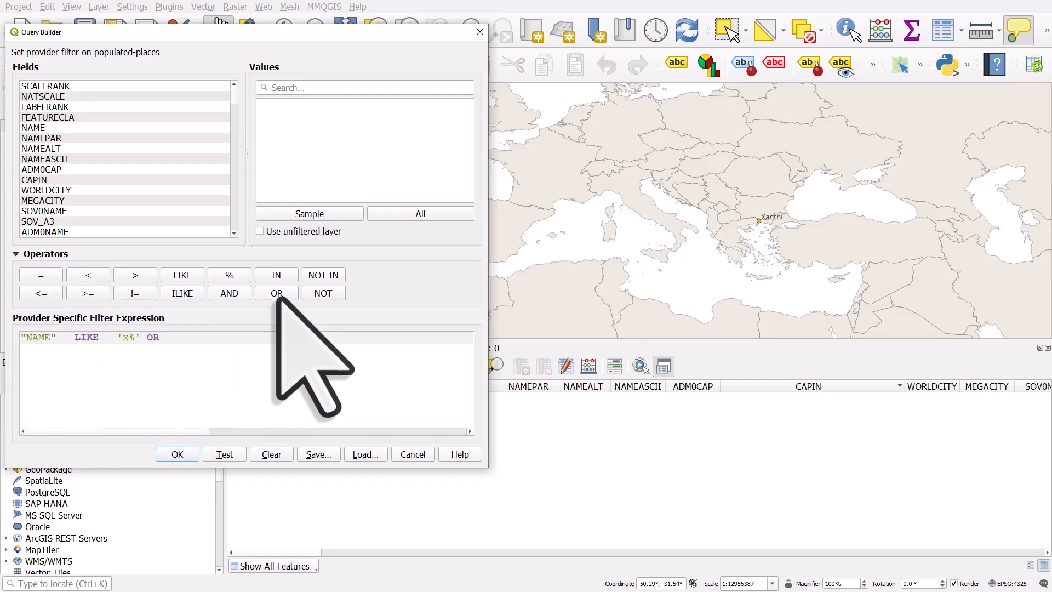
pyautogui.write('"NAME" LIKE \'x%\'')
pyautogui.doubleClick(270, 338)
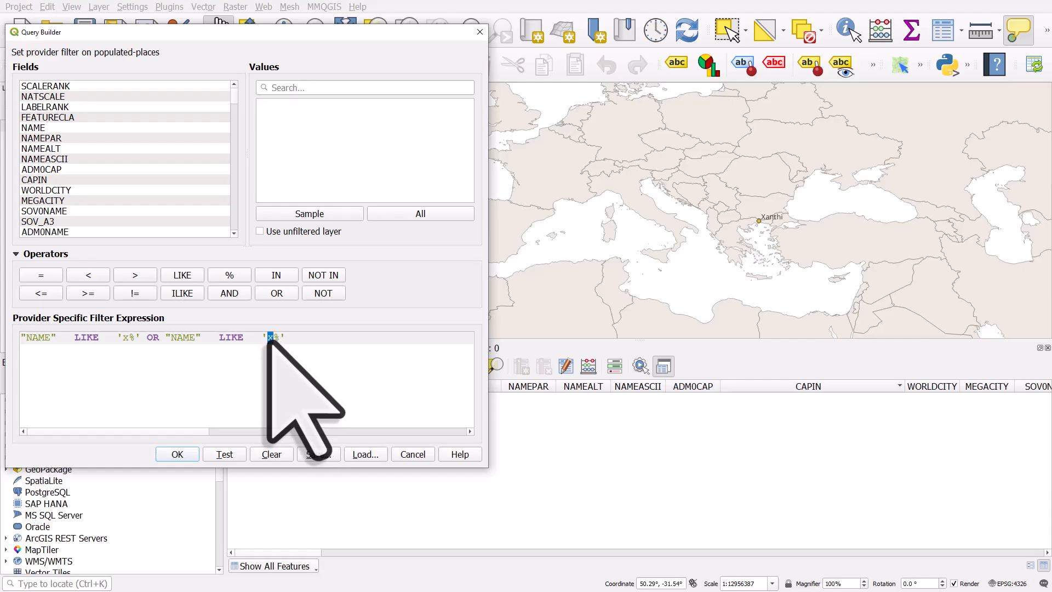
pyautogui.write('g')
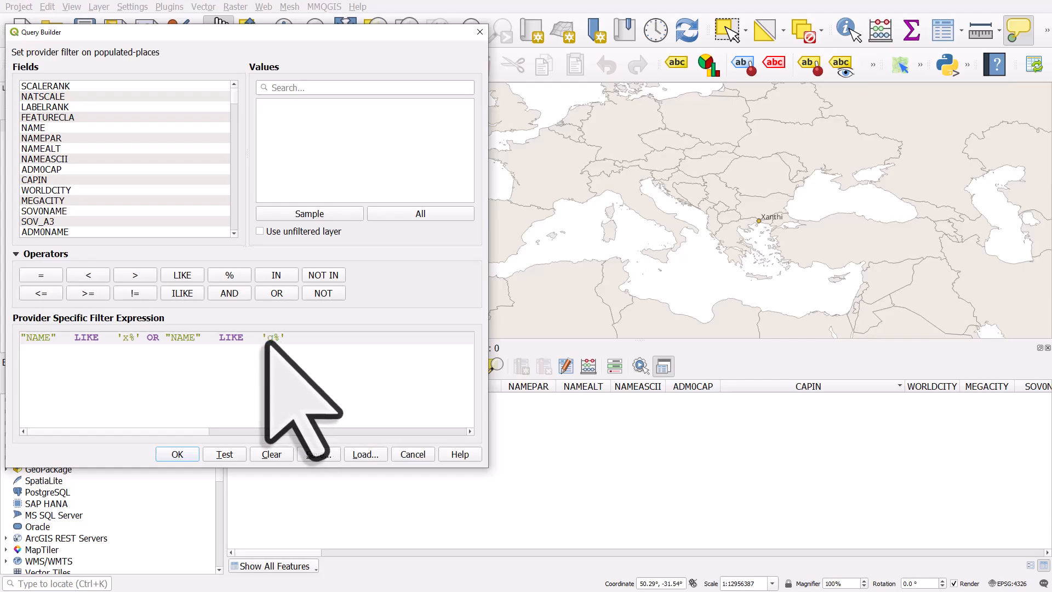
pyautogui.click(266, 337)
pyautogui.write('%')
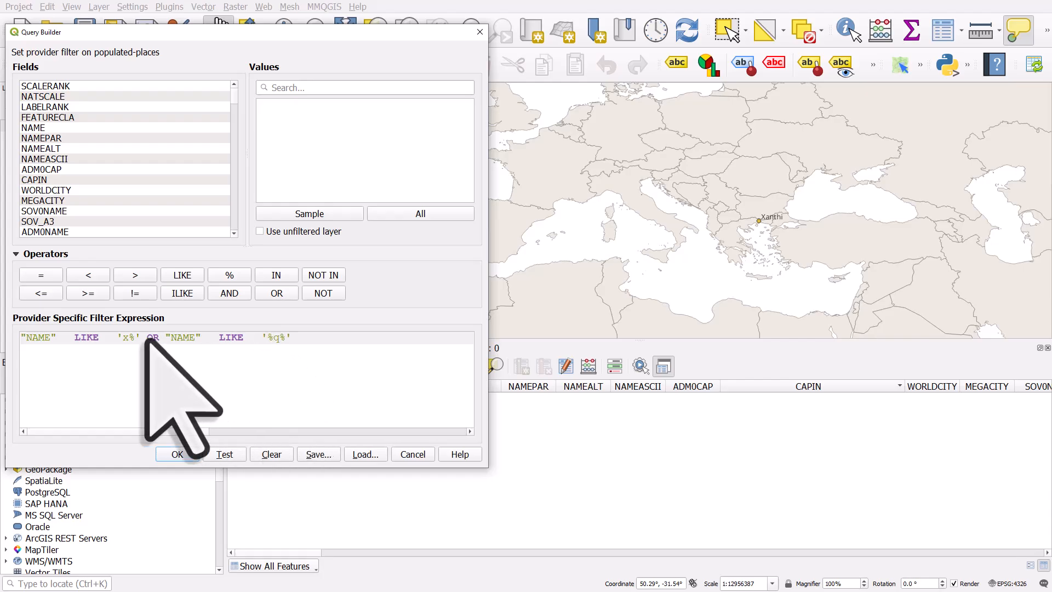
pyautogui.click(123, 338)
pyautogui.write('%')
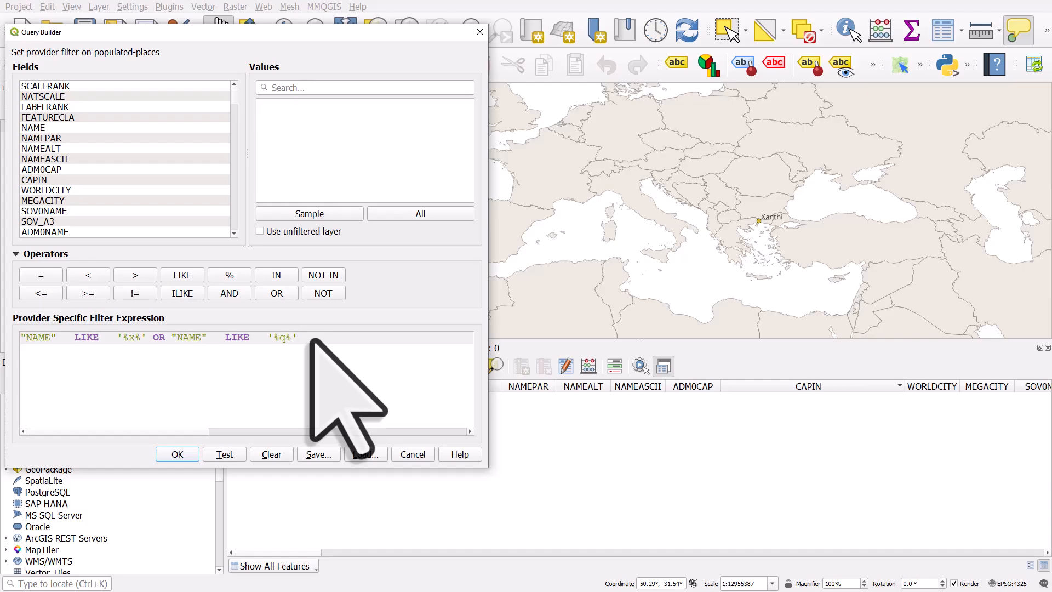
# Step: Test the combined OR query twice
pyautogui.click(240, 451)
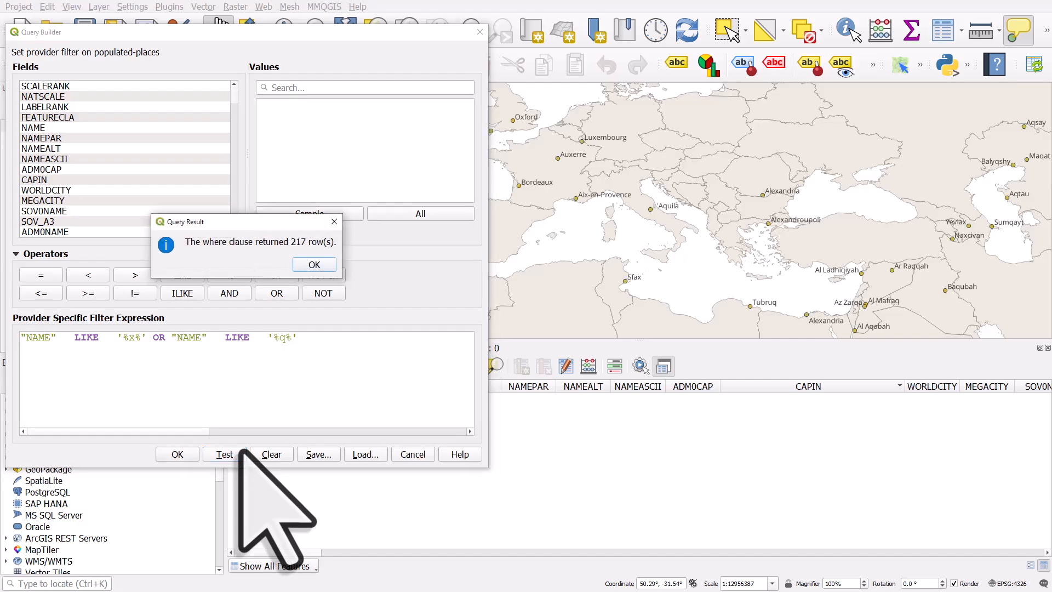
pyautogui.click(319, 262)
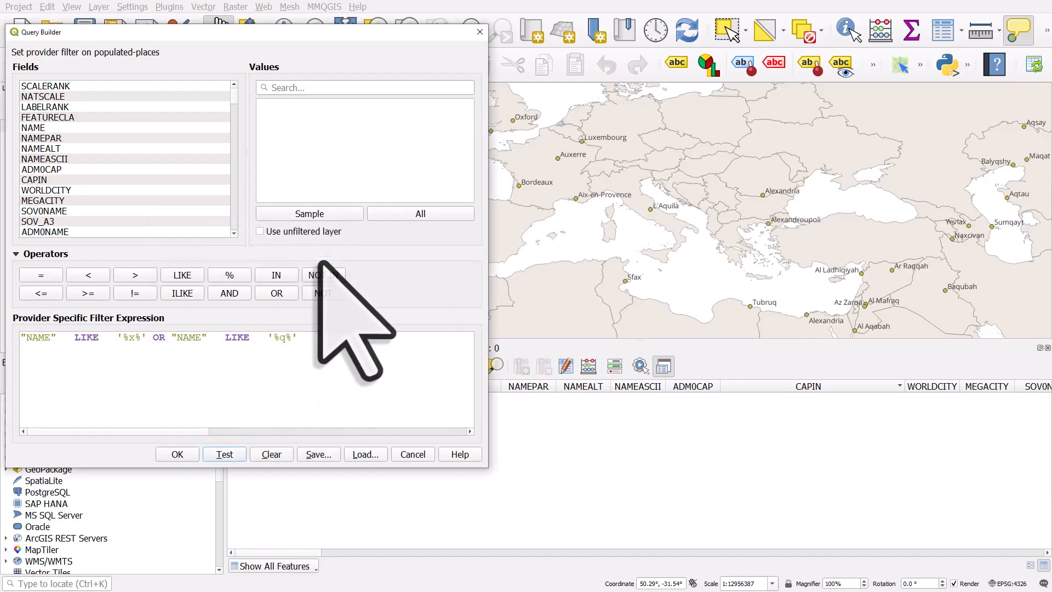
pyautogui.click(233, 454)
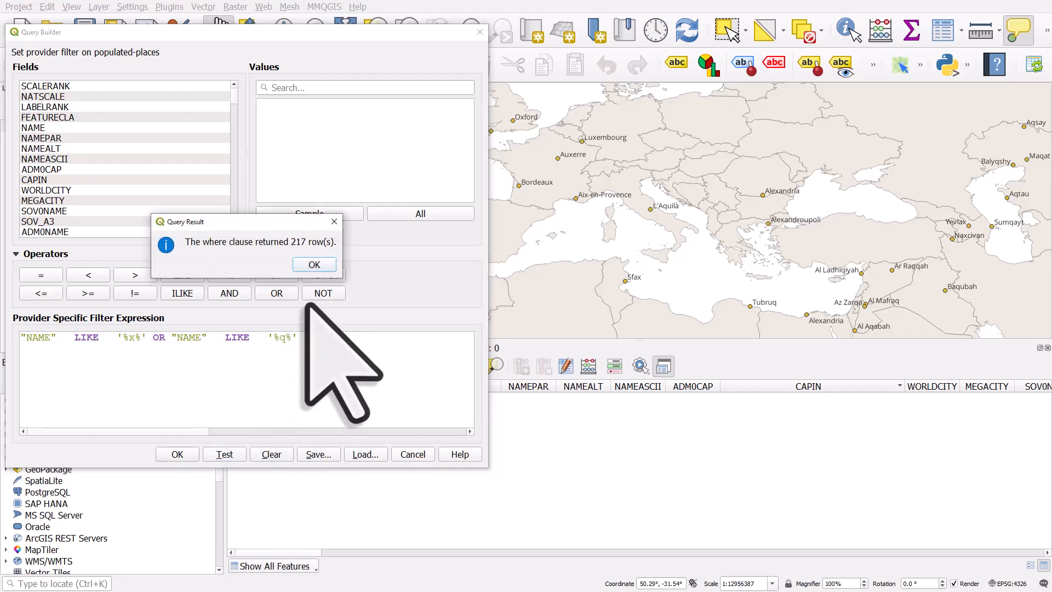
pyautogui.click(315, 265)
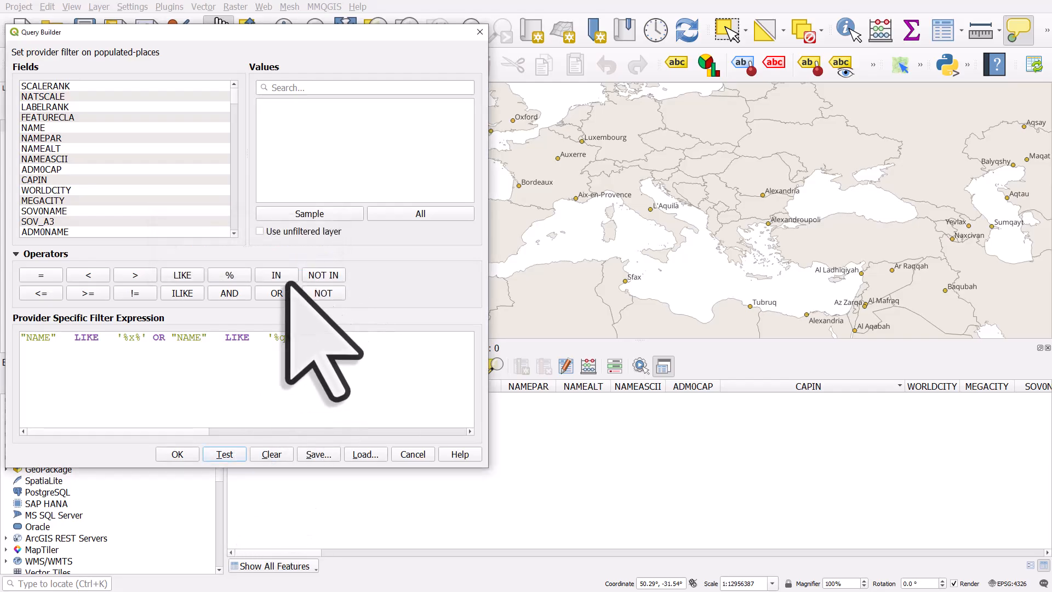
# Step: Replace OR with AND in the expression, test it, and apply the filter to the layer
pyautogui.doubleClick(158, 337)
pyautogui.click(230, 294)
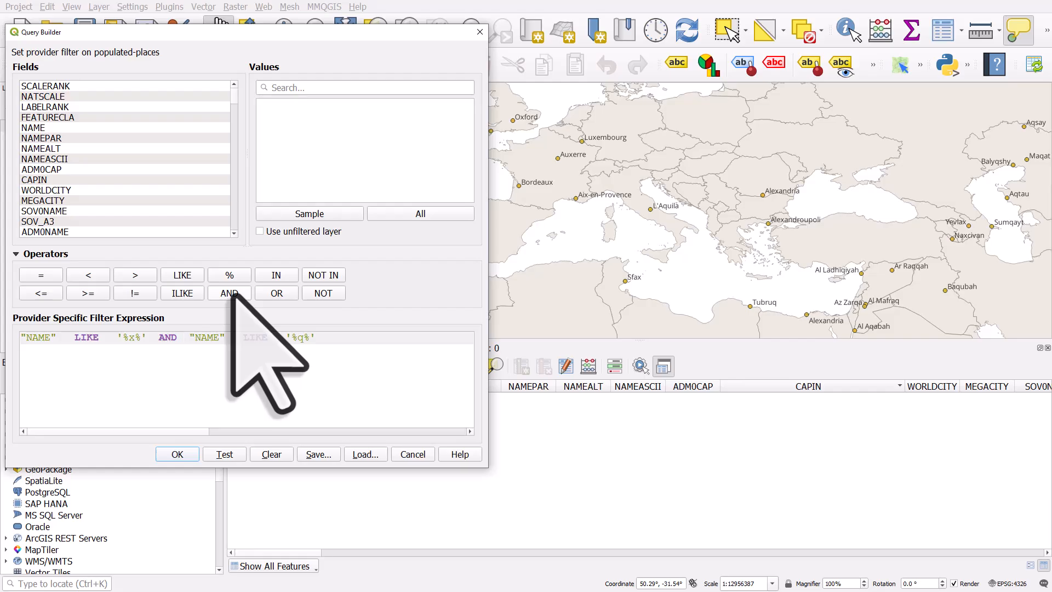
pyautogui.click(230, 455)
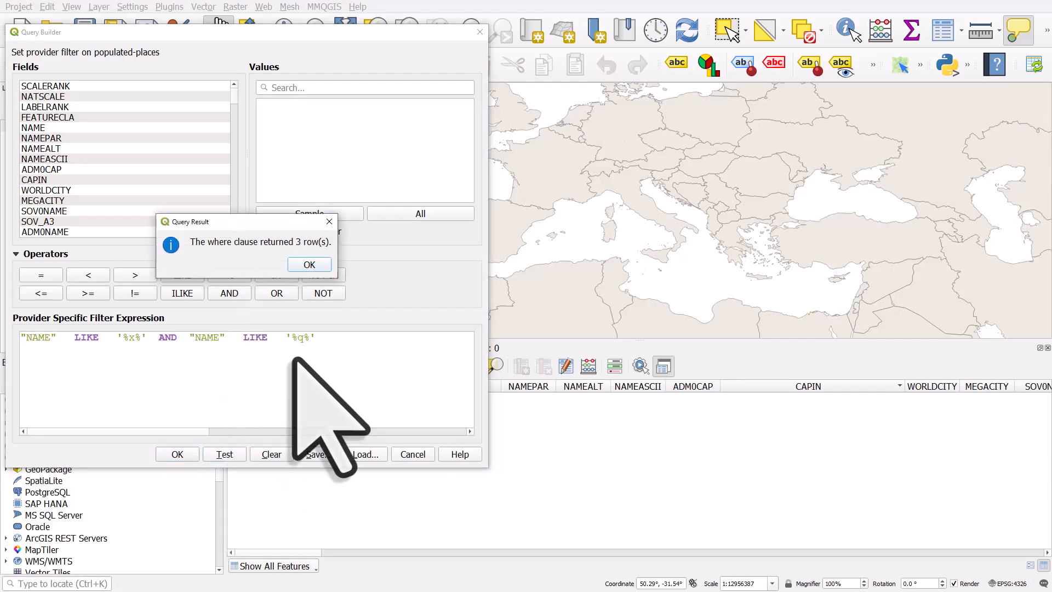
pyautogui.click(310, 264)
pyautogui.click(185, 453)
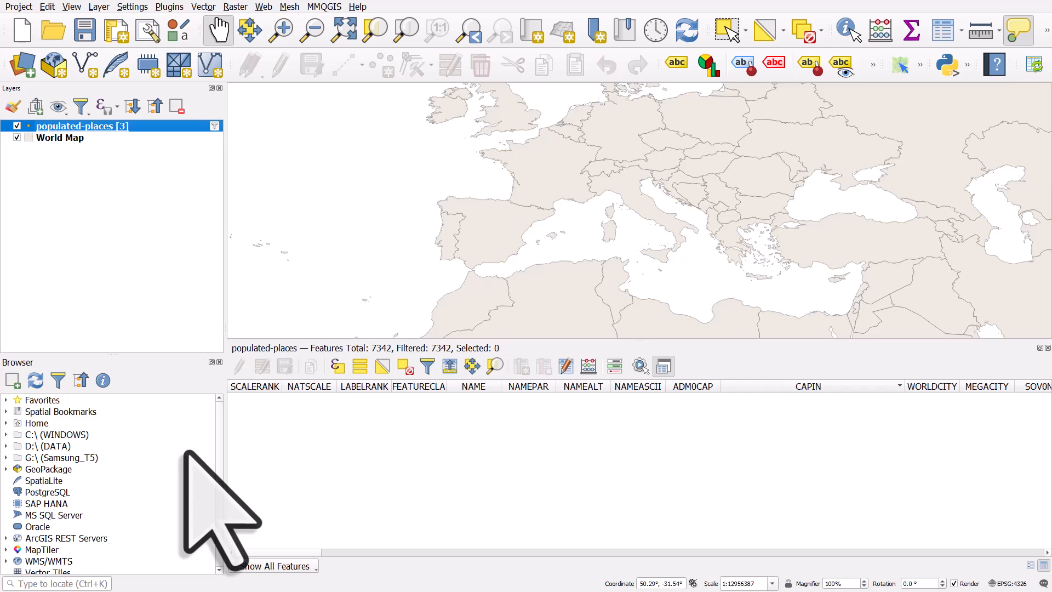
# Step: Zoom out to the full map and review the filtered features in the attribute table
pyautogui.click(401, 32)
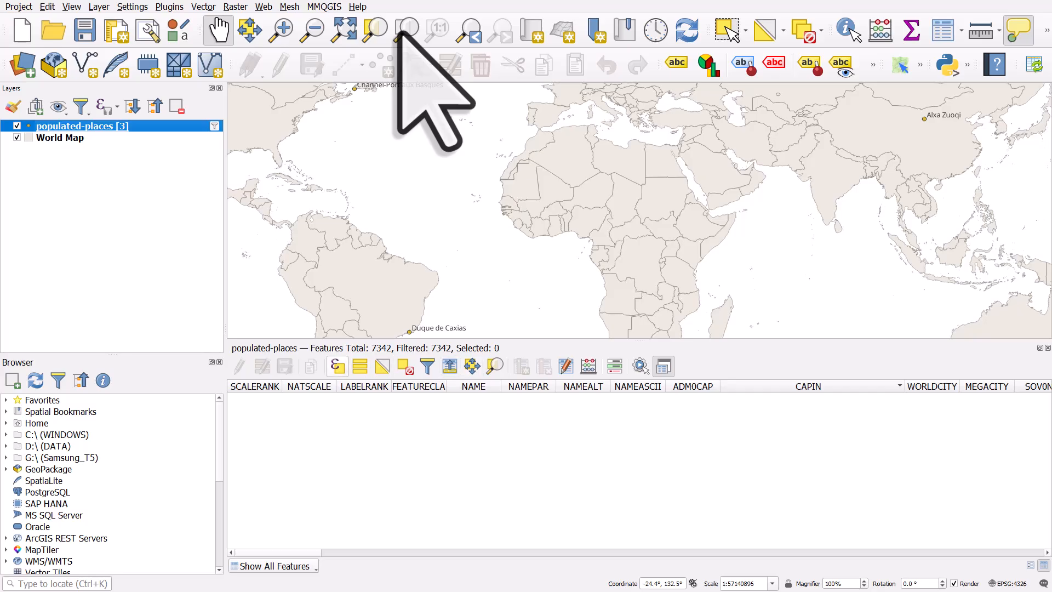
pyautogui.click(1047, 348)
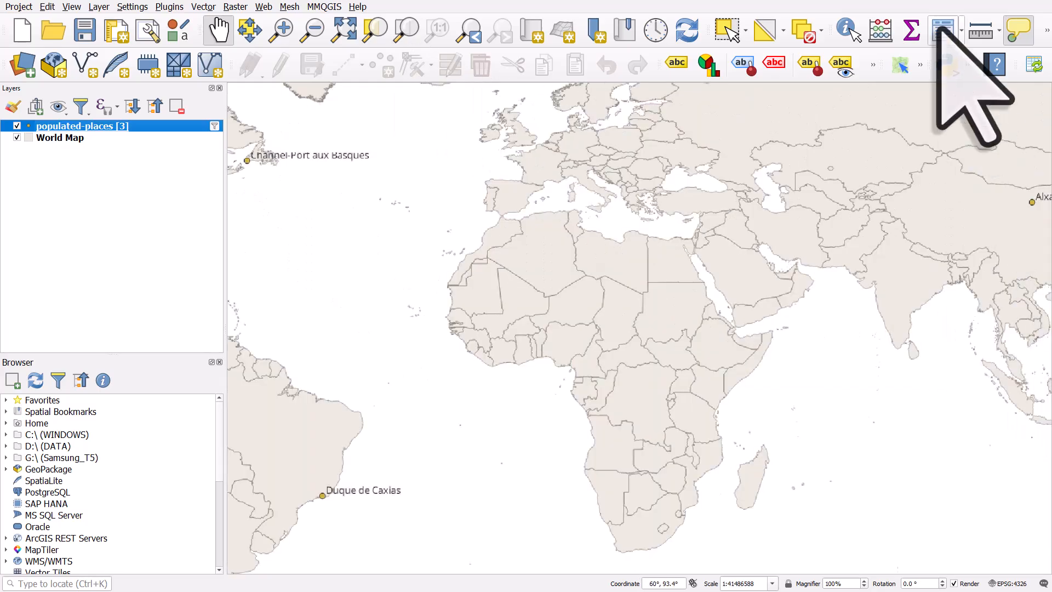
pyautogui.click(940, 30)
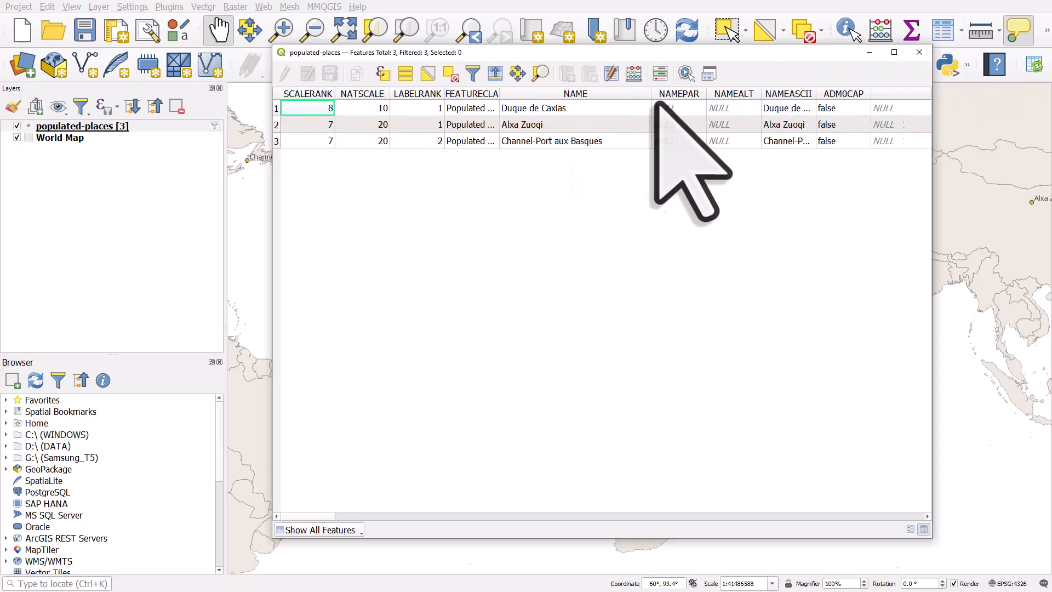
pyautogui.click(920, 52)
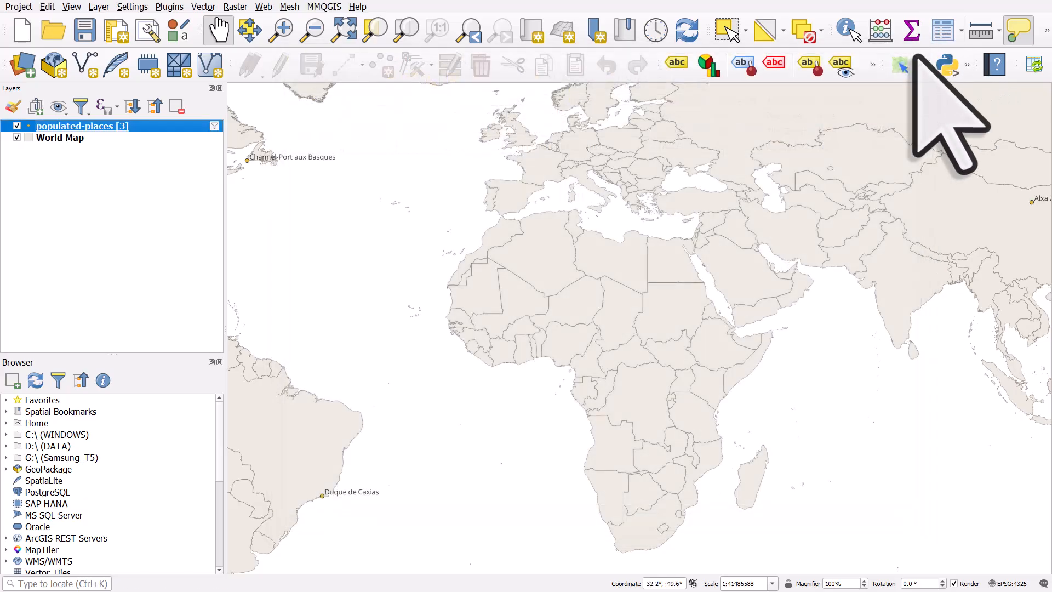
# Step: Open the layer's query builder, replace the expression with "LATITUDE" >= 0, and test it
pyautogui.click(214, 126)
pyautogui.moveTo(312, 337); pyautogui.dragTo(0, 337)
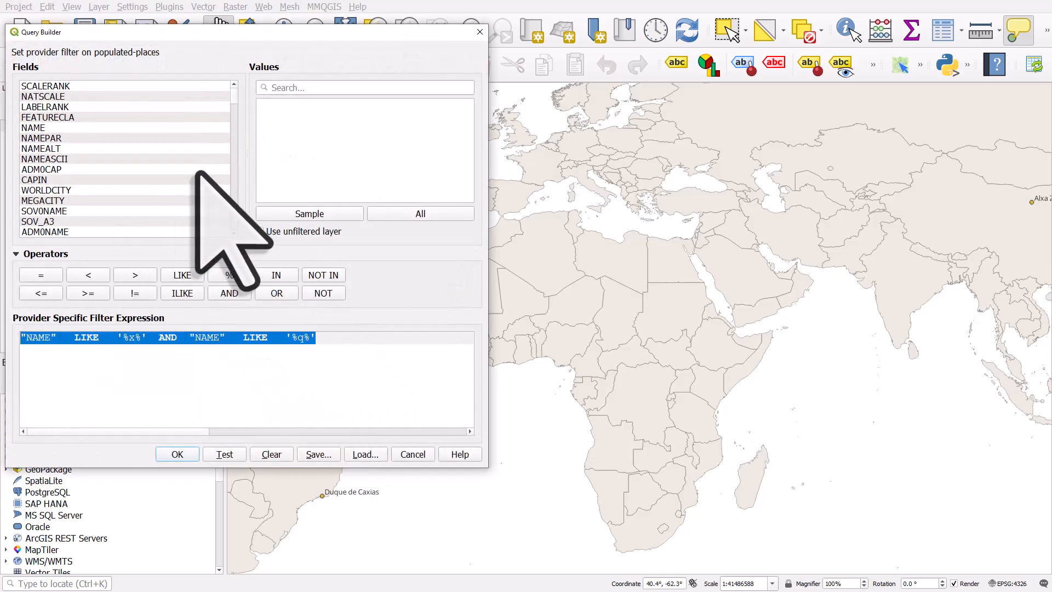
pyautogui.scroll(-4, 227, 102)
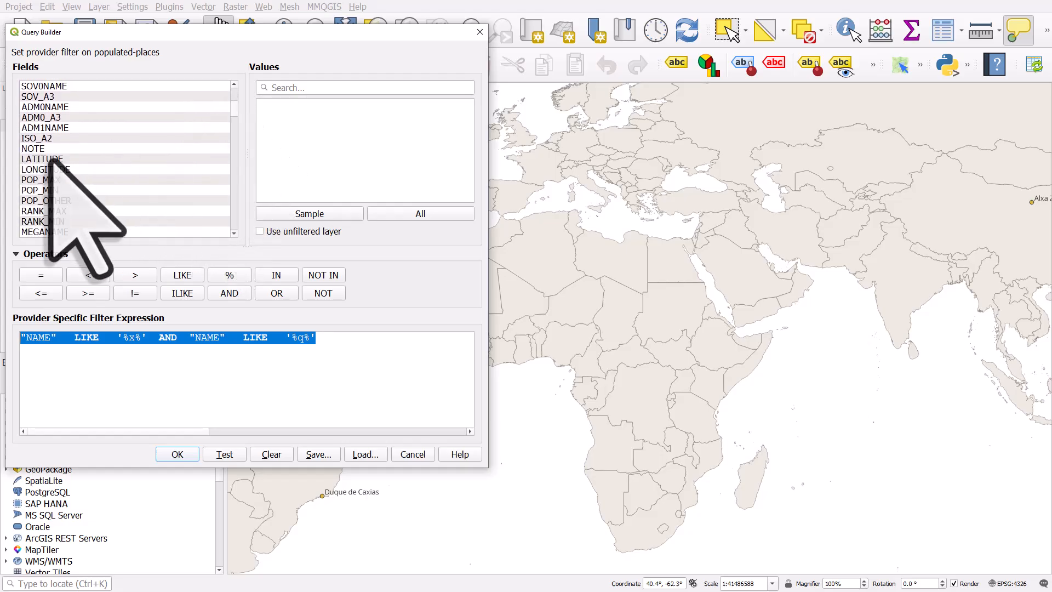
pyautogui.doubleClick(50, 158)
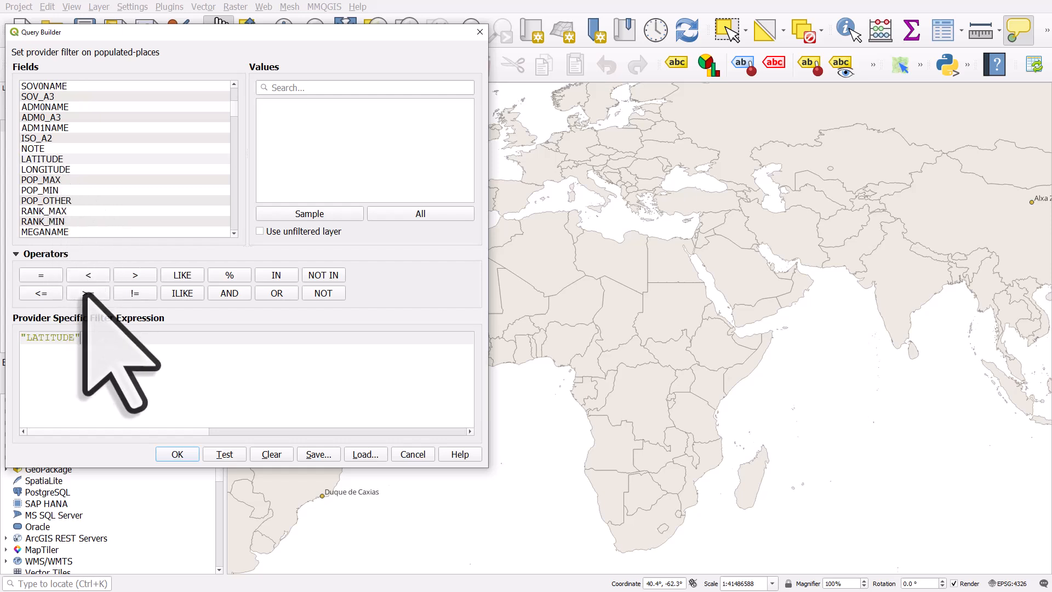
pyautogui.click(98, 296)
pyautogui.write('0')
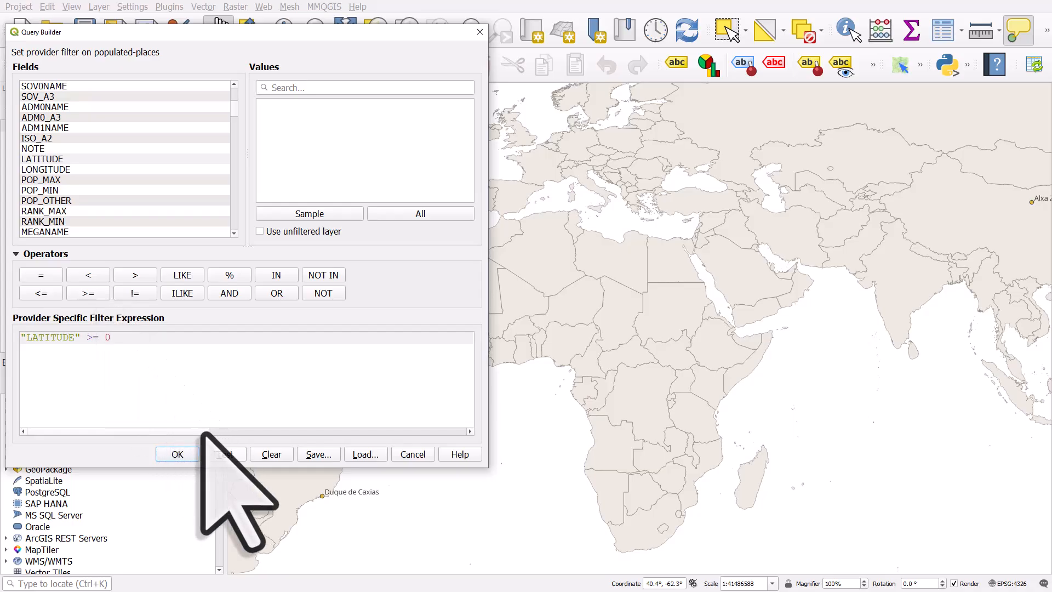
pyautogui.click(217, 451)
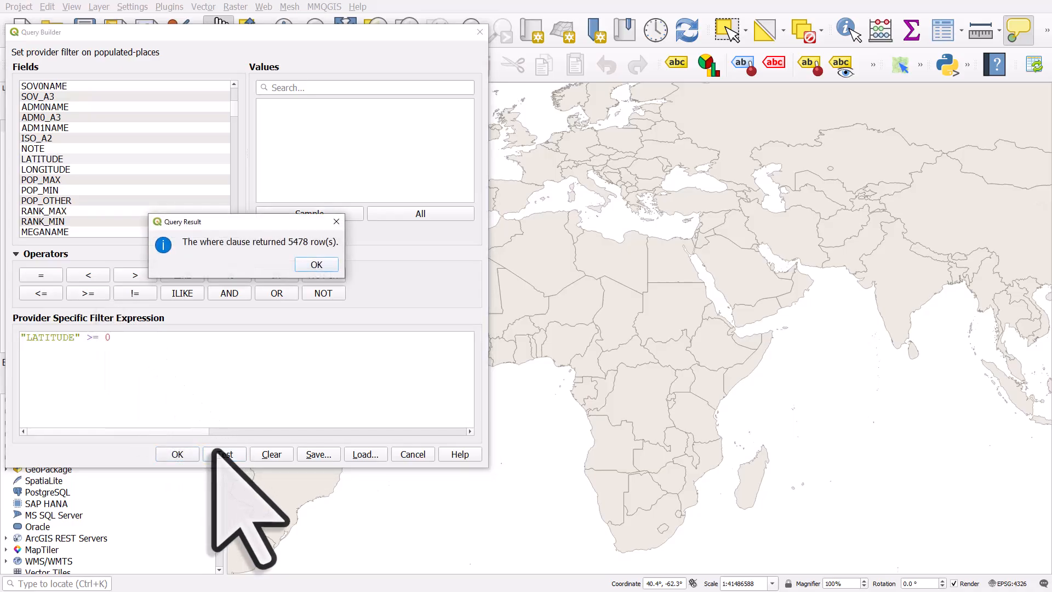
pyautogui.click(313, 264)
# Step: Change the operator to <= so the filter reads "LATITUDE" <= 0, and test it
pyautogui.moveTo(98, 337); pyautogui.dragTo(91, 337)
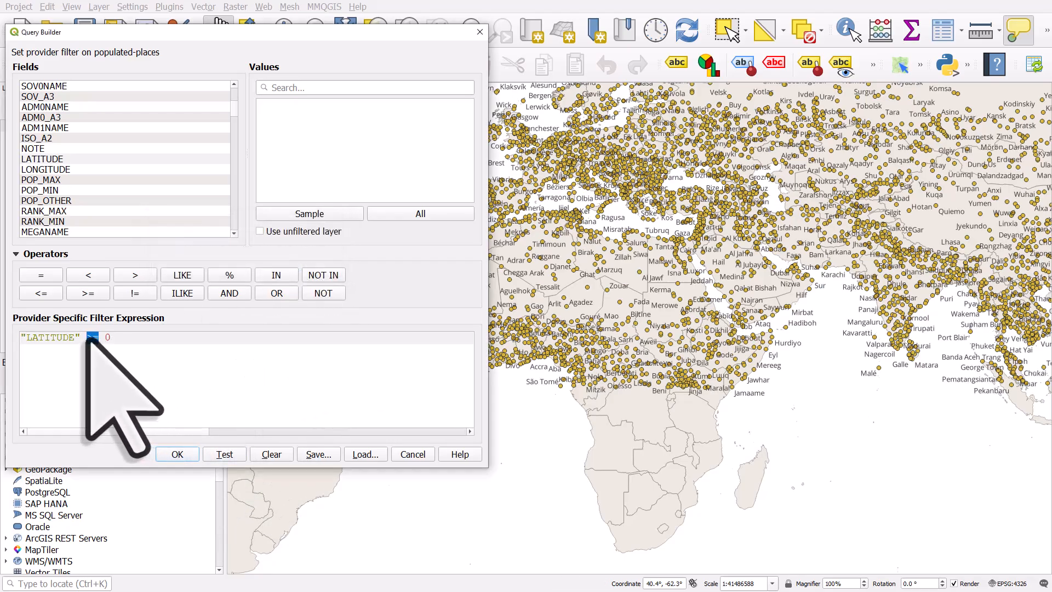
pyautogui.click(47, 294)
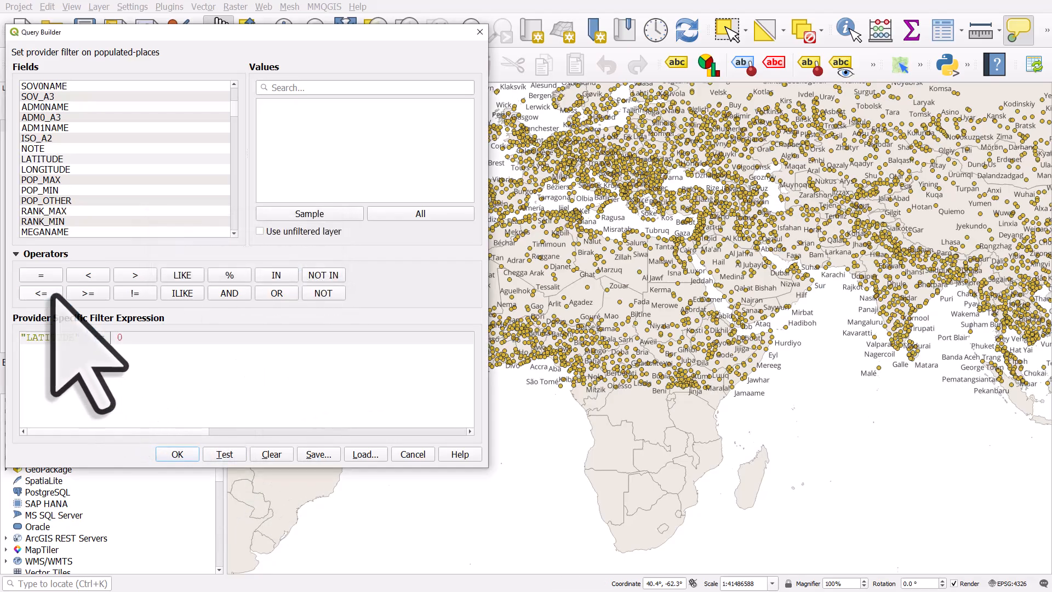
pyautogui.click(219, 455)
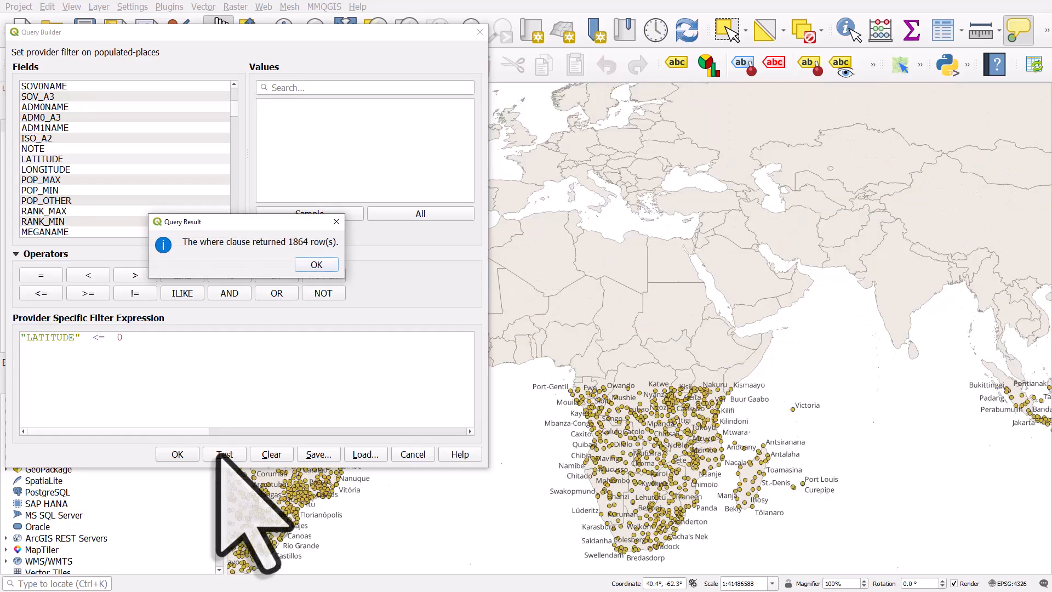
pyautogui.click(306, 265)
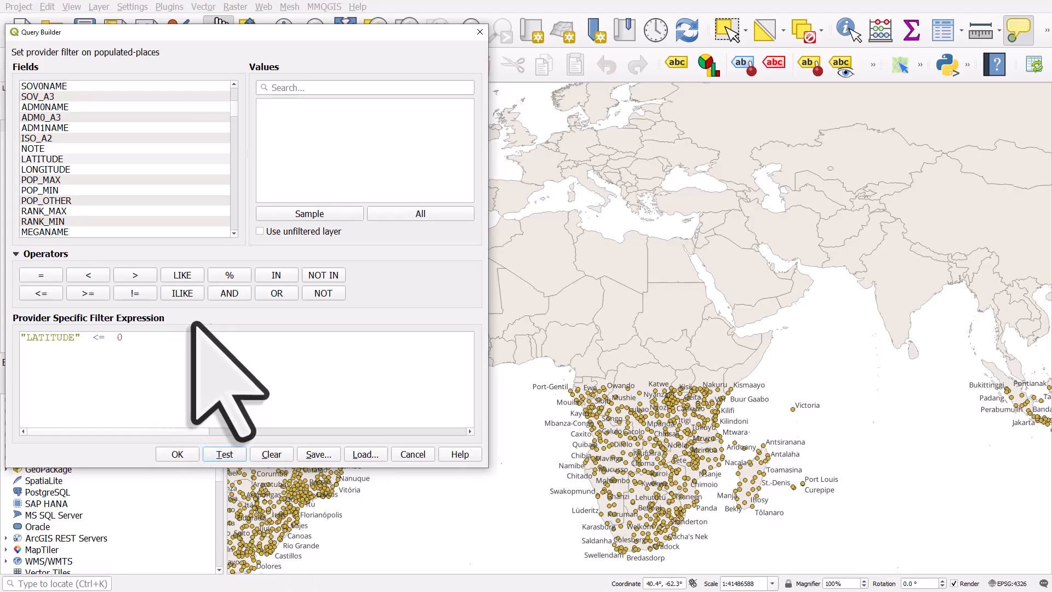
# Step: Append AND "POP_MAX" to the expression and move the 0 back after the <= operator
pyautogui.click(241, 294)
pyautogui.doubleClick(60, 179)
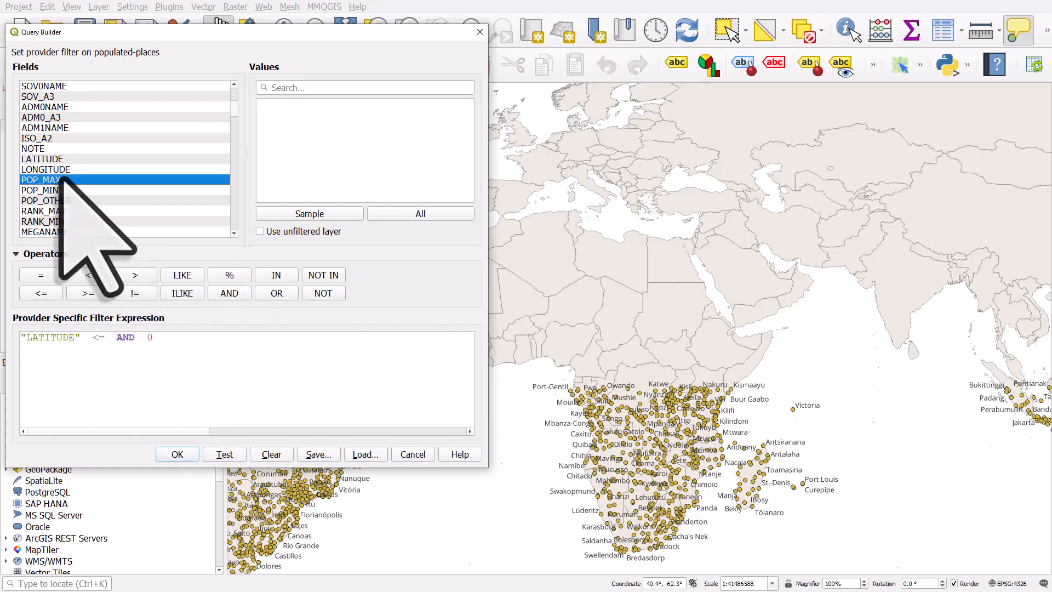
pyautogui.doubleClick(203, 338)
pyautogui.hotkey('ctrl', 'x')
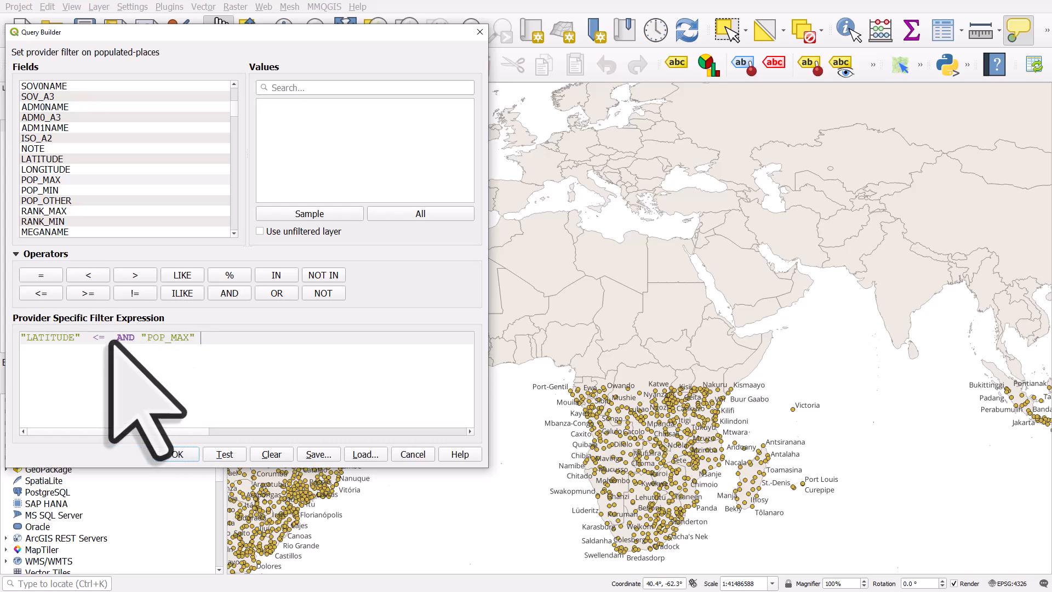
pyautogui.click(111, 339)
pyautogui.hotkey('ctrl', 'v')
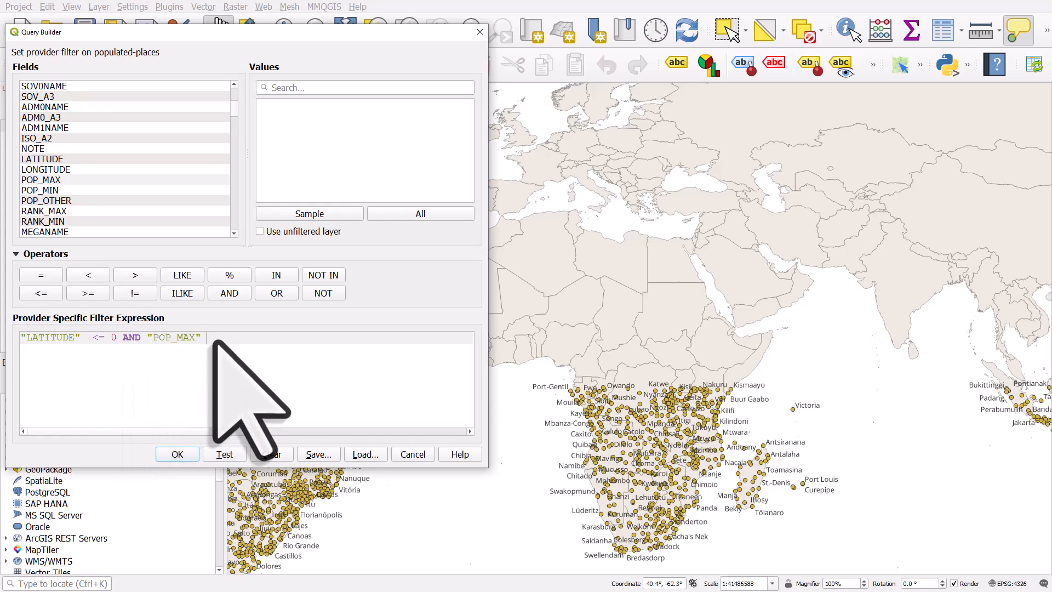
# Step: Complete the condition as "POP_MAX" > 5000000, test the query, and apply the filter to the layer
pyautogui.click(141, 277)
pyautogui.write('5000000')
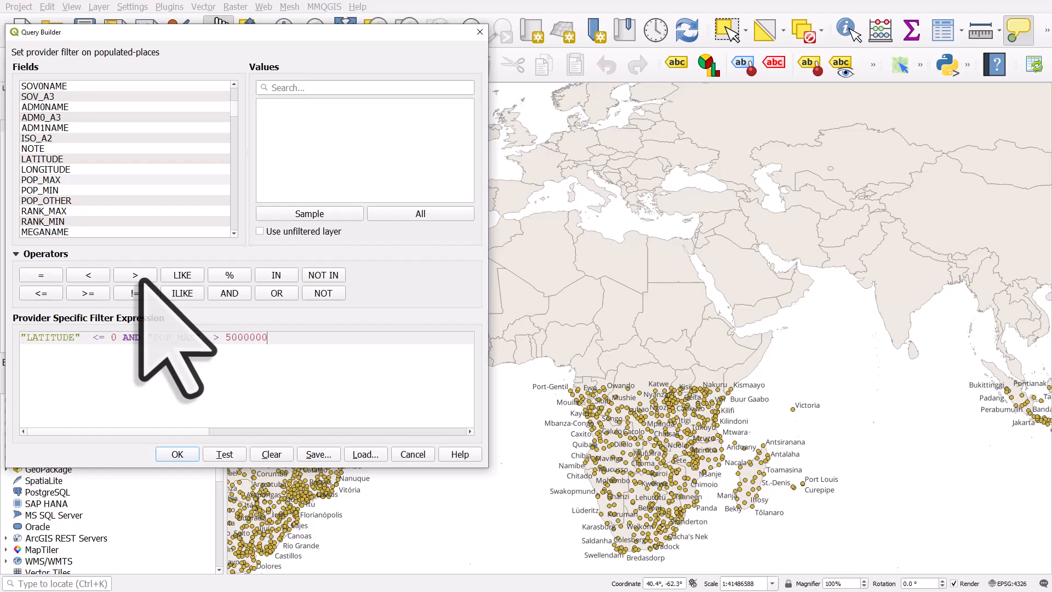
pyautogui.click(227, 453)
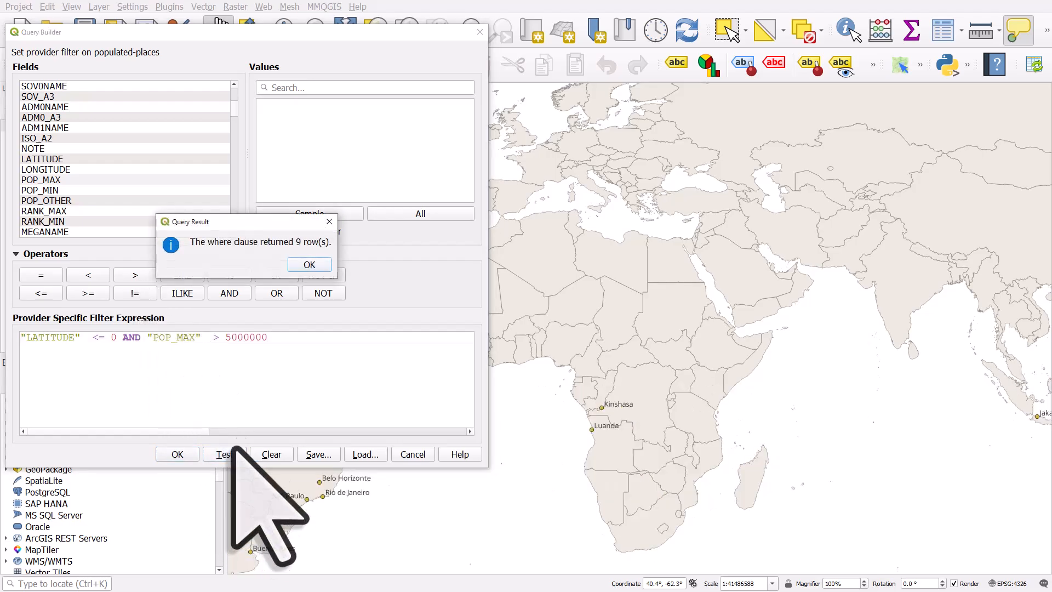
pyautogui.click(309, 265)
pyautogui.click(180, 456)
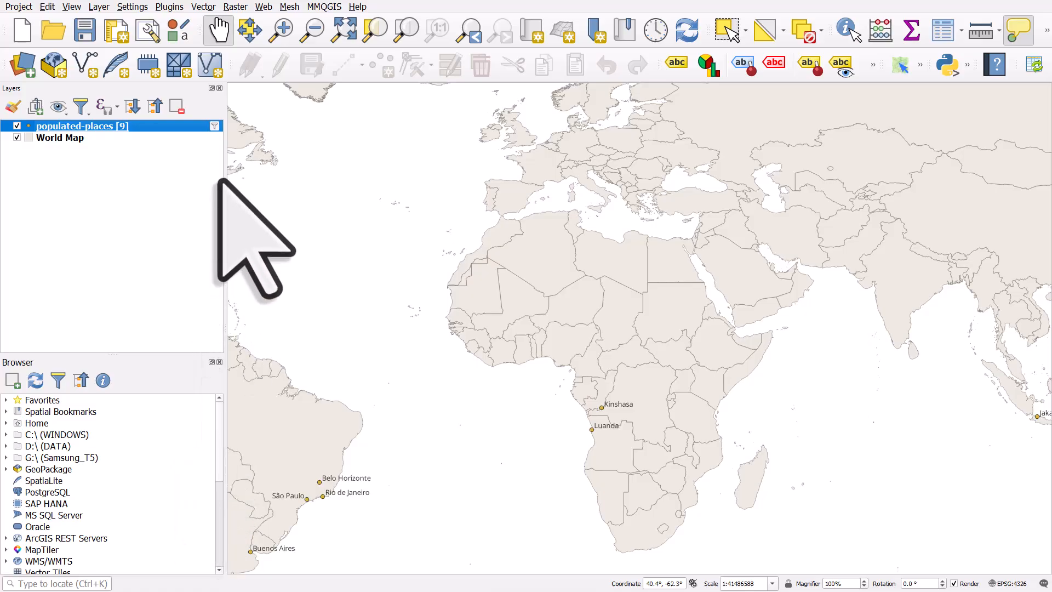
# Step: Reopen the layer's query builder and clear the existing filter expression
pyautogui.moveTo(456, 274); pyautogui.dragTo(515, 228)
pyautogui.scroll(-1, 515, 228)
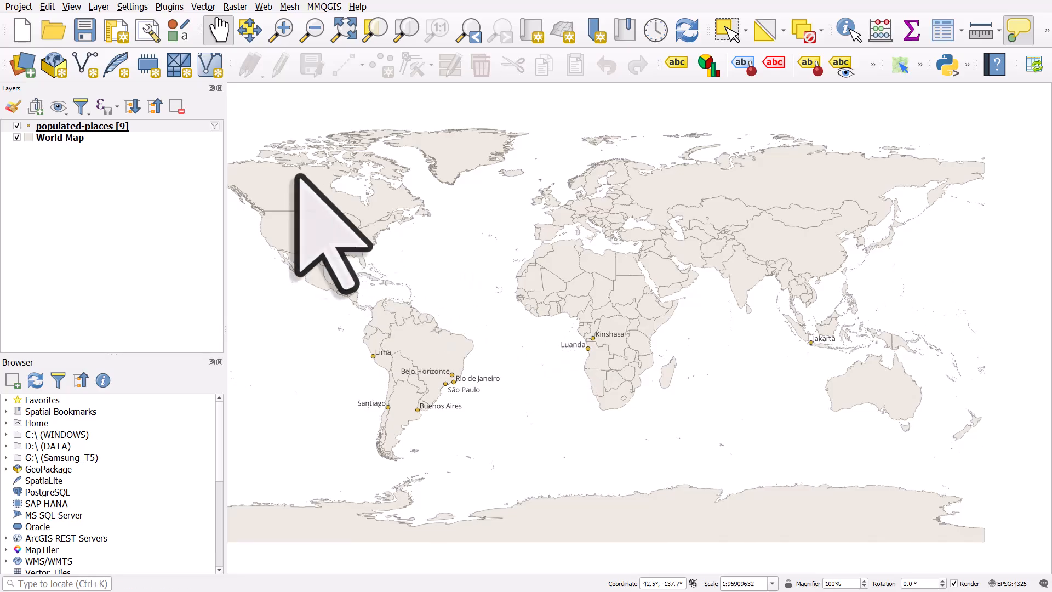
pyautogui.click(212, 126)
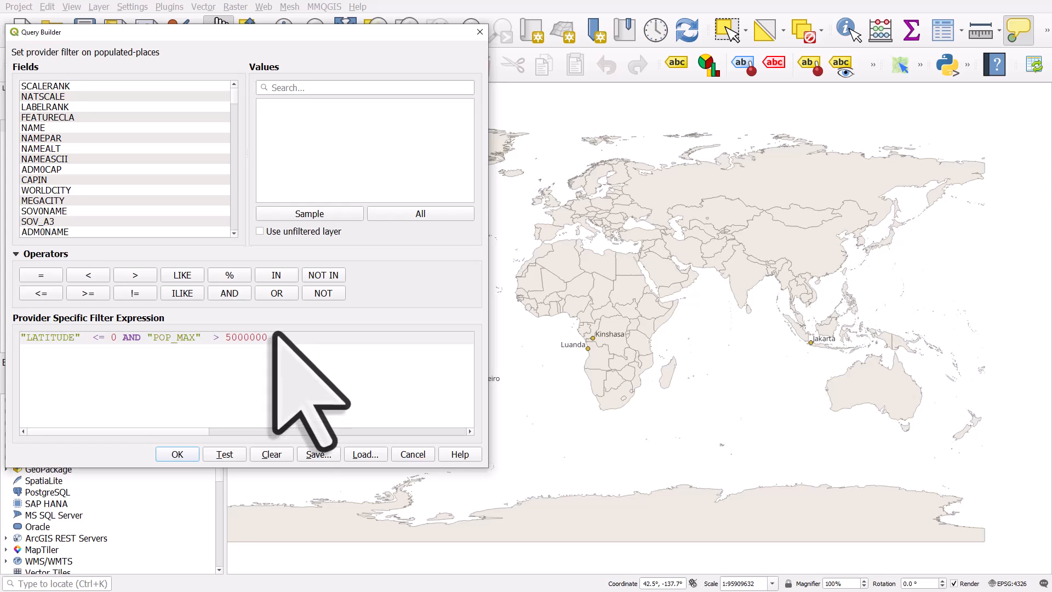
pyautogui.click(30, 232)
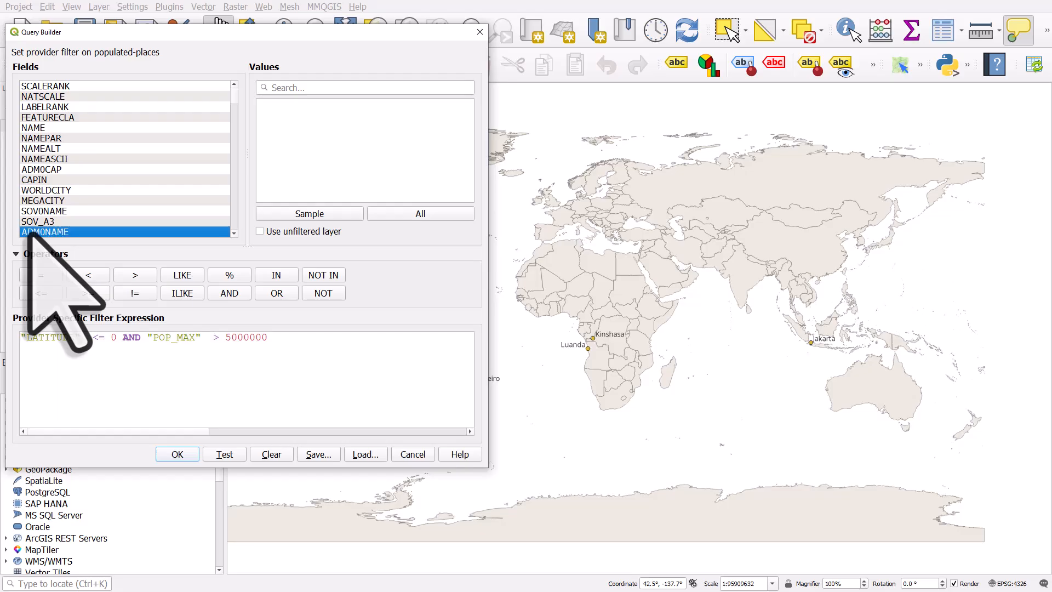
pyautogui.moveTo(268, 337); pyautogui.dragTo(3, 379)
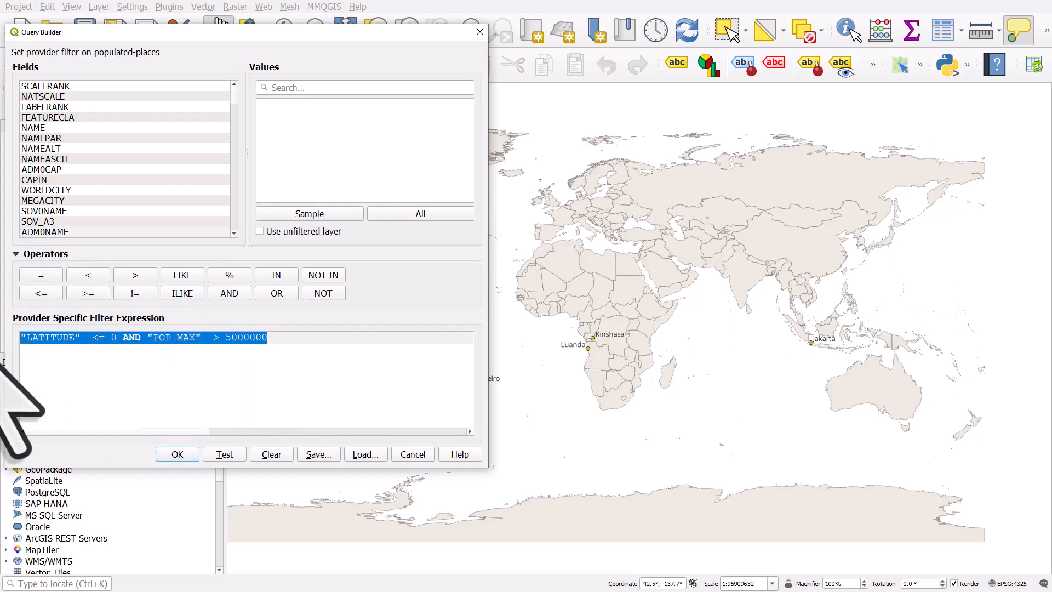
# Step: Build "ADM0NAME" = 'Congo (Kinshasa)' by searching all field values for cong, and test the query
pyautogui.click(65, 231)
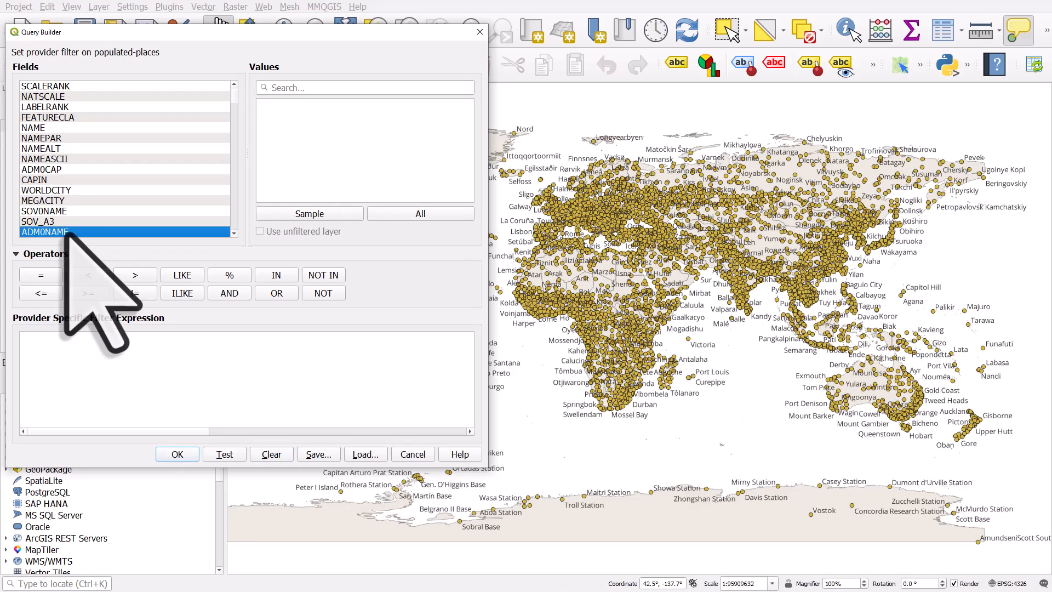
pyautogui.doubleClick(65, 231)
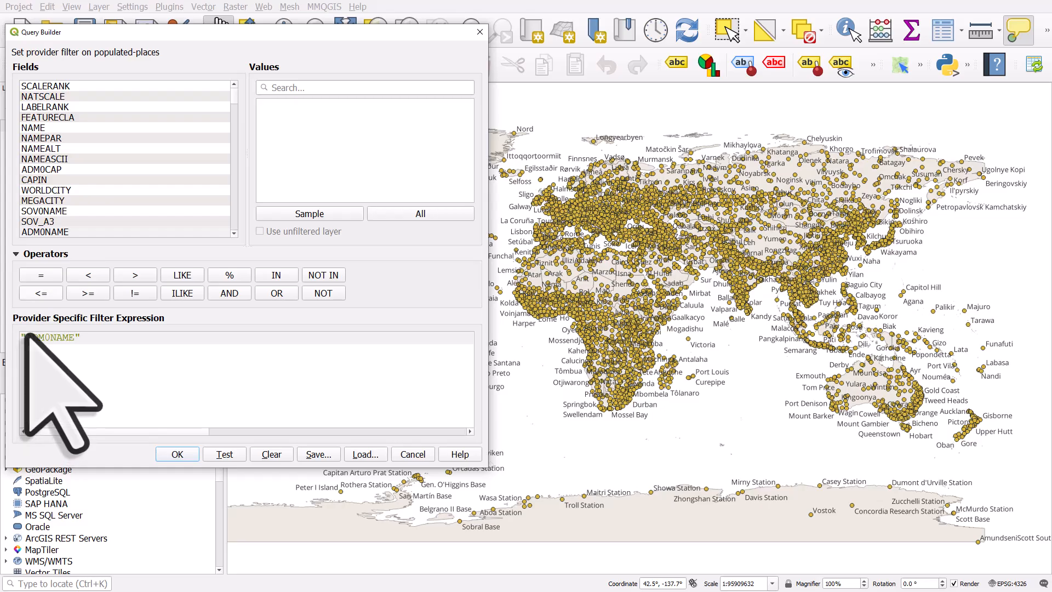
pyautogui.click(40, 274)
pyautogui.click(376, 217)
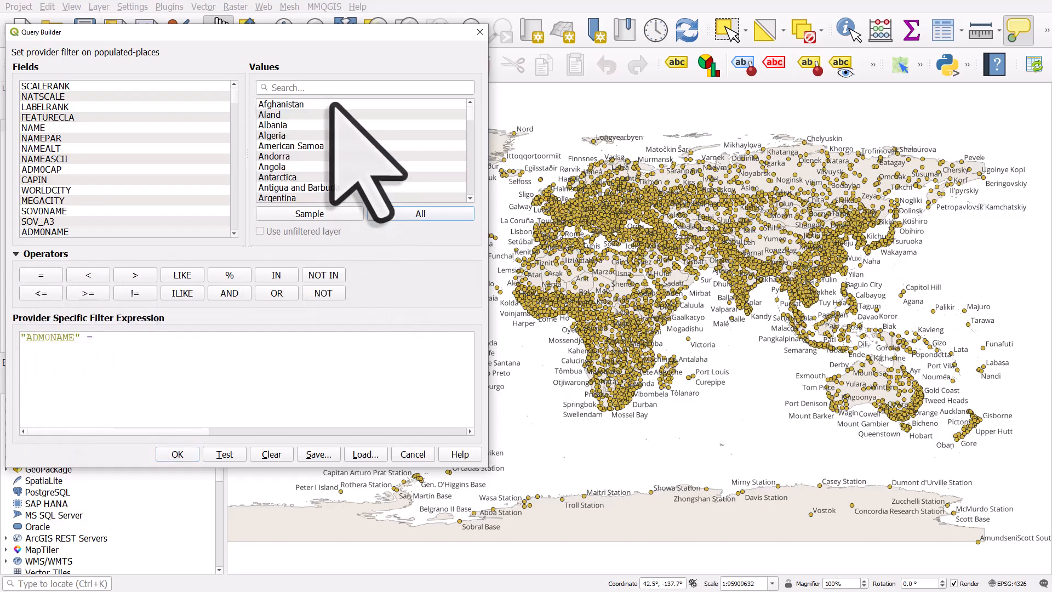
pyautogui.write('cong')
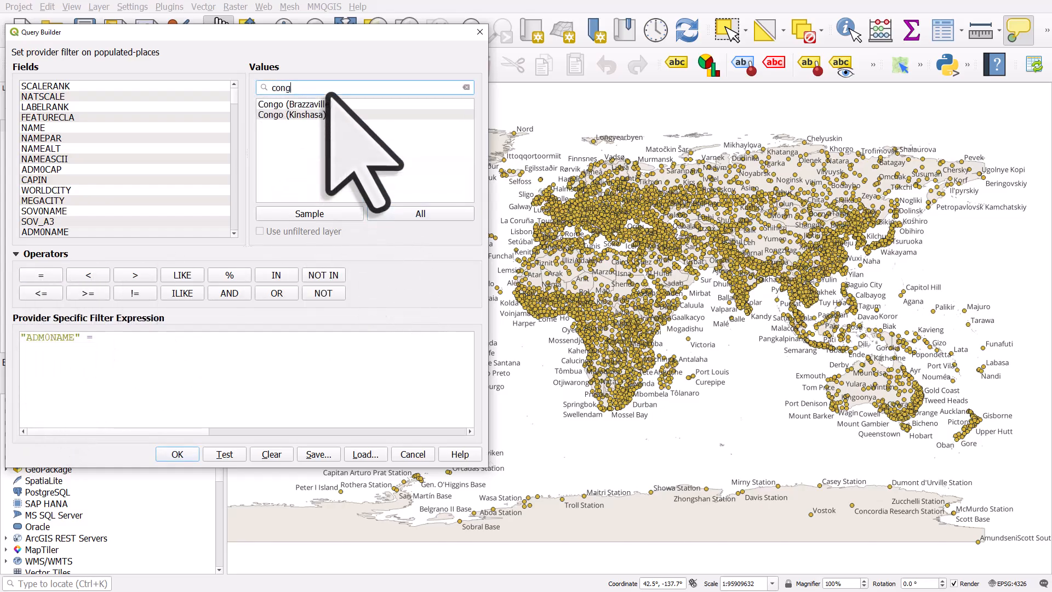
pyautogui.click(317, 114)
pyautogui.doubleClick(317, 114)
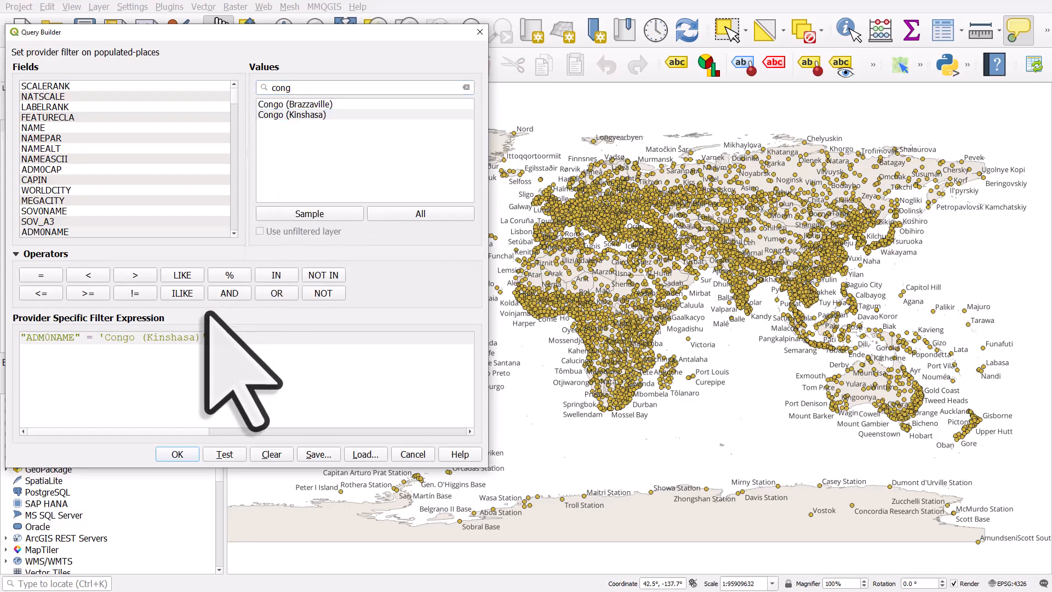
pyautogui.click(231, 458)
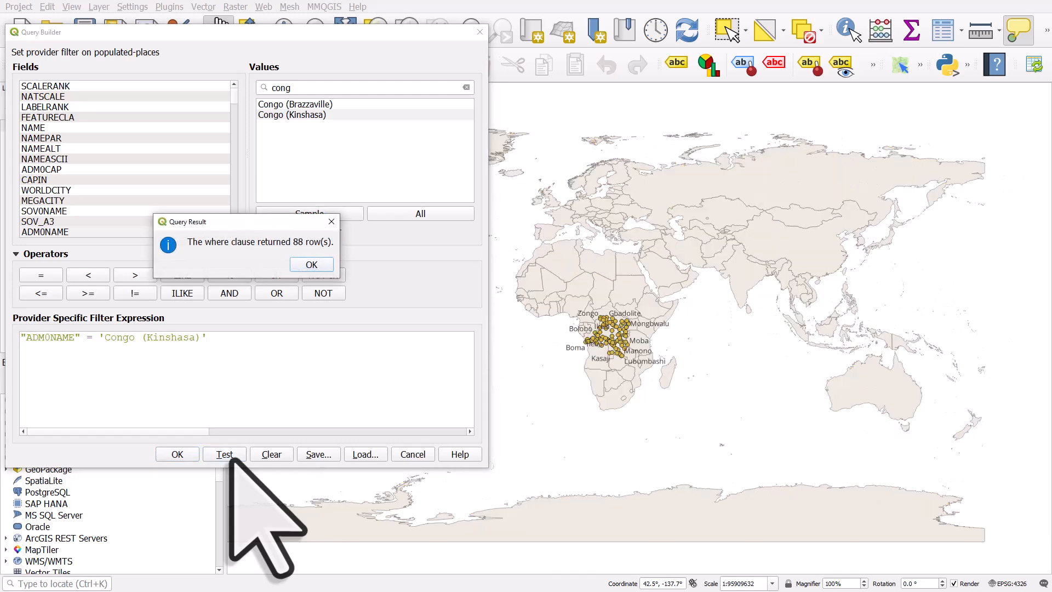
pyautogui.click(311, 265)
# Step: Extend the expression with AND "POP_MAX" > 500000 and test it
pyautogui.click(237, 340)
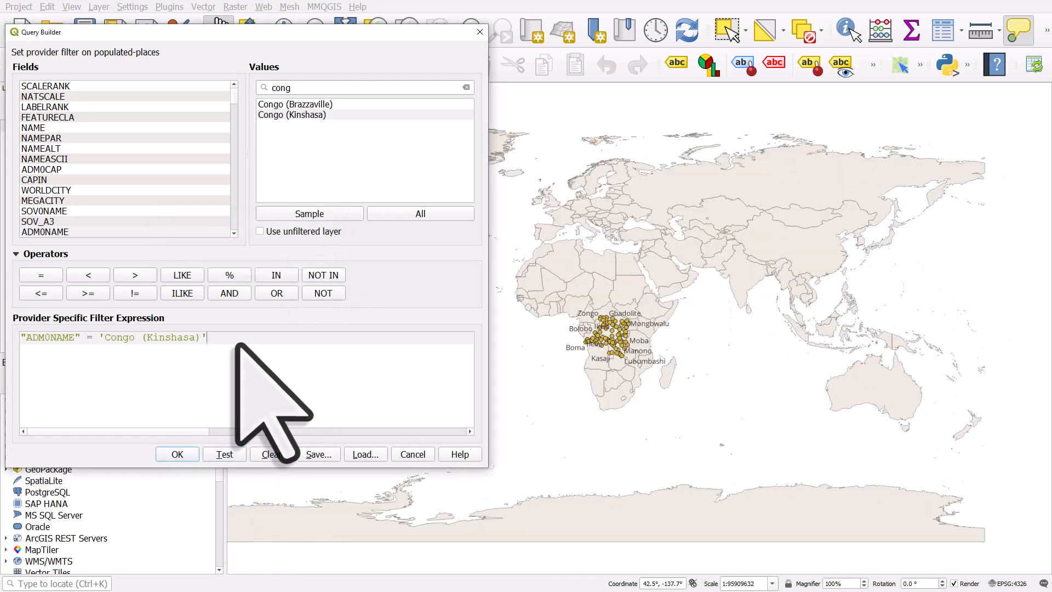
pyautogui.click(239, 297)
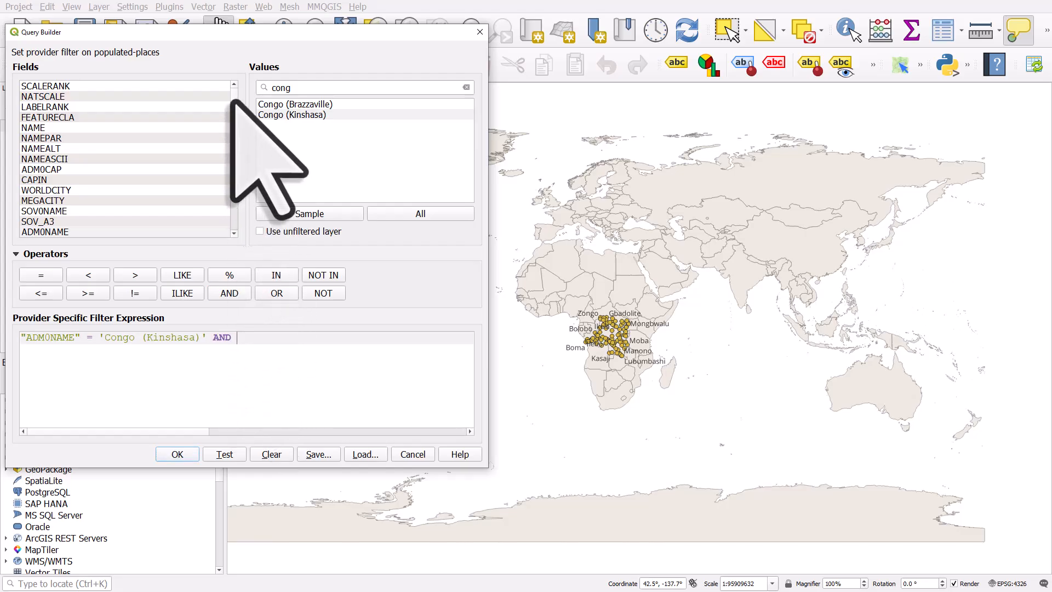
pyautogui.scroll(-3, 176, 159)
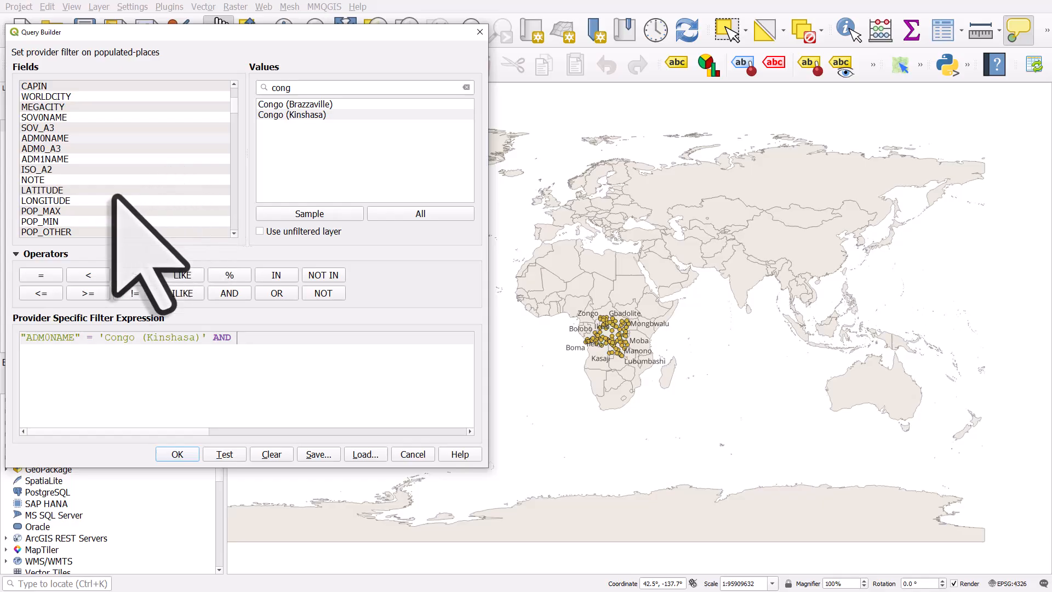
pyautogui.doubleClick(49, 211)
pyautogui.click(135, 275)
pyautogui.write('500000')
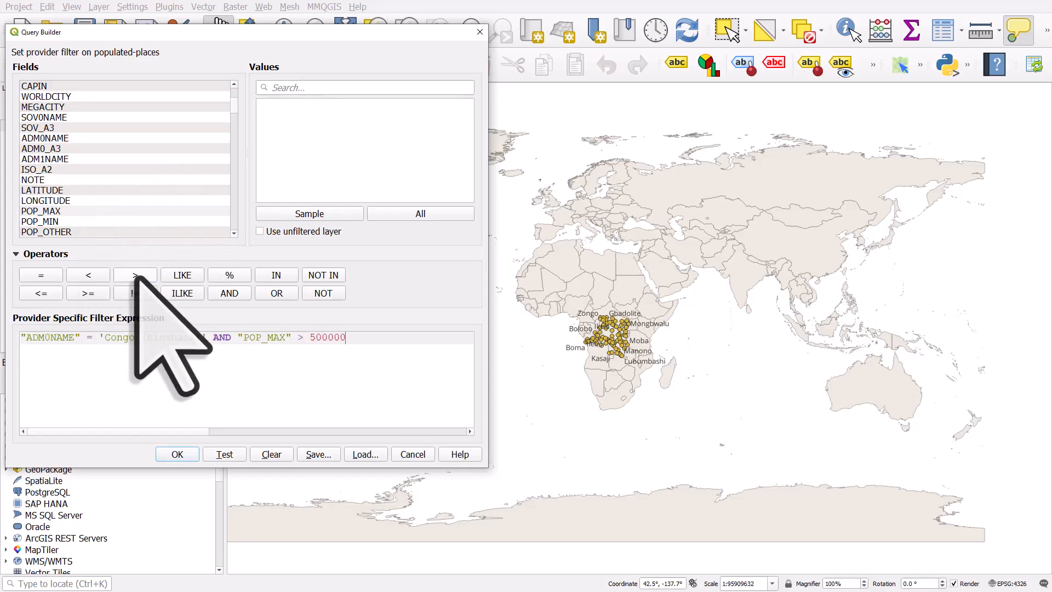
pyautogui.click(228, 454)
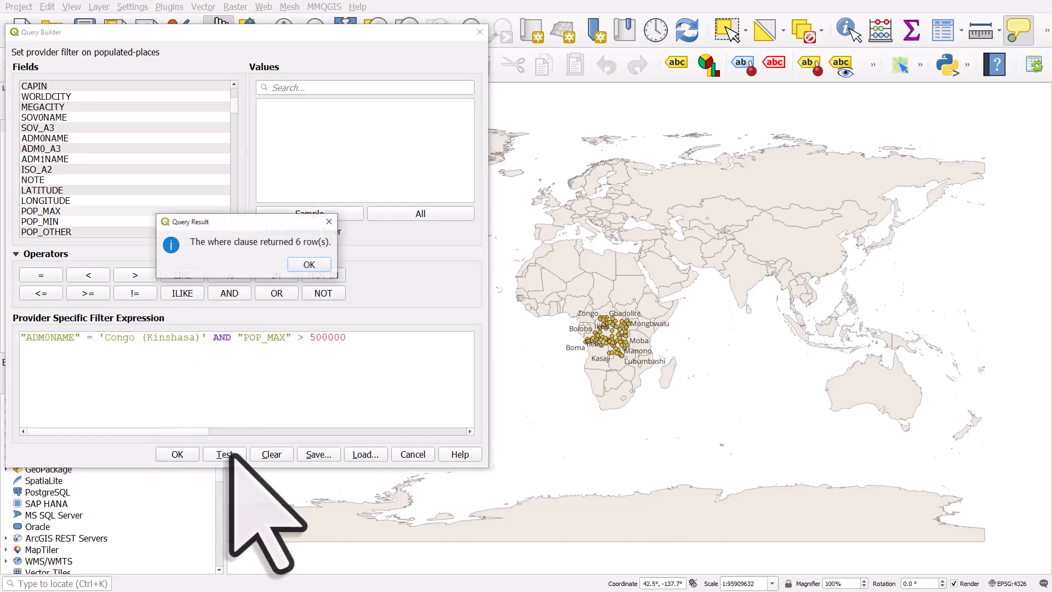
pyautogui.click(308, 264)
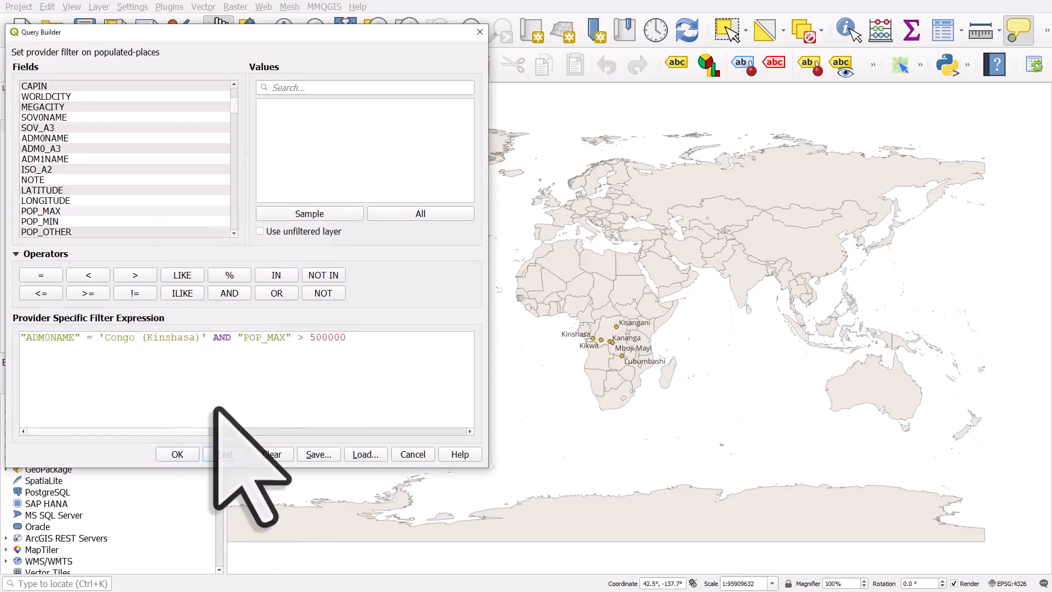
# Step: Apply the Congo (Kinshasa) population filter to the layer
pyautogui.click(186, 454)
pyautogui.click(406, 30)
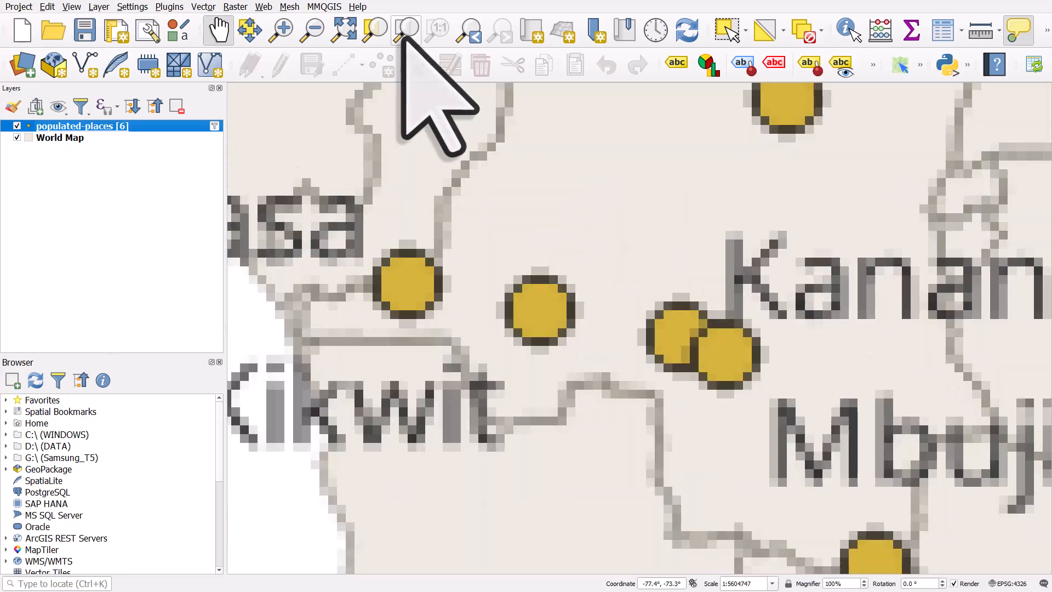
pyautogui.scroll(-1, 396, 152)
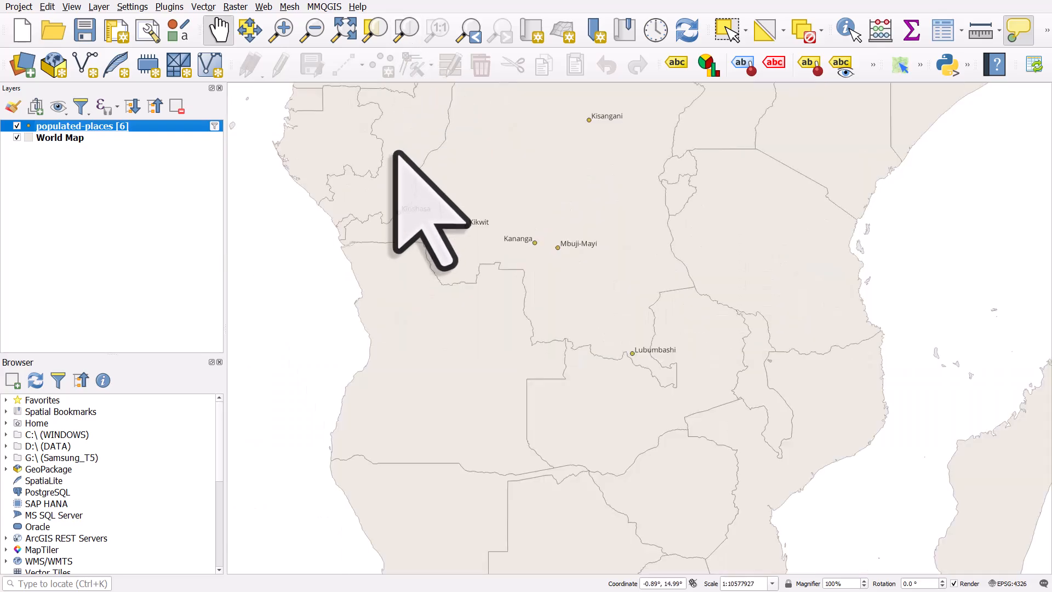
pyautogui.moveTo(396, 153); pyautogui.dragTo(396, 222)
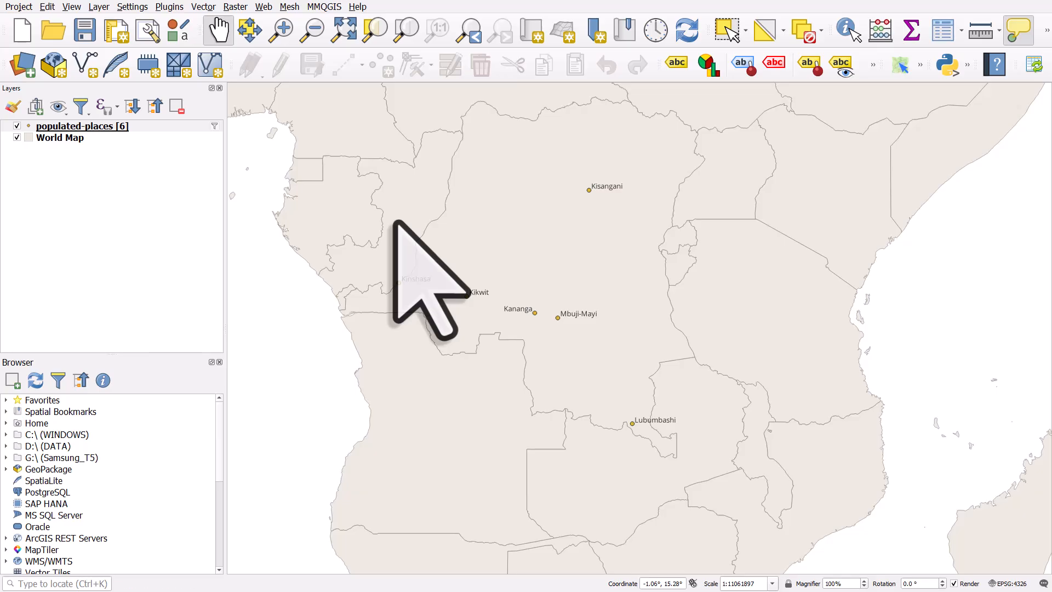
# Step: Reopen the query builder and list all ADM0NAME values, first from the filtered layer, then with the unfiltered layer option
pyautogui.click(214, 126)
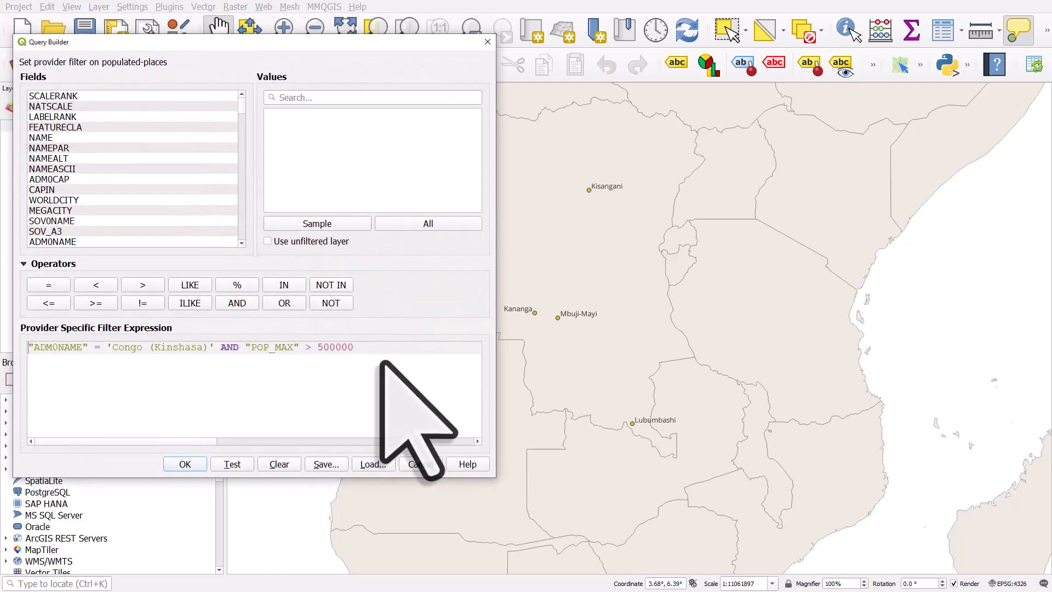
pyautogui.click(60, 241)
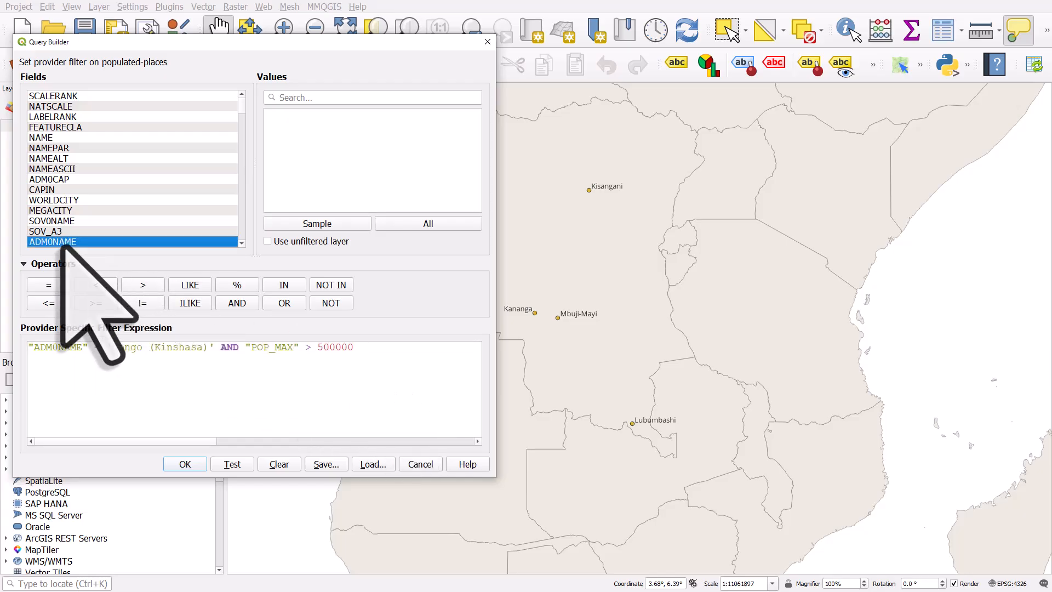
pyautogui.click(425, 224)
pyautogui.click(326, 115)
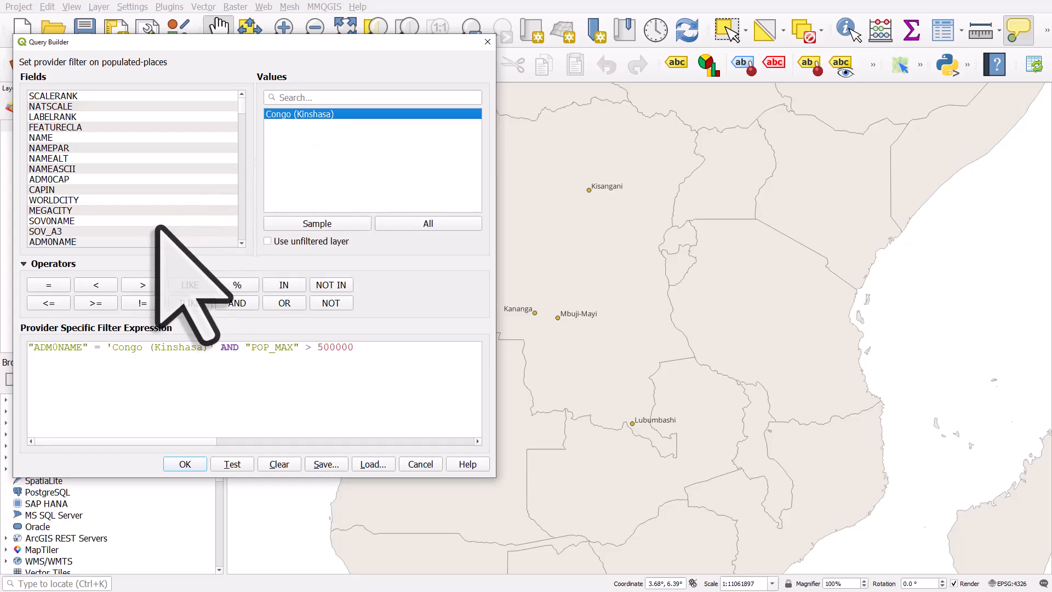
pyautogui.click(76, 242)
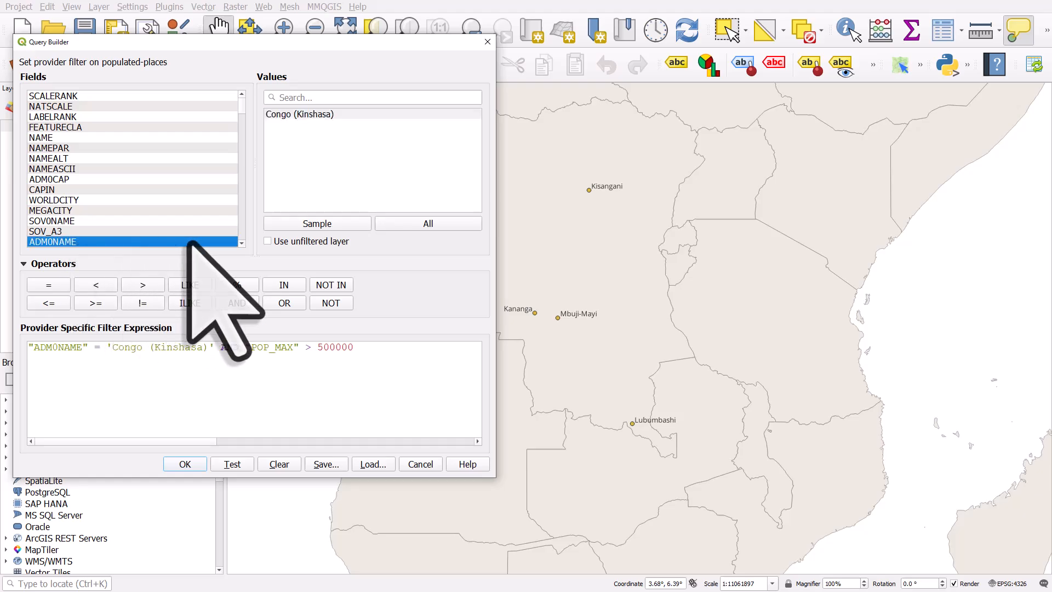
pyautogui.click(267, 241)
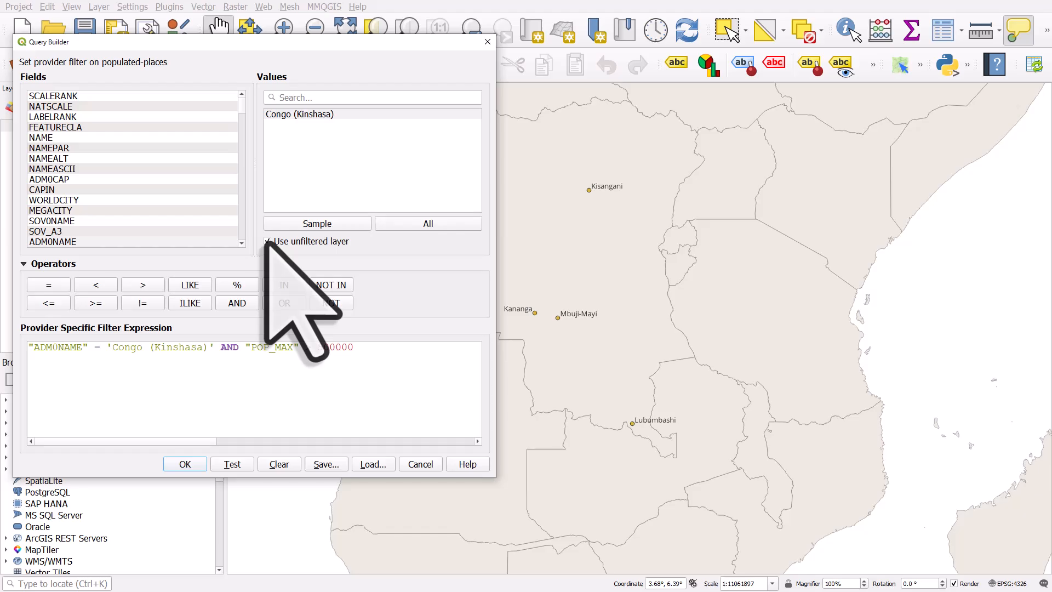
pyautogui.click(418, 225)
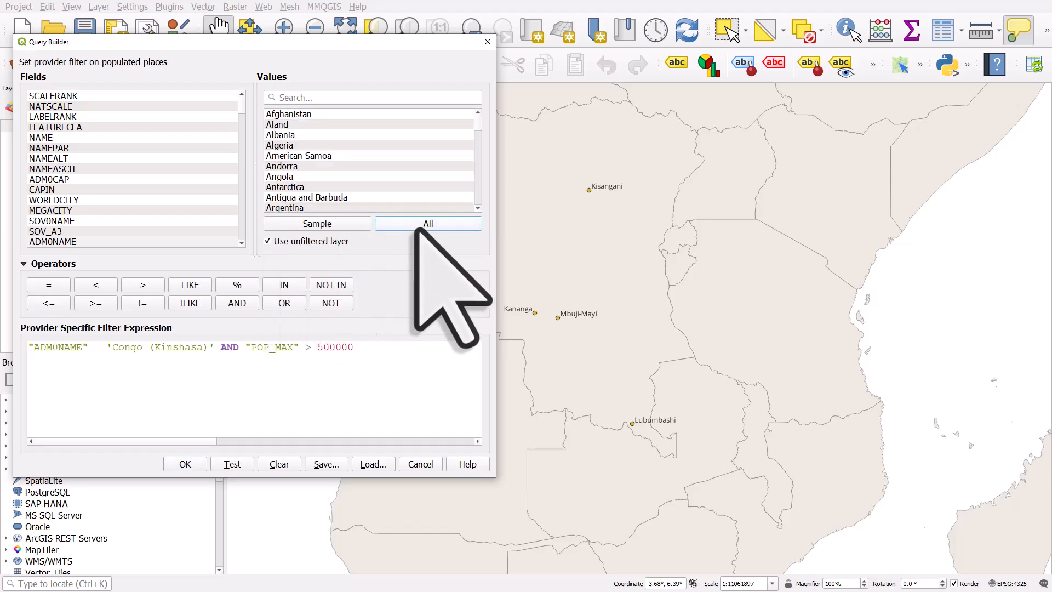